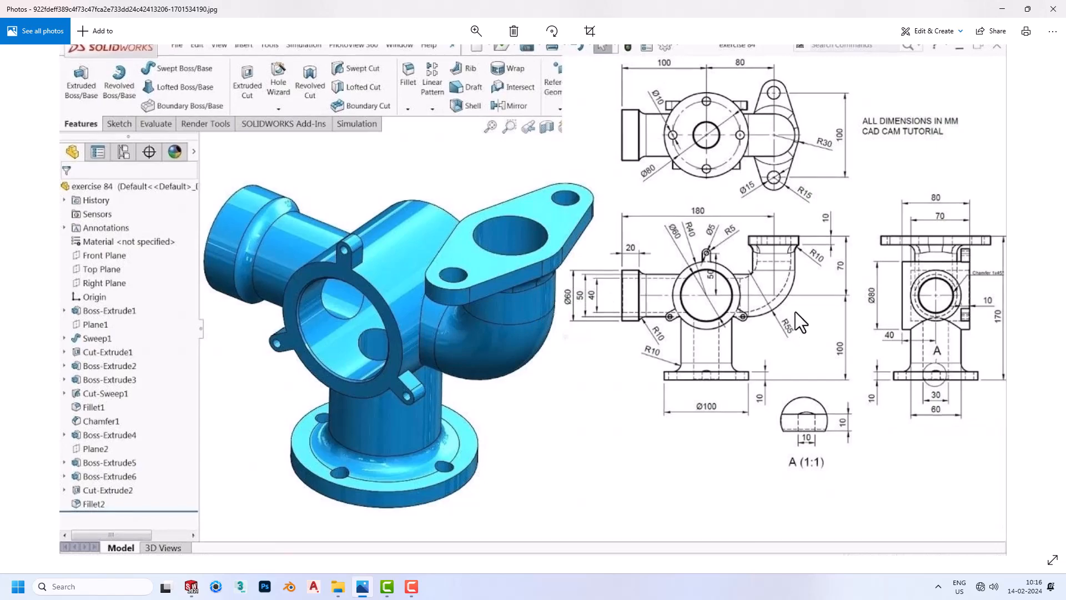
# - Switch from the reference drawing to SOLIDWORKS and close the finished pipe-fitting part
pyautogui.scroll(1, 796, 311)
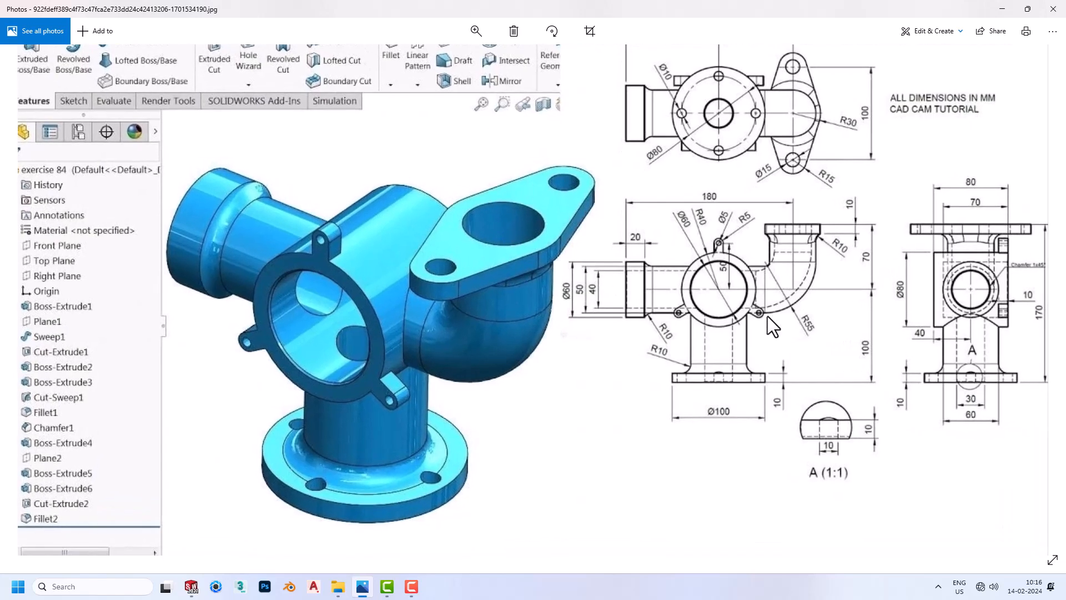
pyautogui.click(201, 596)
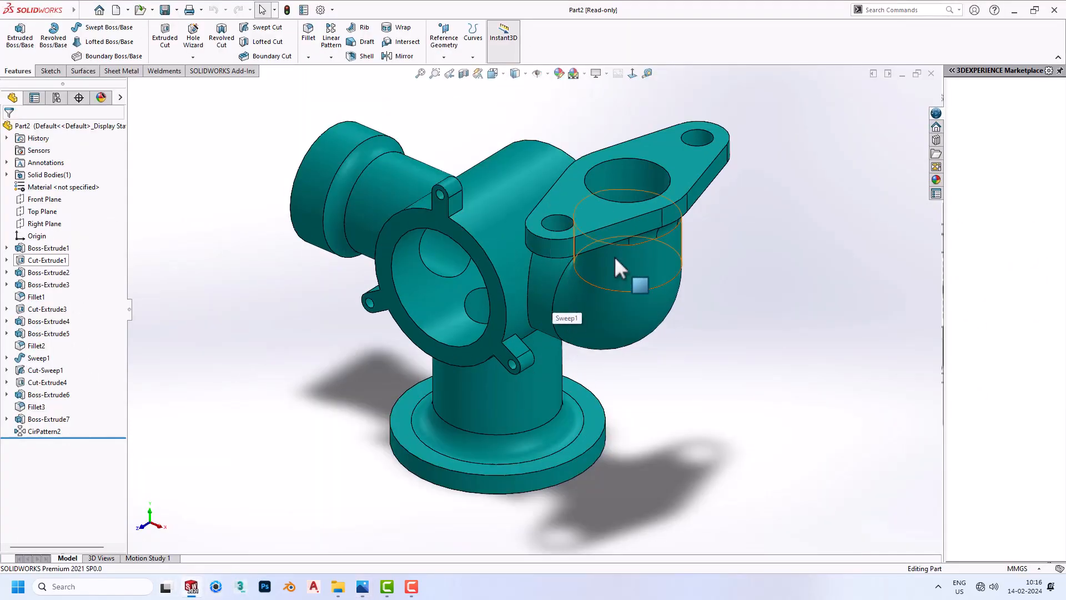
pyautogui.hotkey('ctrl', 'w')
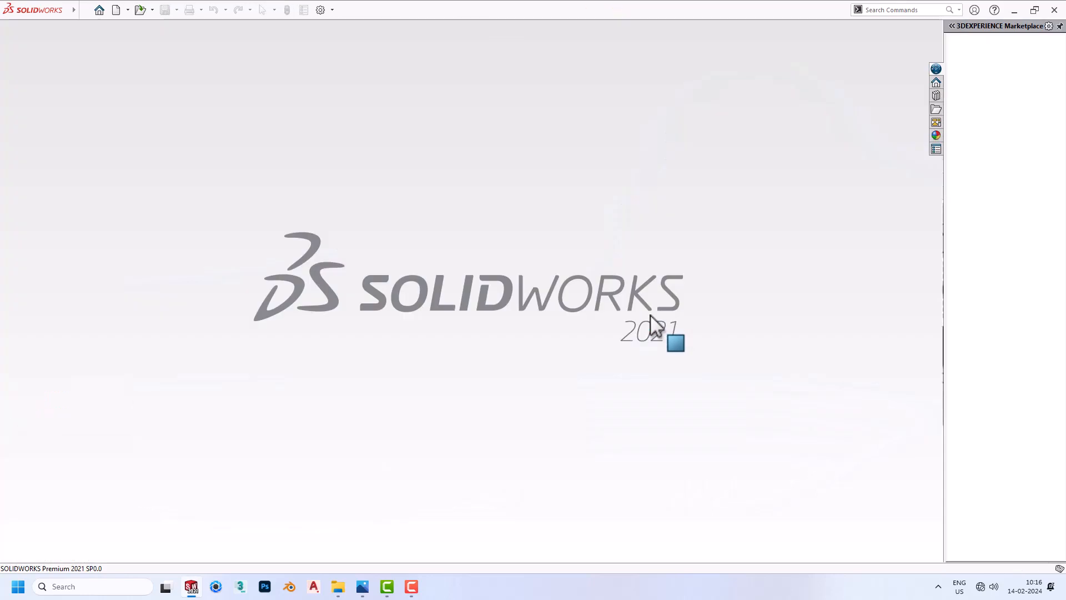
# - Create a new part document and set its units to MMGS (millimeter, gram, second)
pyautogui.click(152, 10)
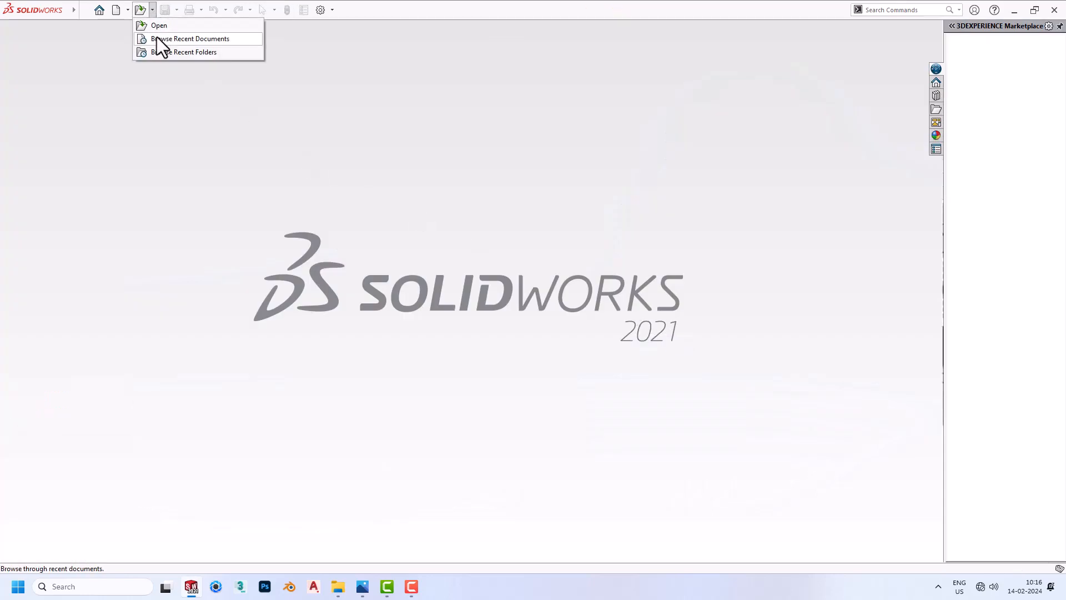
pyautogui.click(119, 16)
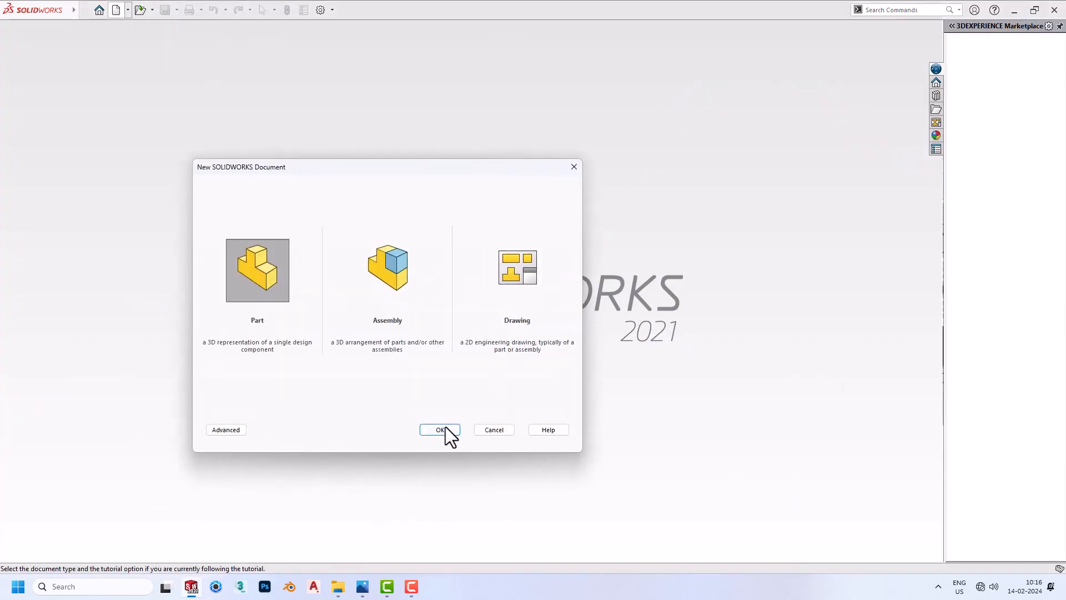
pyautogui.click(446, 430)
pyautogui.click(1009, 566)
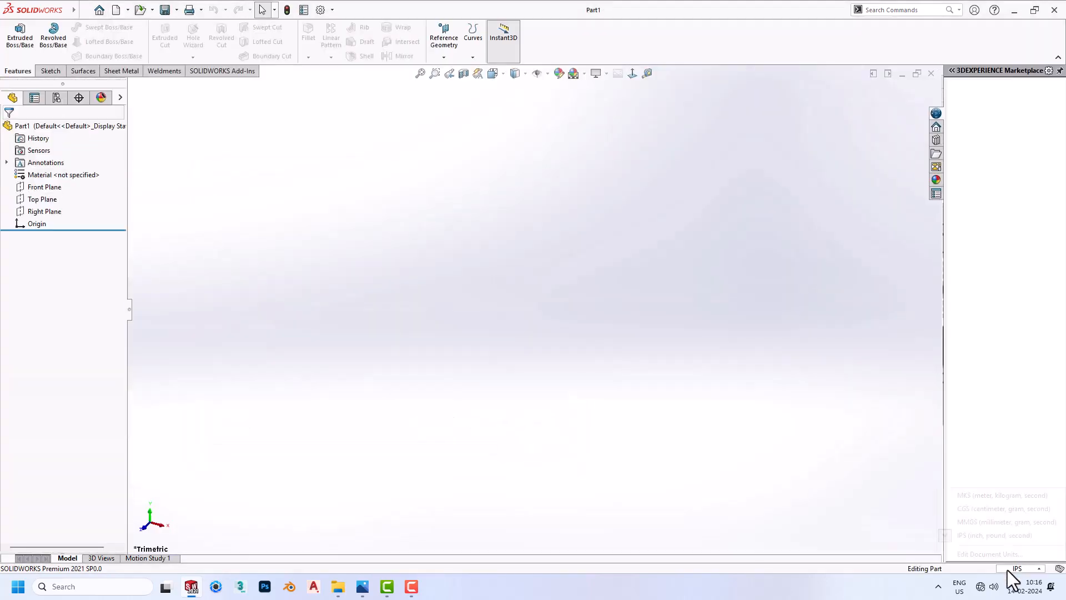
pyautogui.click(1005, 524)
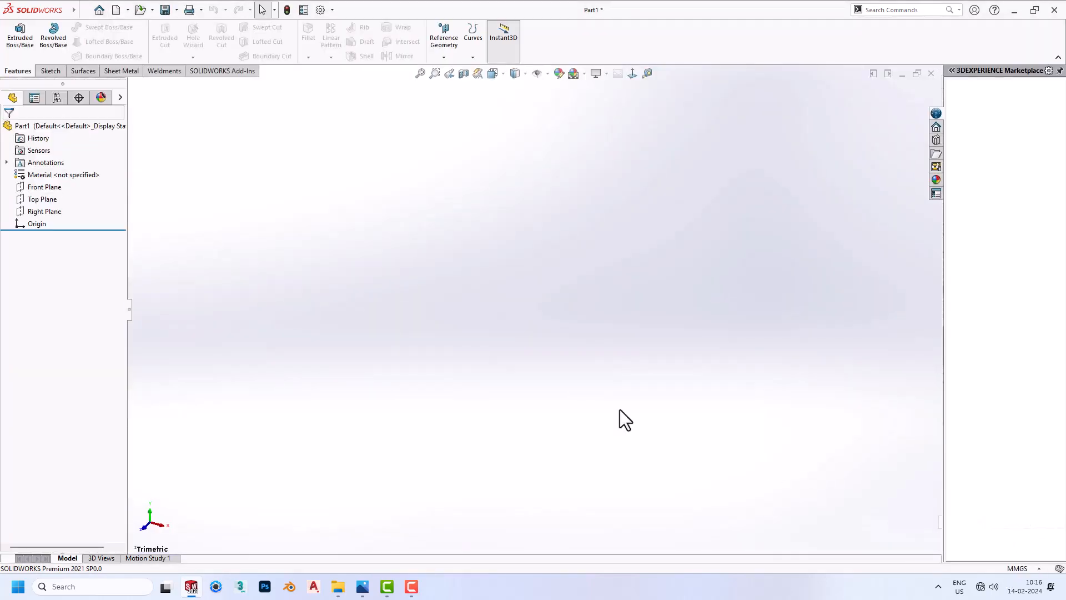
# - Start a sketch on the Front Plane and draw a circle centred on the origin with a diameter of 80 mm
pyautogui.click(49, 185)
pyautogui.click(49, 175)
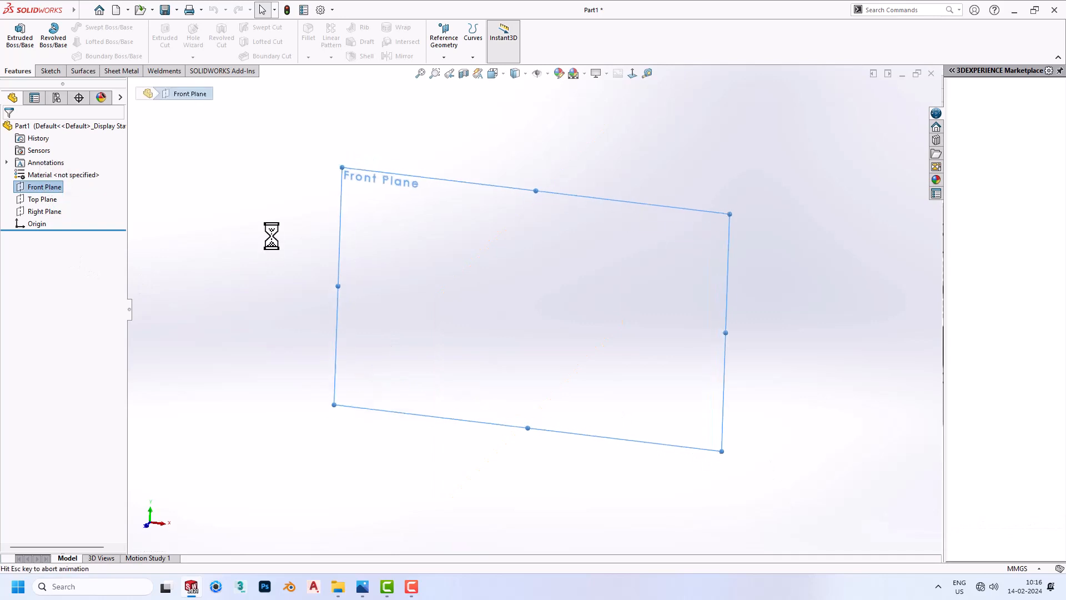
pyautogui.click(96, 28)
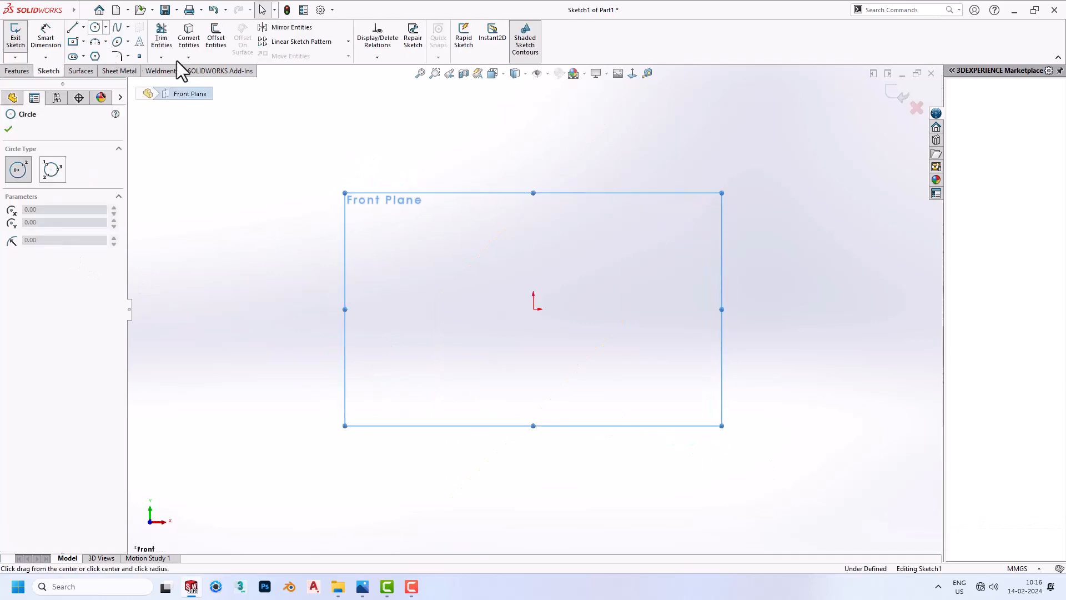
pyautogui.click(533, 309)
pyautogui.click(608, 358)
pyautogui.moveTo(669, 382); pyautogui.dragTo(628, 322, button='right')
pyautogui.click(623, 322)
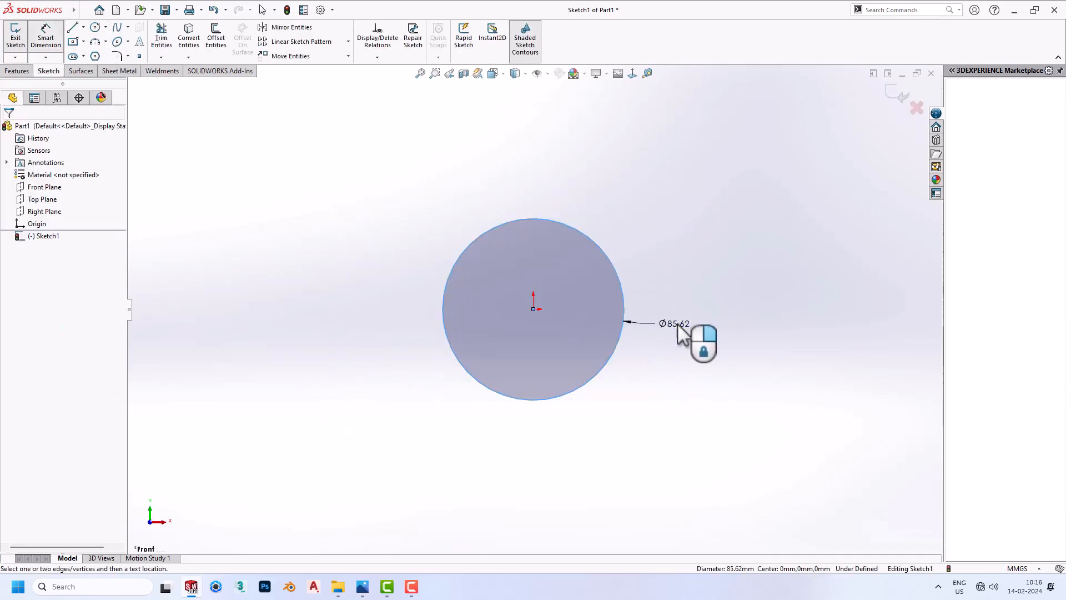
pyautogui.click(673, 333)
pyautogui.write('80')
pyautogui.press('Return')
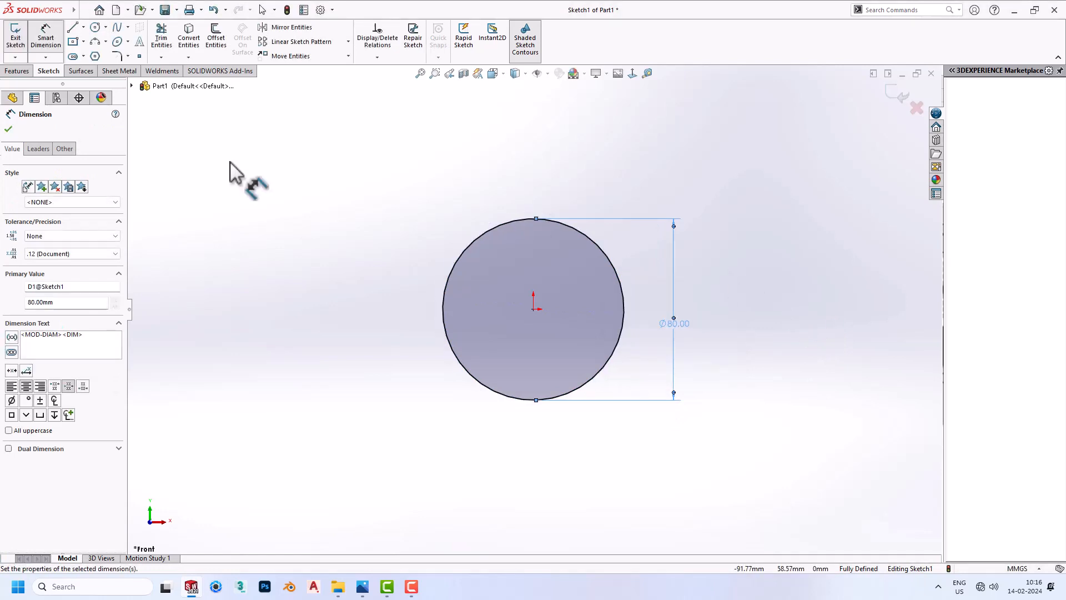
# - Add a concentric inner circle at the origin and set its diameter to 60 mm
pyautogui.click(96, 28)
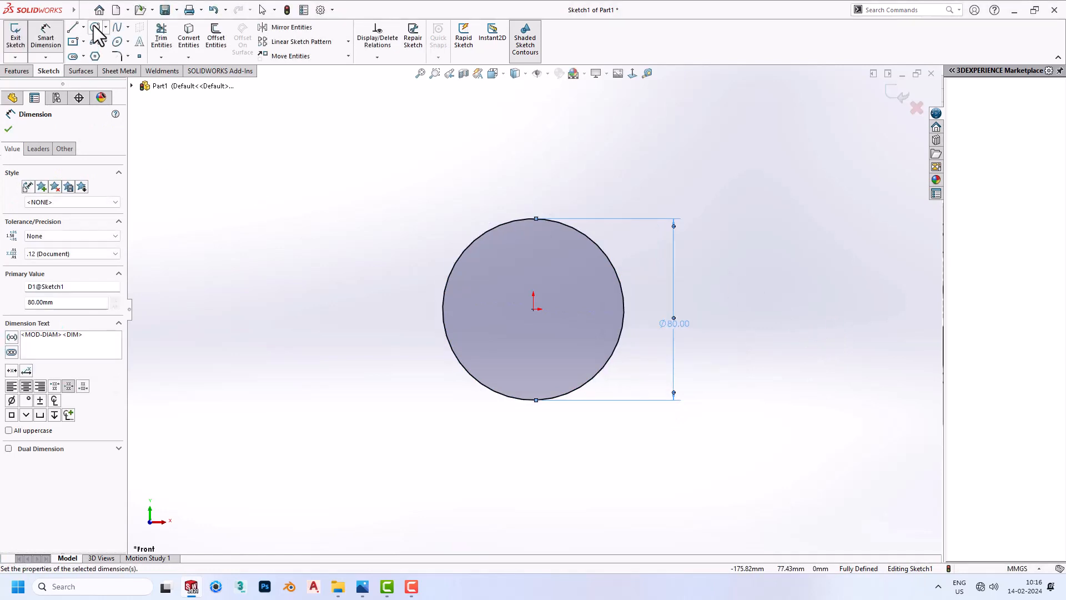
pyautogui.click(533, 308)
pyautogui.click(581, 337)
pyautogui.moveTo(719, 389); pyautogui.dragTo(725, 317, button='right')
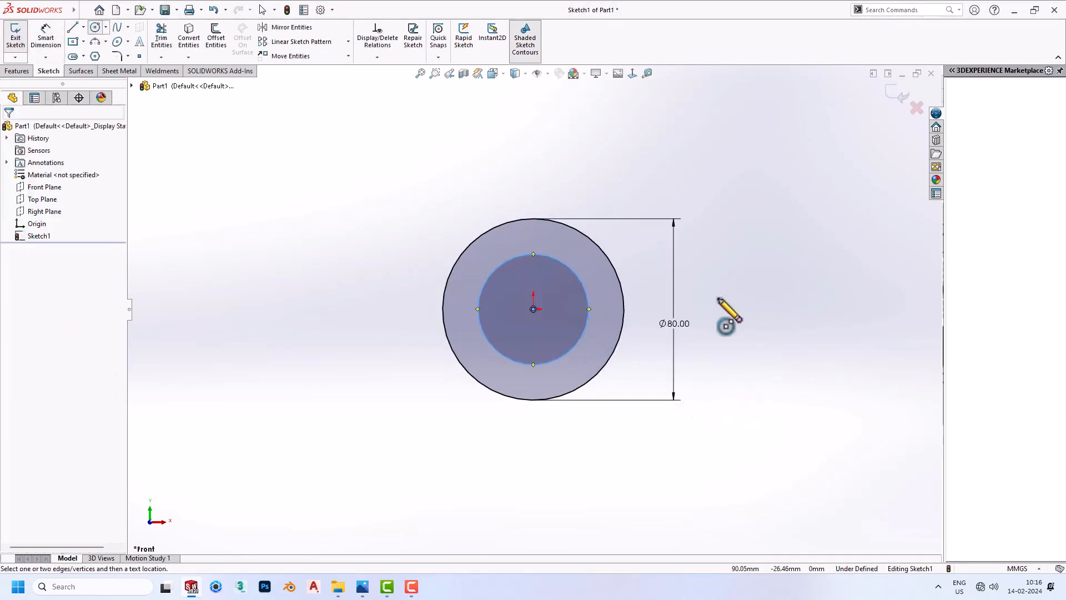
pyautogui.click(597, 303)
pyautogui.click(608, 308)
pyautogui.write('60')
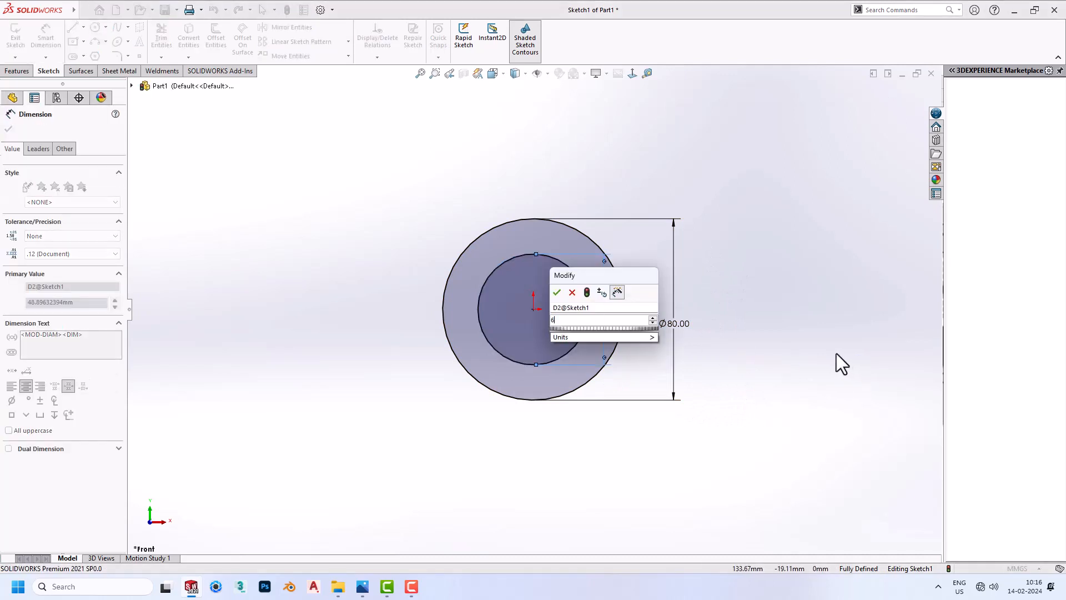
pyautogui.press('Return')
pyautogui.press('Escape')
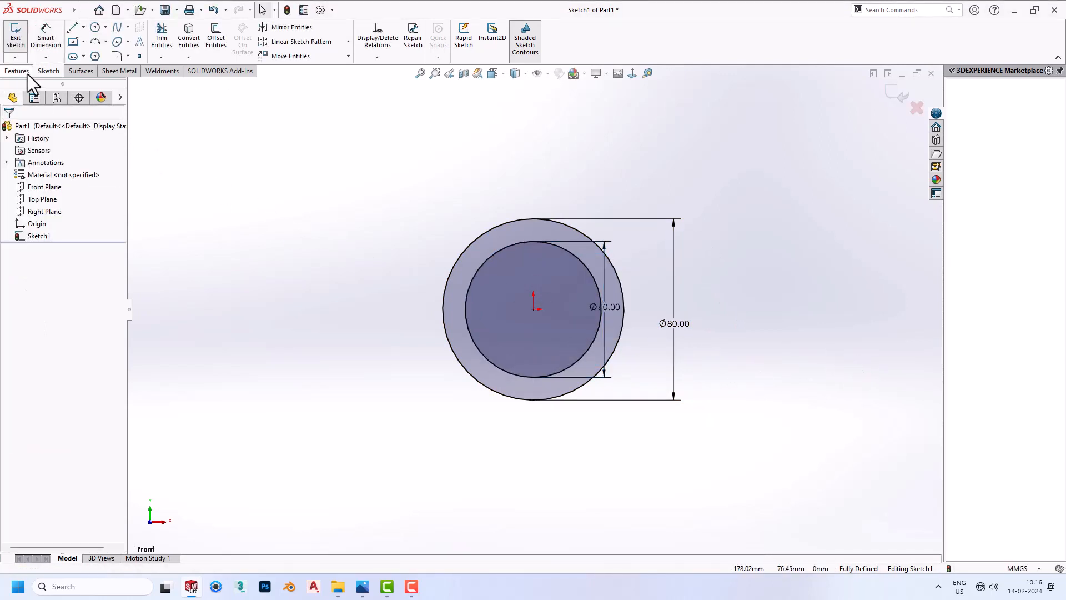
# - Extrude the ring profile as a boss with a Mid Plane end condition and a depth of 80 mm
pyautogui.click(22, 71)
pyautogui.click(20, 36)
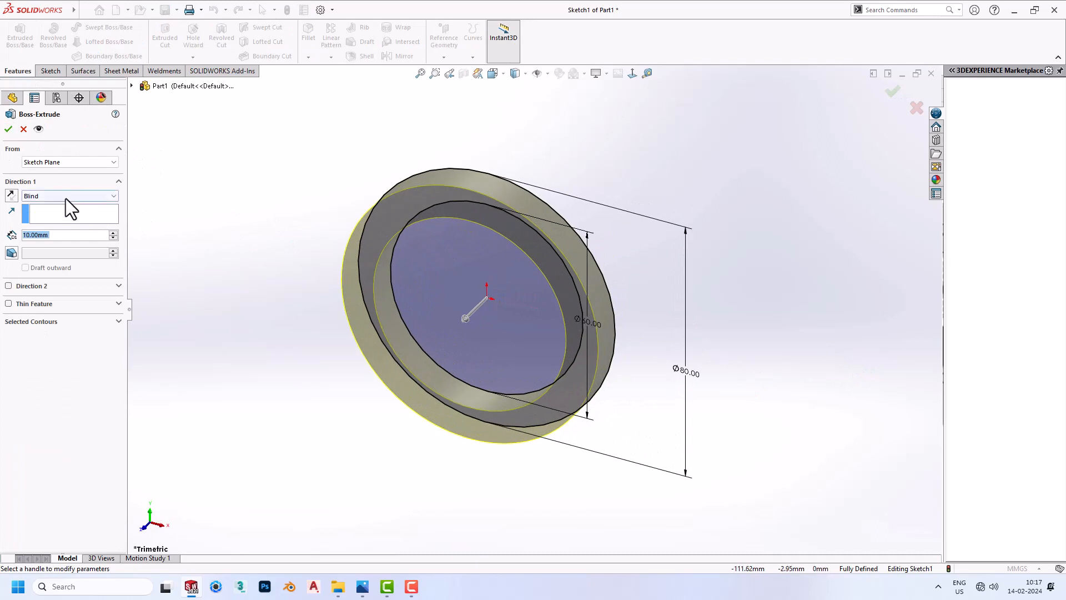
pyautogui.click(67, 197)
pyautogui.click(52, 241)
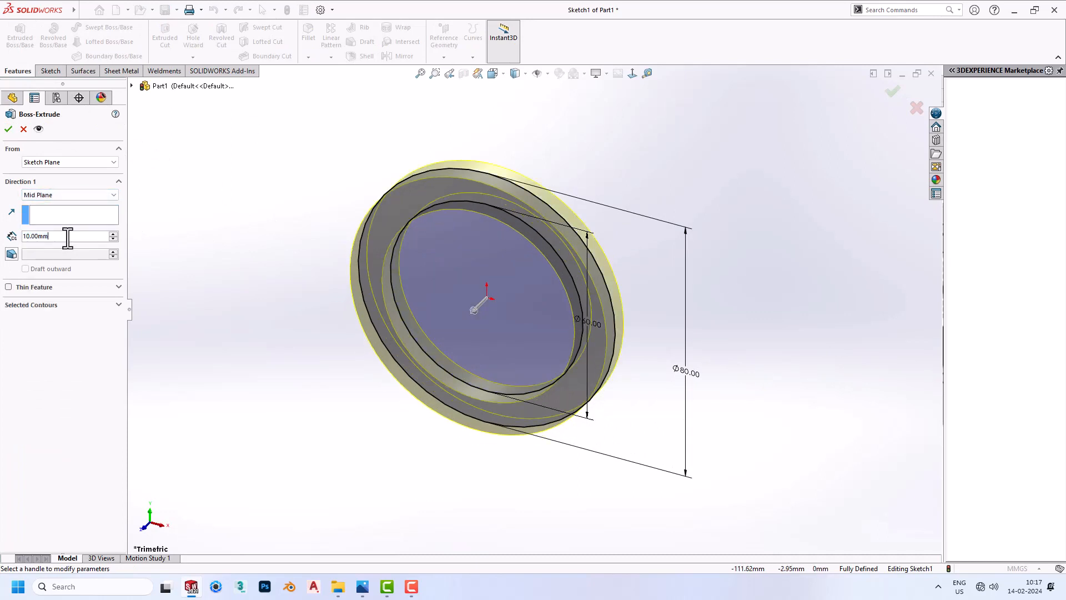
pyautogui.click(67, 236)
pyautogui.write('8')
pyautogui.press('Return')
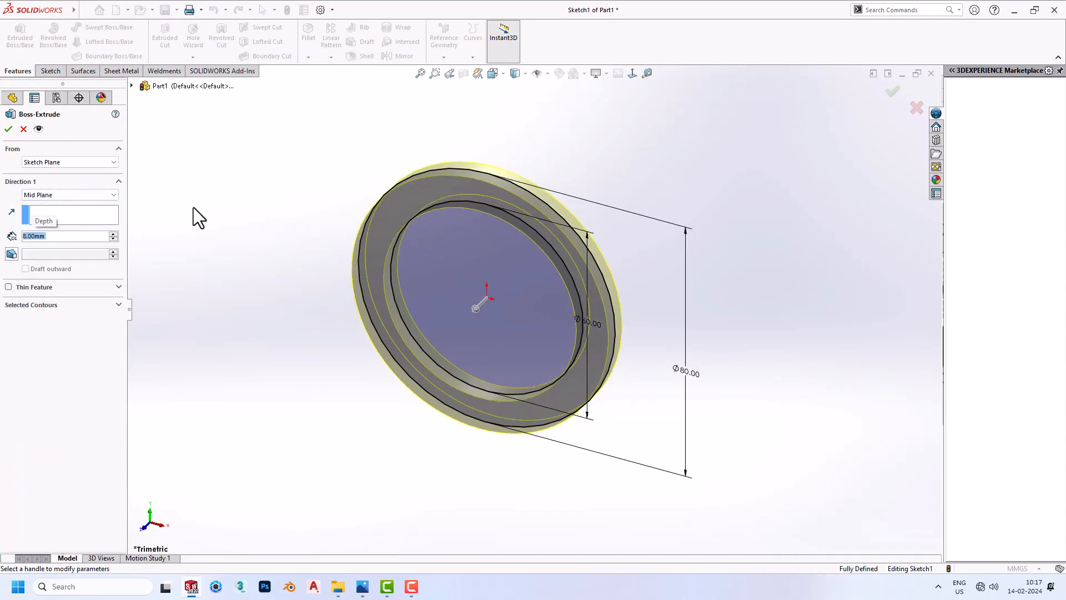
pyautogui.write('80')
pyautogui.press('Return')
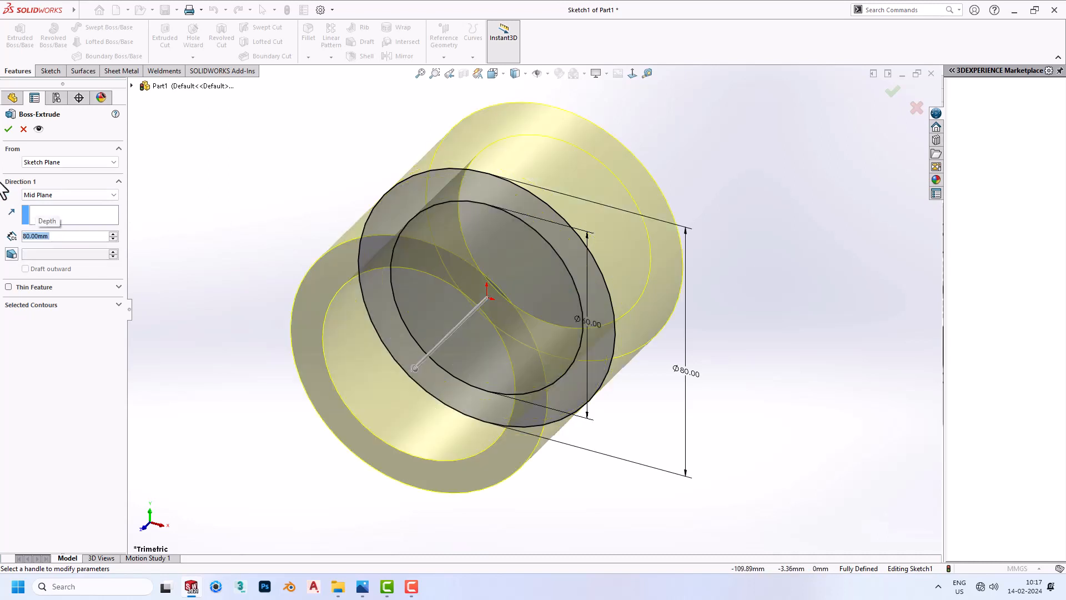
pyautogui.click(8, 128)
# - Start a sketch on the Top Plane and draw a circle centred on the origin with a diameter of 60 mm
pyautogui.scroll(3, 341, 274)
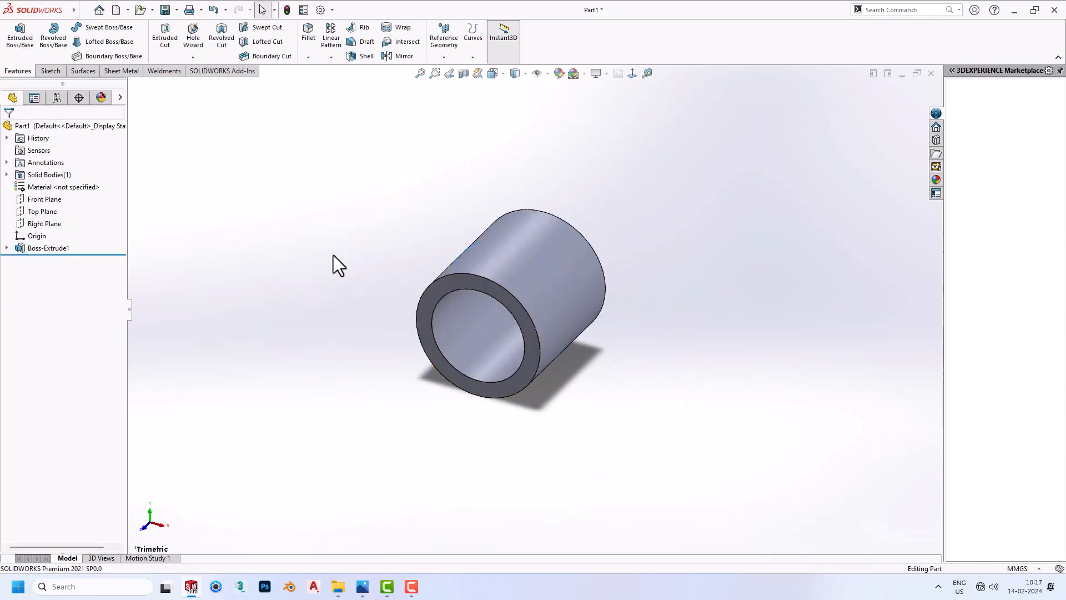
pyautogui.click(34, 212)
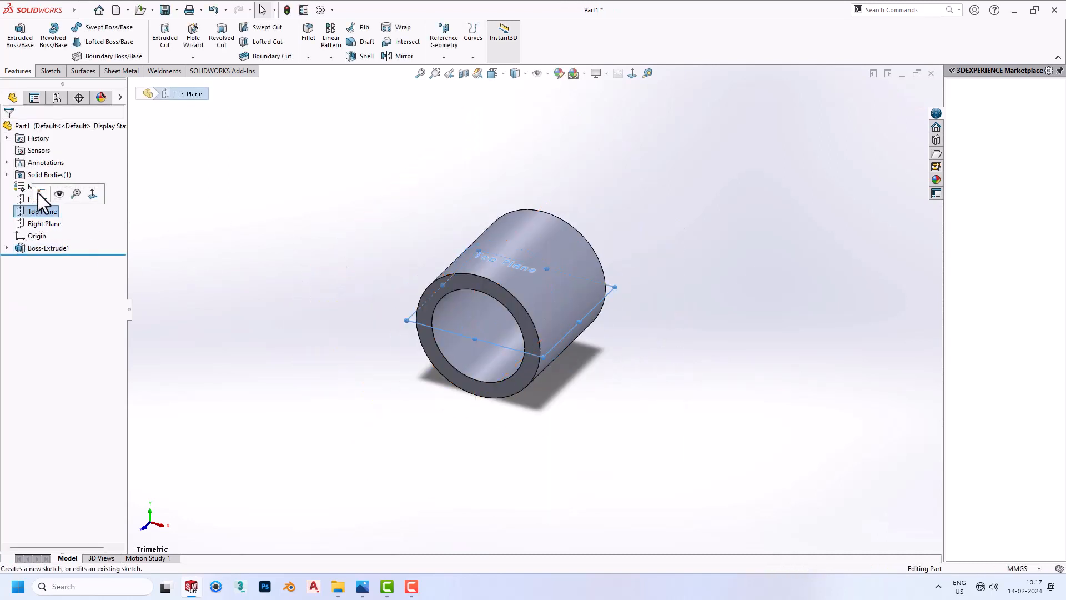
pyautogui.click(40, 192)
pyautogui.click(95, 27)
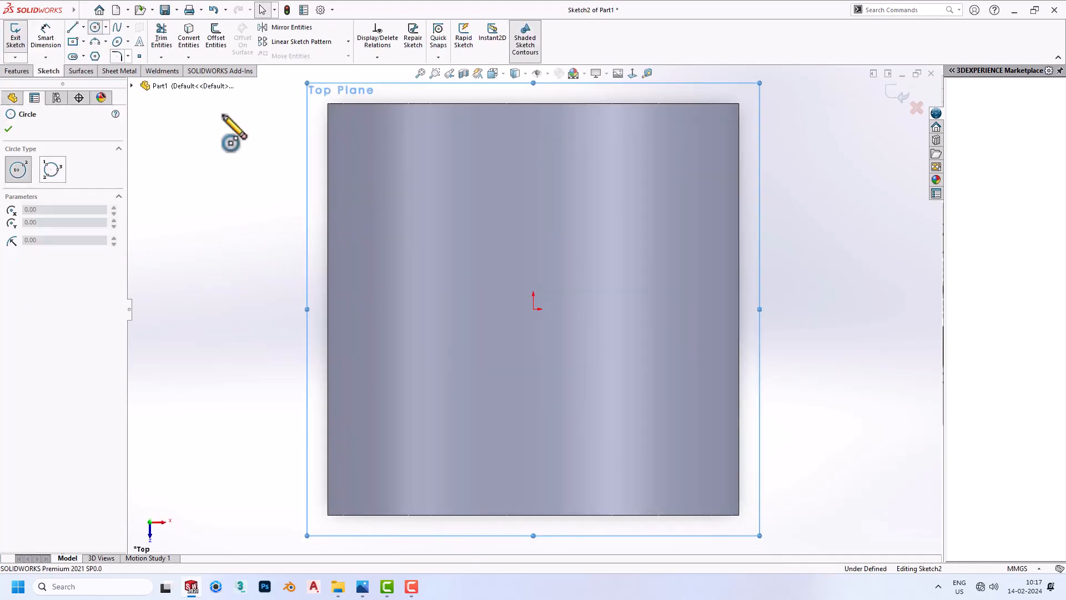
pyautogui.click(534, 309)
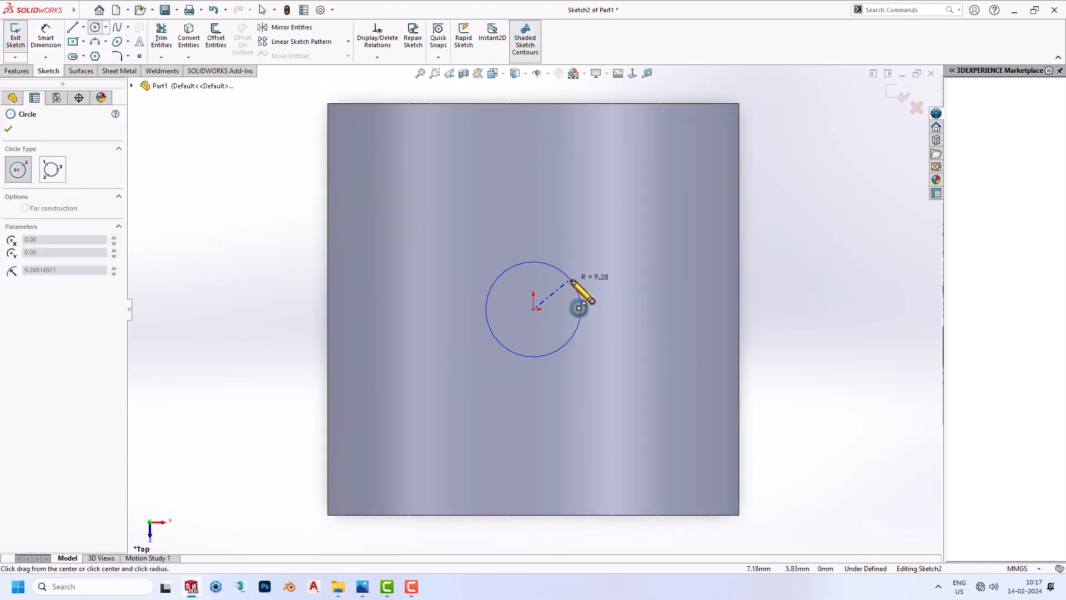
pyautogui.click(606, 273)
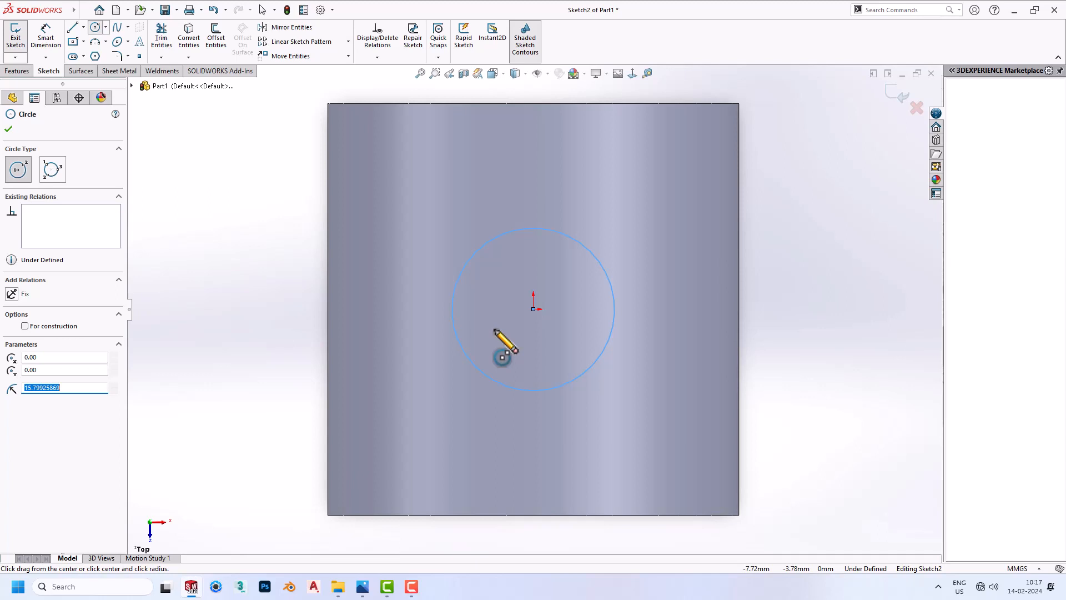
pyautogui.moveTo(676, 331); pyautogui.dragTo(678, 277, button='right')
pyautogui.click(614, 298)
pyautogui.click(794, 298)
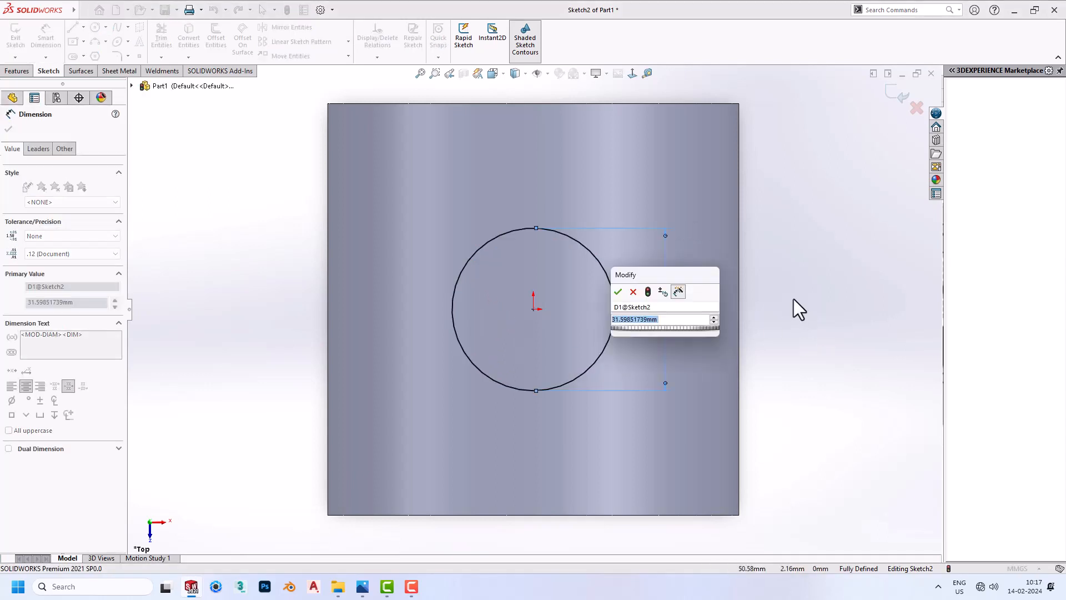
pyautogui.write('60')
pyautogui.press('Return')
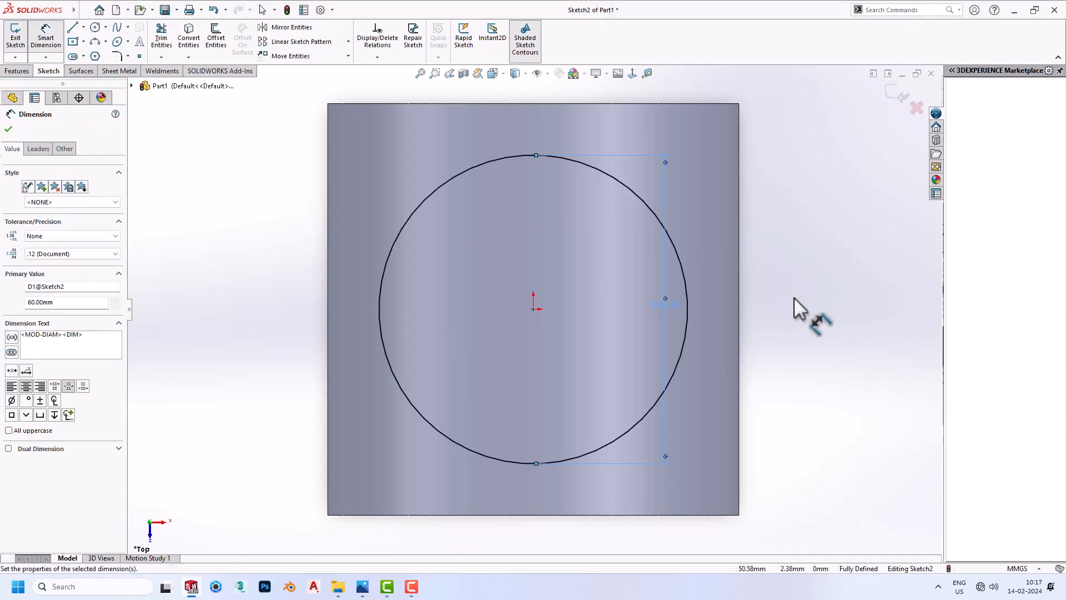
# - Add a concentric circle inside the 60 mm circle and set its diameter to 30 mm
pyautogui.click(96, 28)
pyautogui.moveTo(533, 309); pyautogui.dragTo(613, 309)
pyautogui.moveTo(632, 309); pyautogui.dragTo(617, 182, button='right')
pyautogui.click(610, 284)
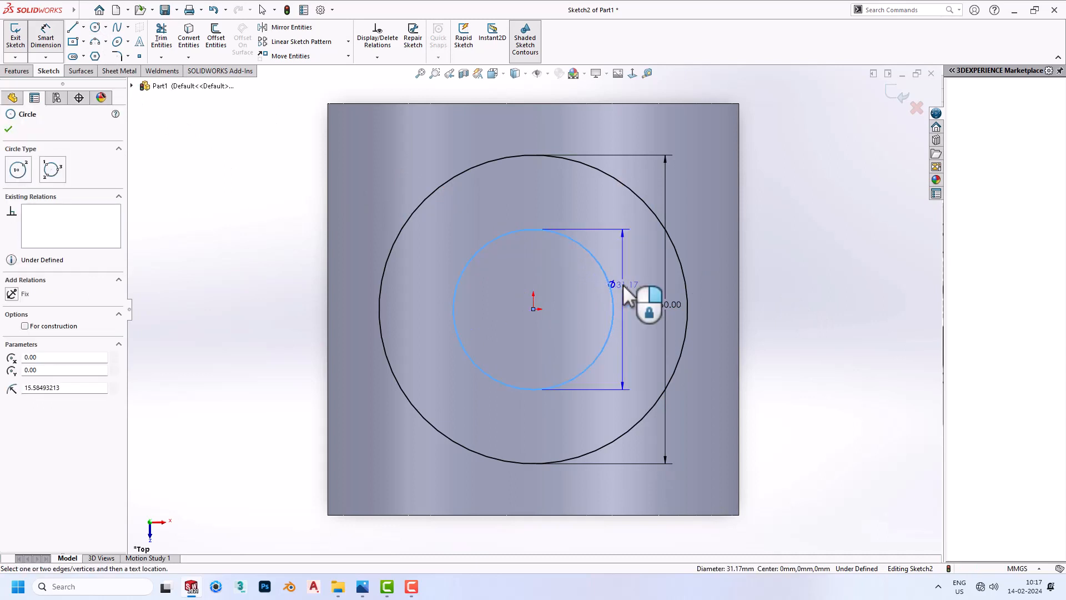
pyautogui.click(630, 296)
pyautogui.write('30')
pyautogui.press('Return')
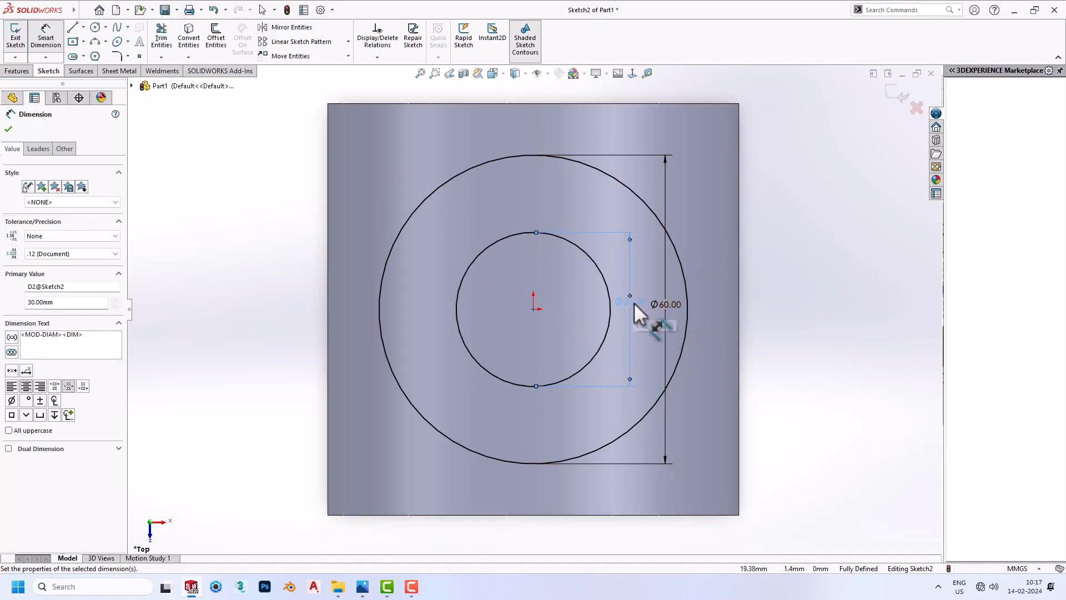
pyautogui.press('Escape')
# - Cut-extrude only the 30 mm circle region downward through the tube wall, Blind to a depth of 80 mm
pyautogui.click(15, 71)
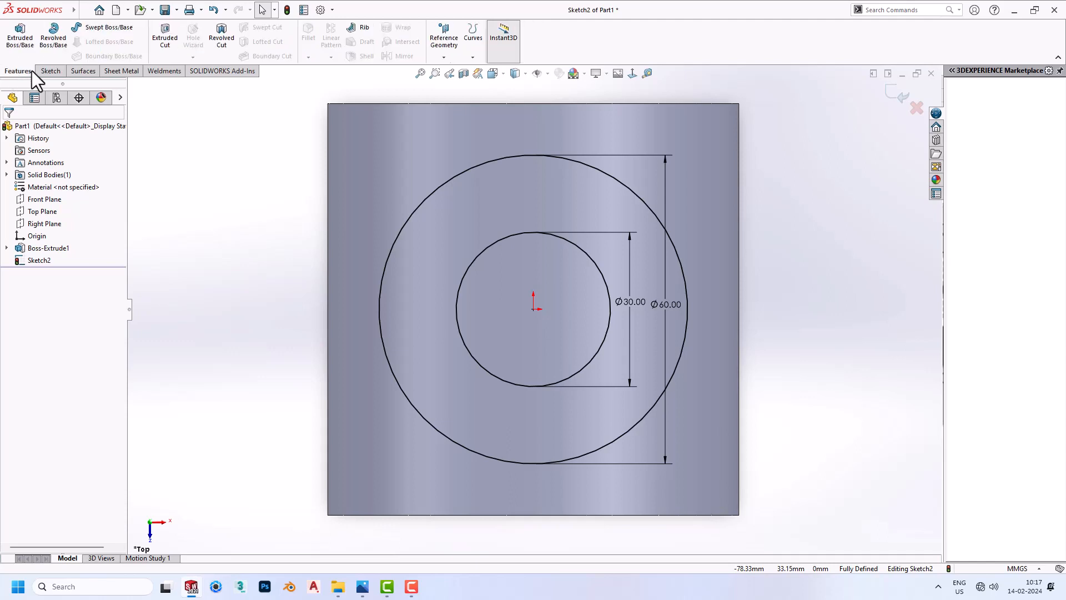
pyautogui.click(165, 46)
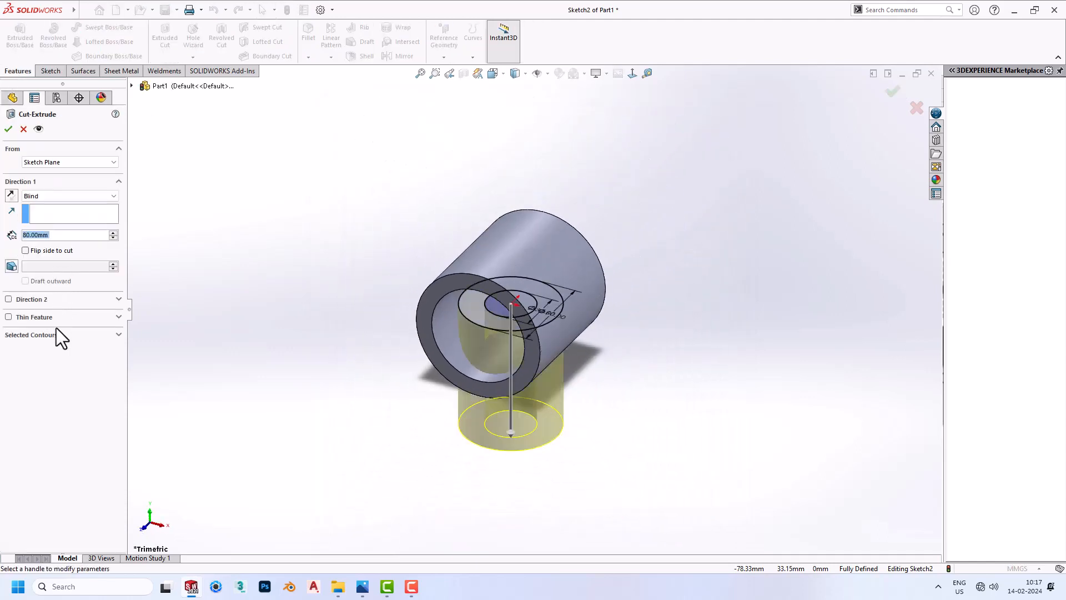
pyautogui.click(55, 334)
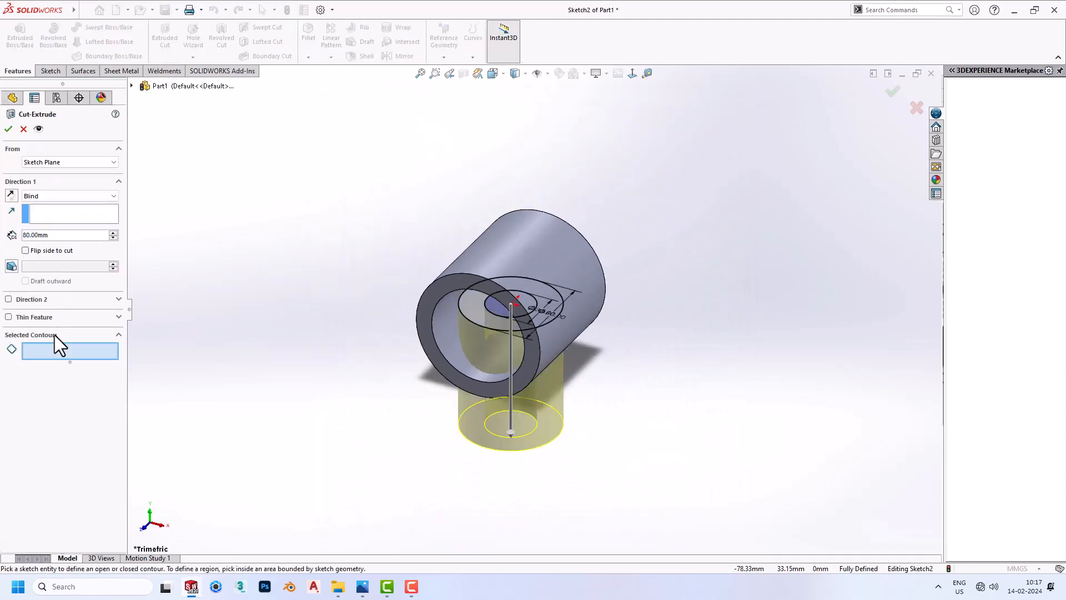
pyautogui.click(508, 312)
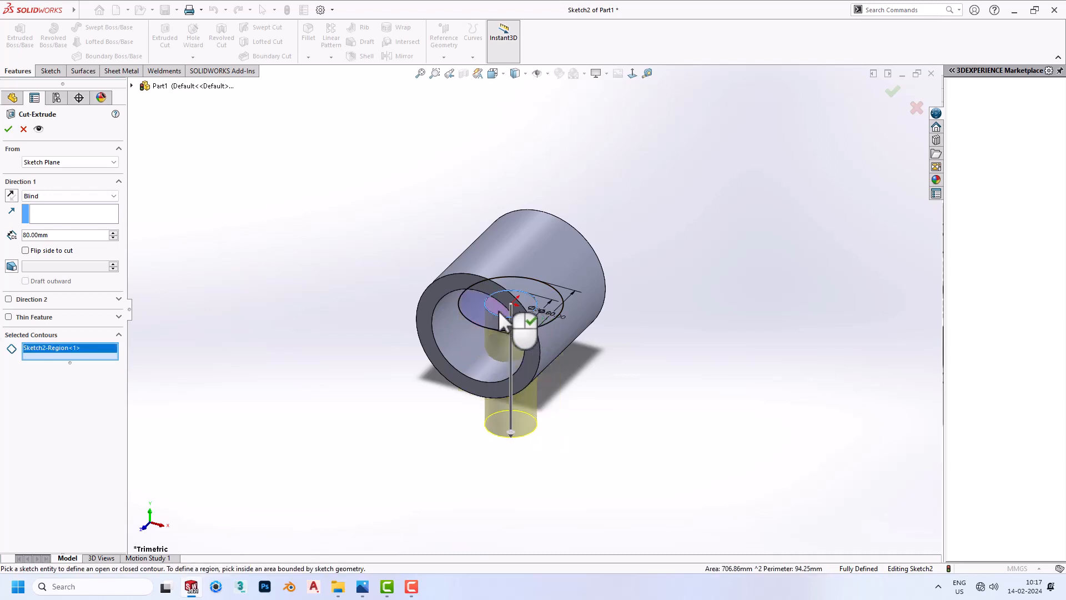
pyautogui.click(10, 129)
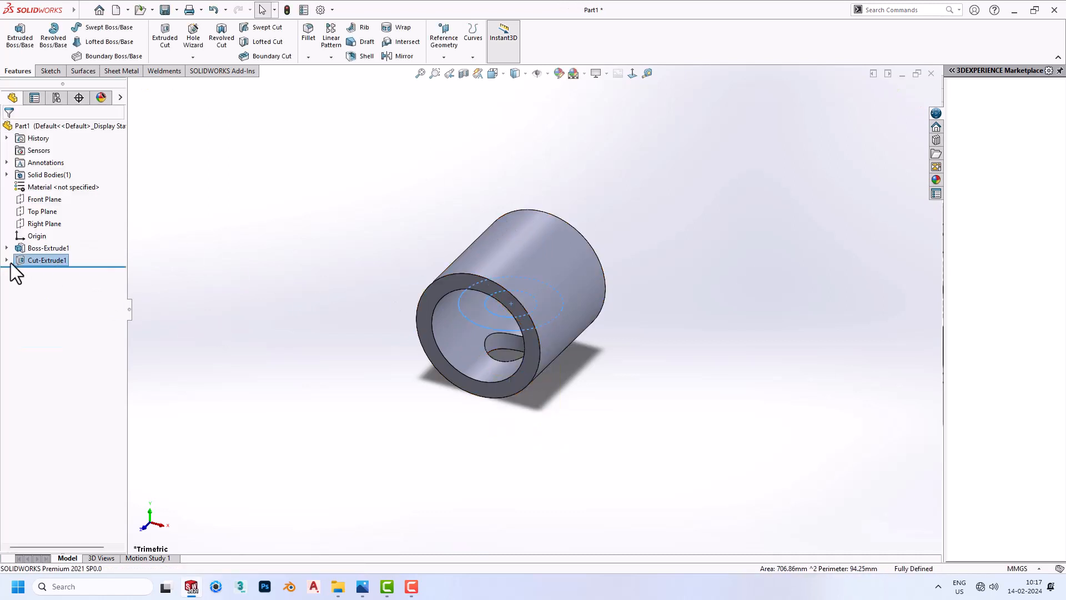
# - Start a boss extrude of the ring from the first cut's sketch, beginning at an Offset of 100 mm reversed to below the tube
pyautogui.click(7, 260)
pyautogui.click(39, 272)
pyautogui.click(20, 35)
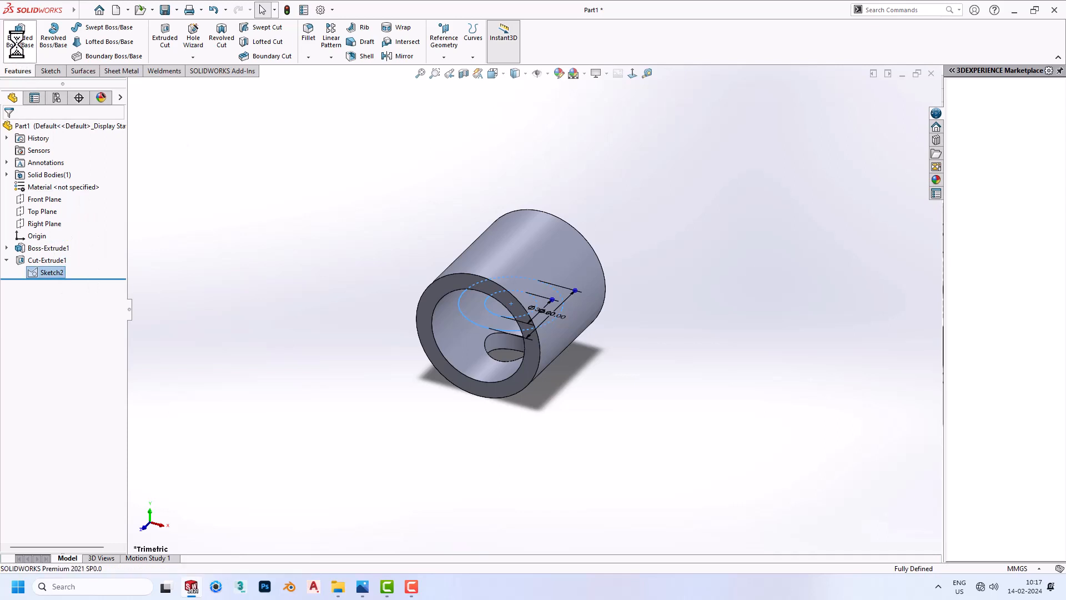
pyautogui.click(59, 160)
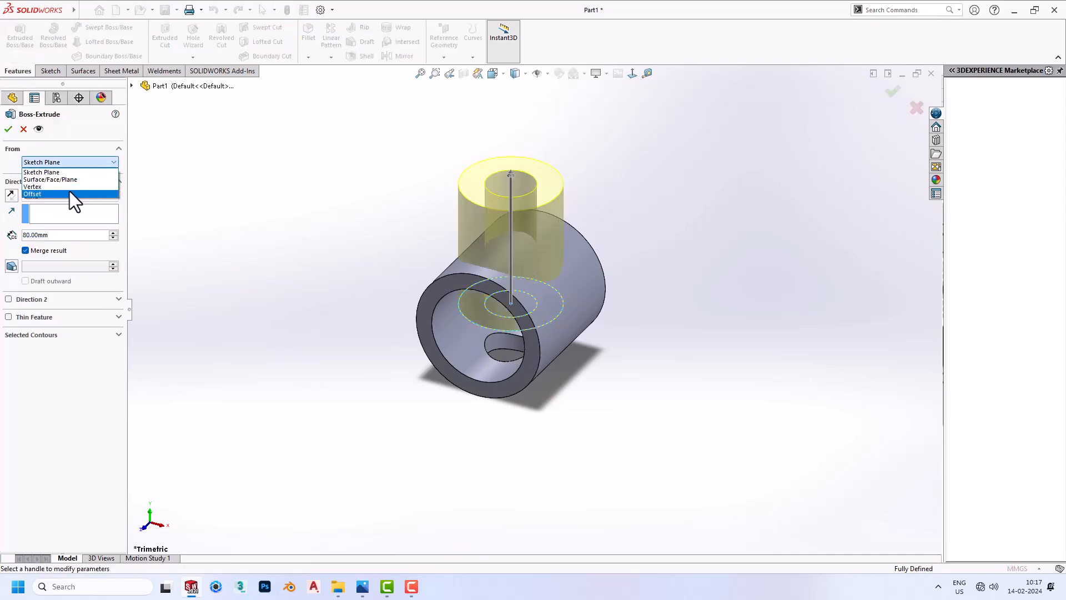
pyautogui.click(62, 192)
pyautogui.write('100')
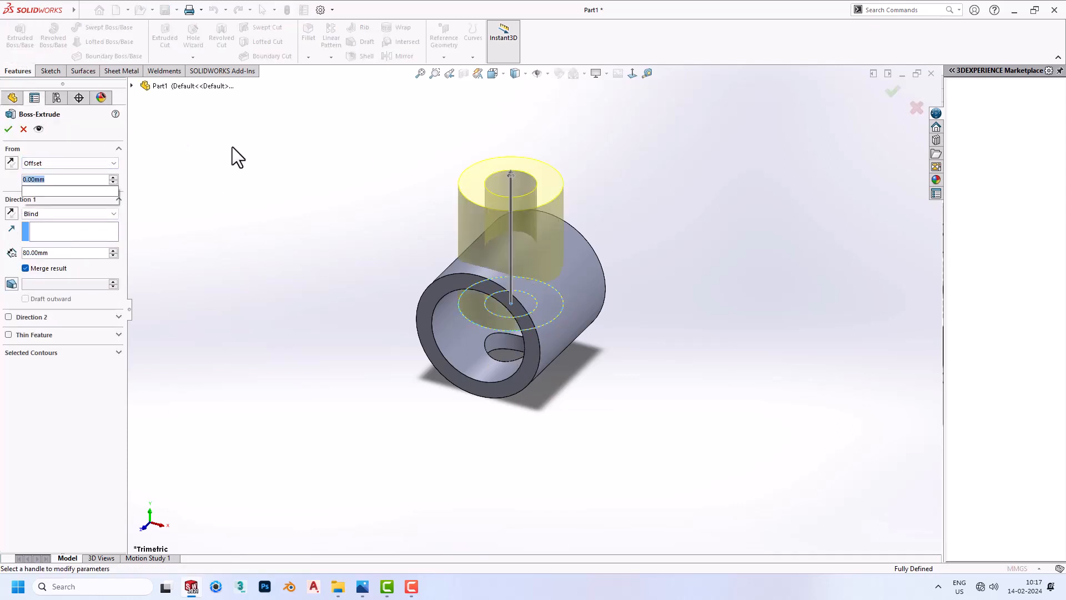
pyautogui.press('Return')
pyautogui.click(10, 164)
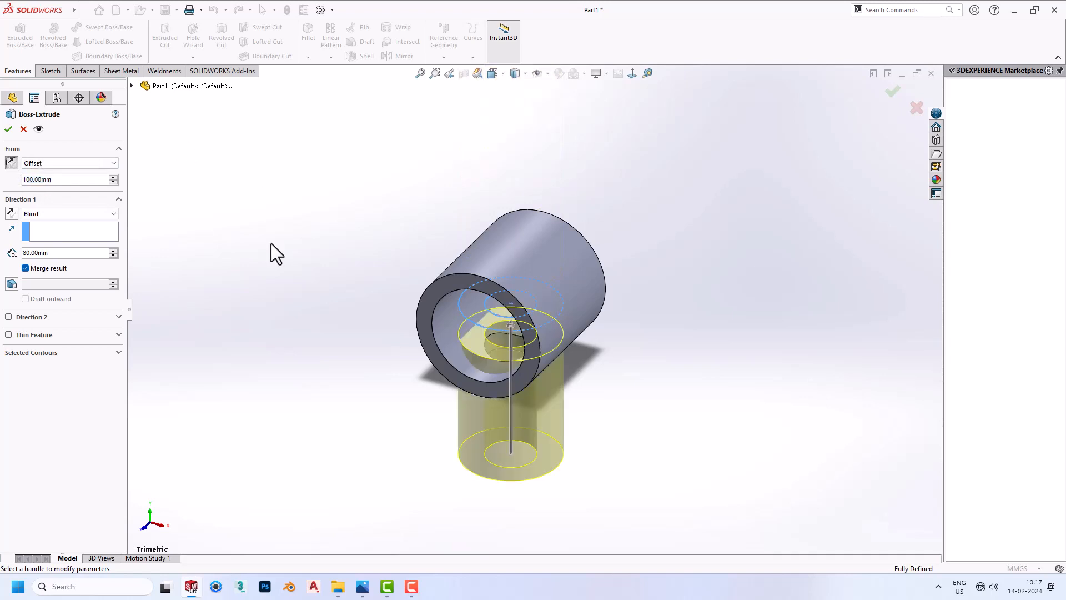
# - End the branch extrusion Up To Surface at the tube's outer cylindrical face and complete the boss
pyautogui.click(45, 217)
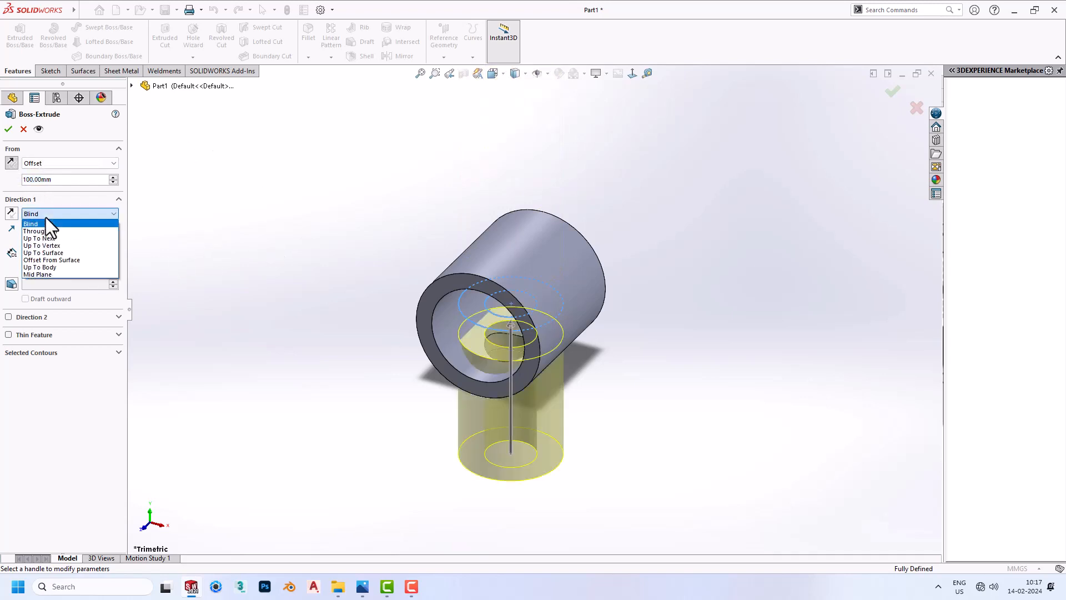
pyautogui.click(69, 255)
pyautogui.moveTo(269, 176); pyautogui.dragTo(448, 233, button='middle')
pyautogui.click(529, 345)
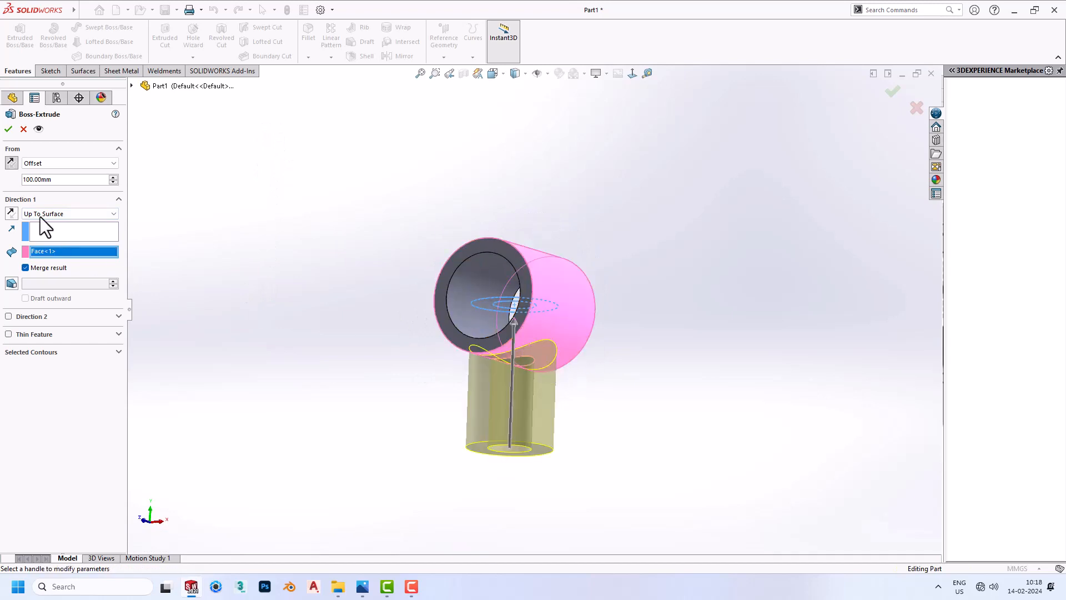
pyautogui.click(9, 128)
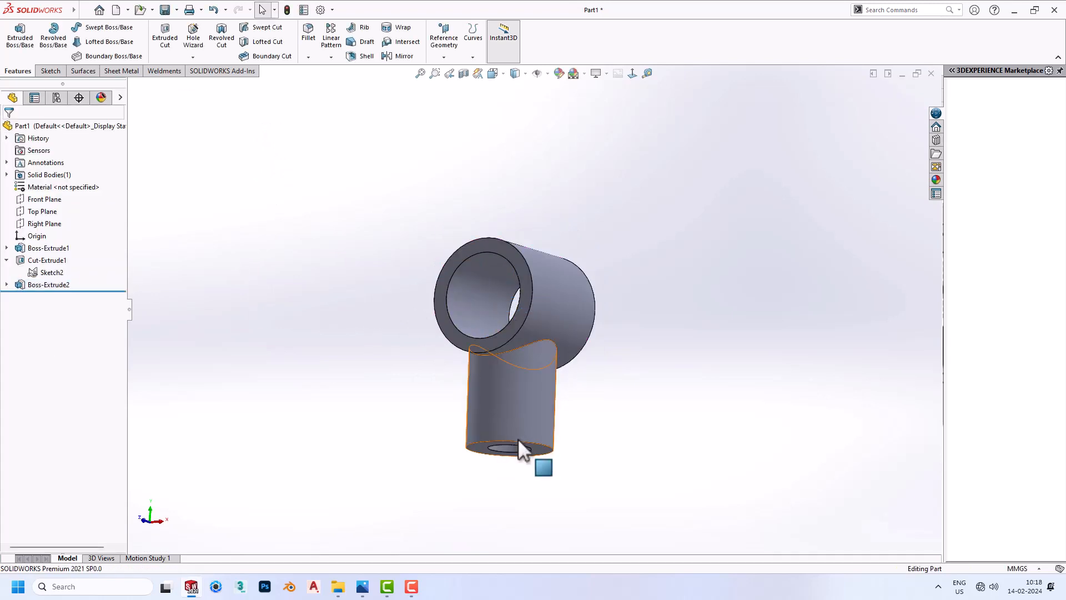
# - On the branch's bottom face, sketch a 100 mm diameter circle centred on the origin and convert the branch's 60 mm outer edge
pyautogui.moveTo(517, 438); pyautogui.dragTo(510, 277, button='middle')
pyautogui.click(524, 378)
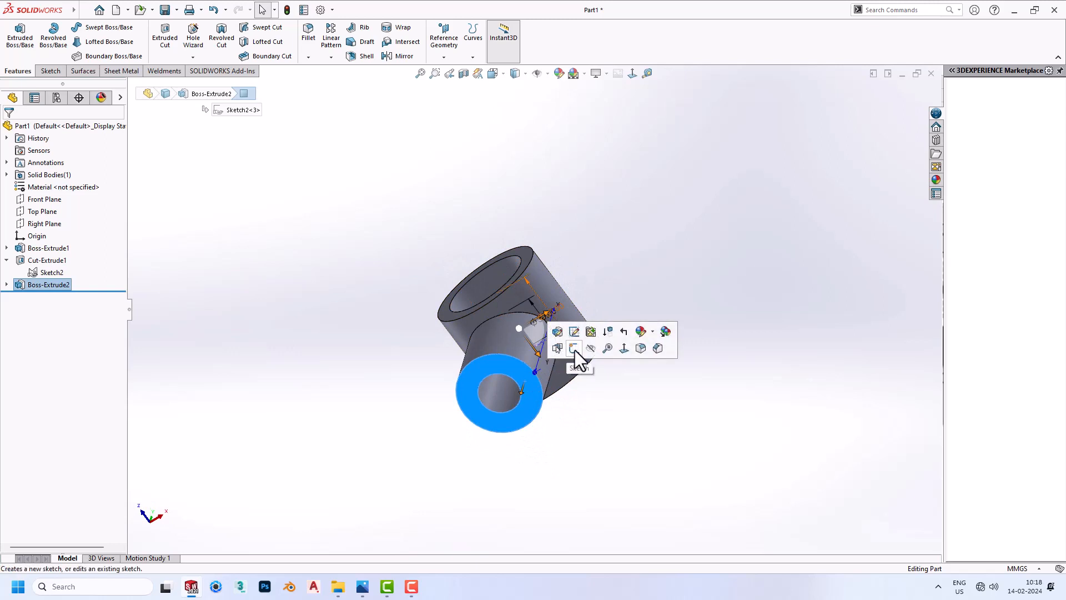
pyautogui.click(574, 350)
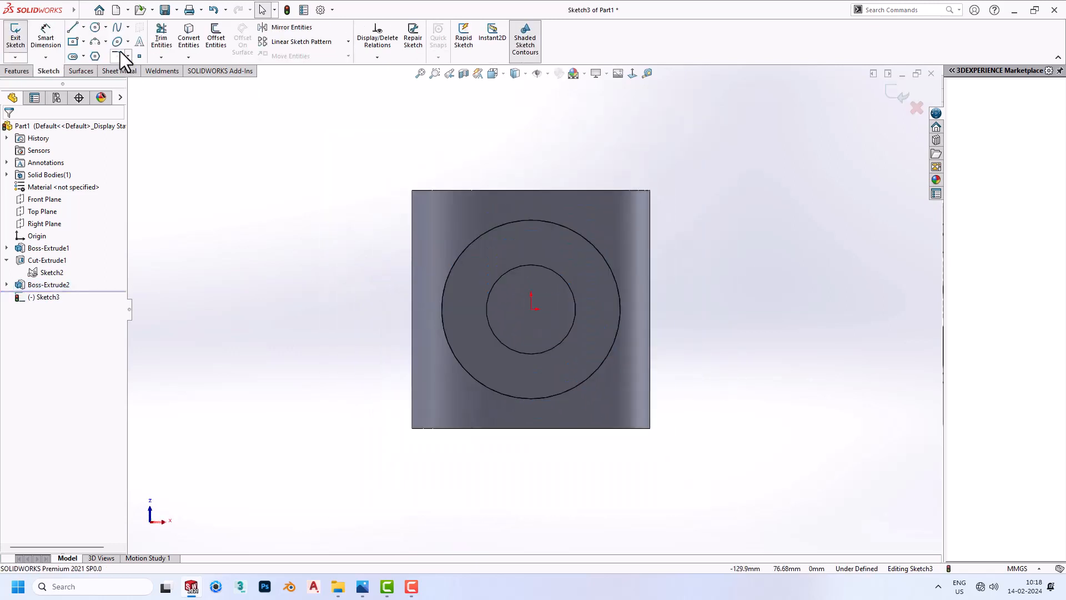
pyautogui.click(95, 28)
pyautogui.click(532, 308)
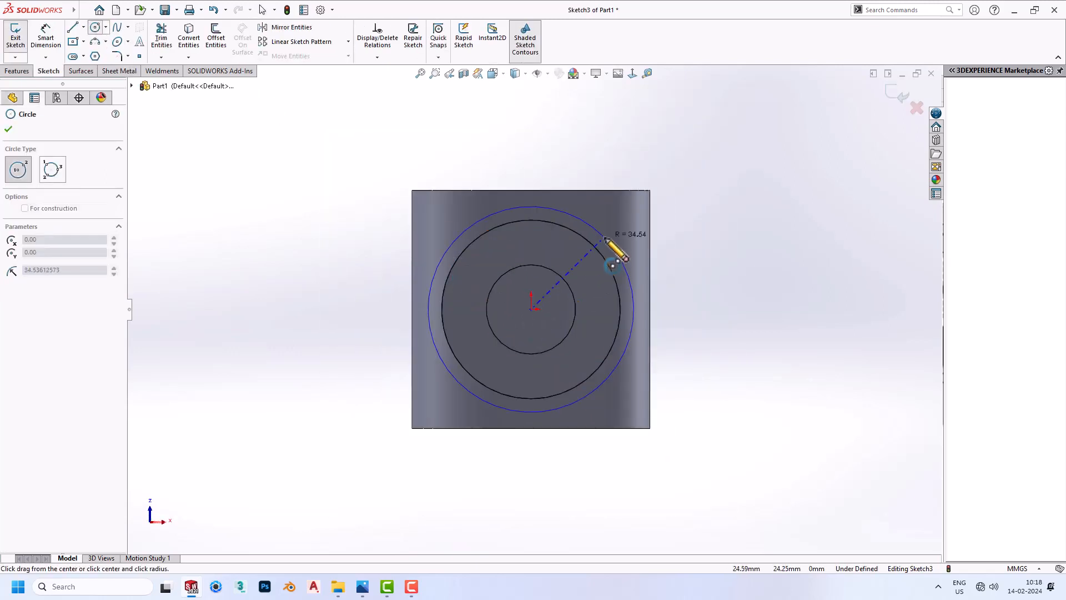
pyautogui.click(613, 242)
pyautogui.moveTo(616, 244); pyautogui.dragTo(659, 167, button='right')
pyautogui.click(635, 273)
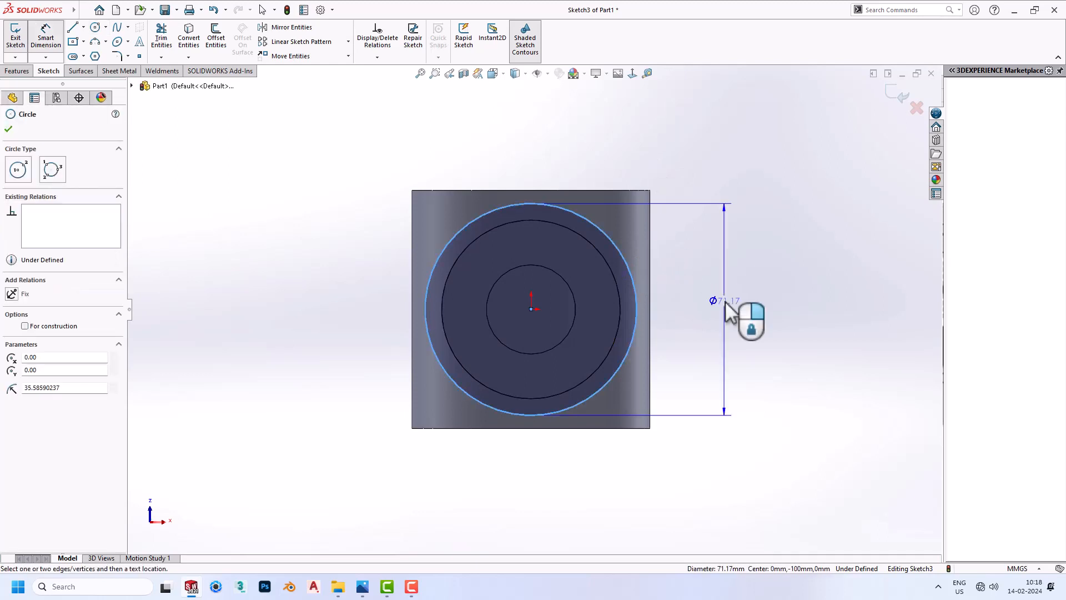
pyautogui.click(725, 302)
pyautogui.write('100')
pyautogui.press('Return')
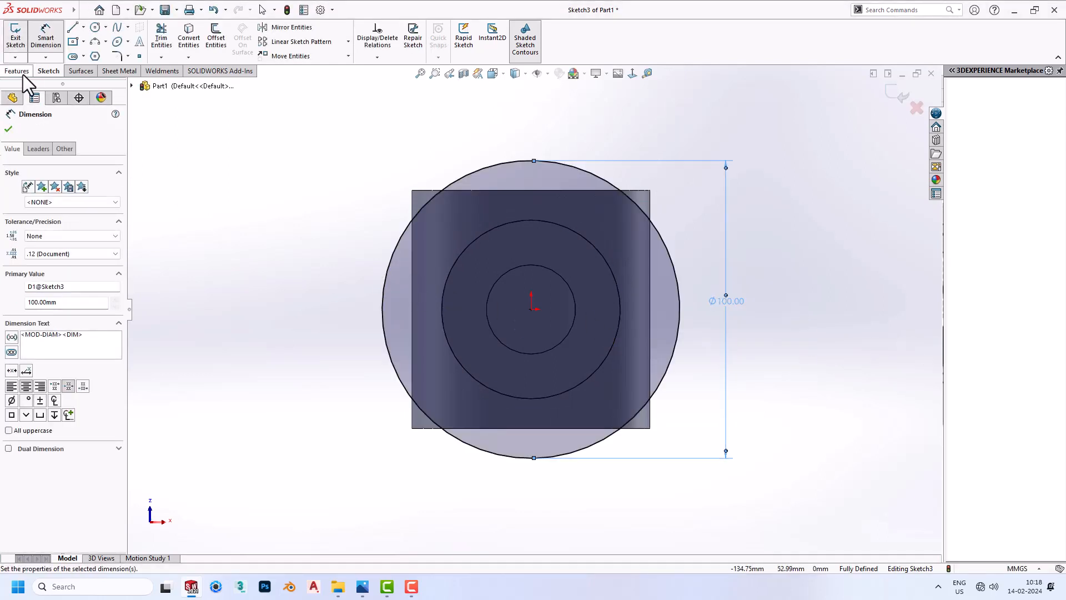
pyautogui.press('Escape')
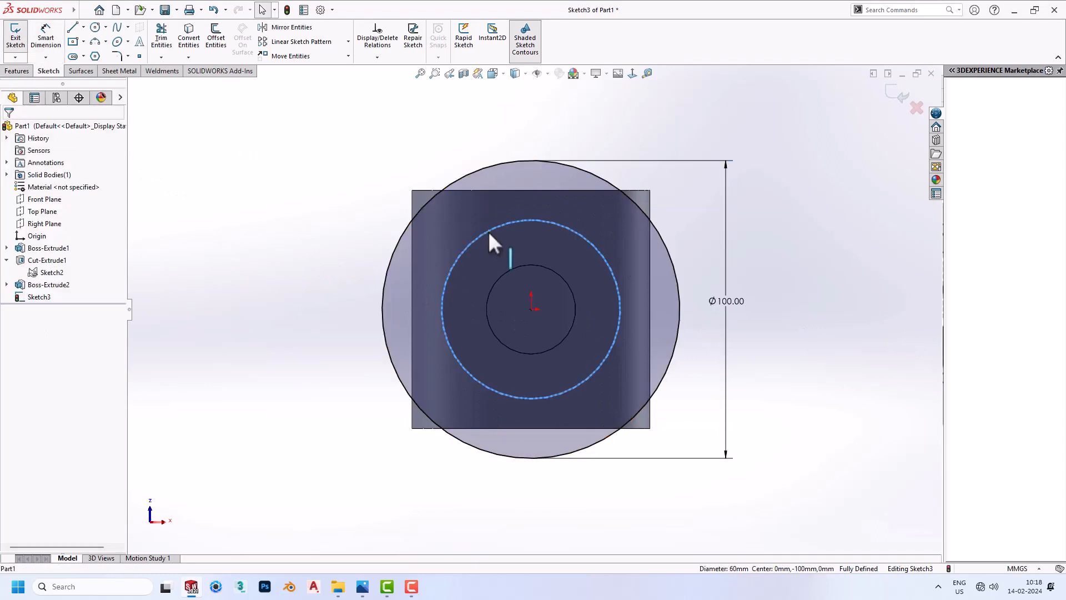
# - Extrude the flange ring Blind 10 mm, reversed upward toward the tube, with the result merged
pyautogui.click(17, 71)
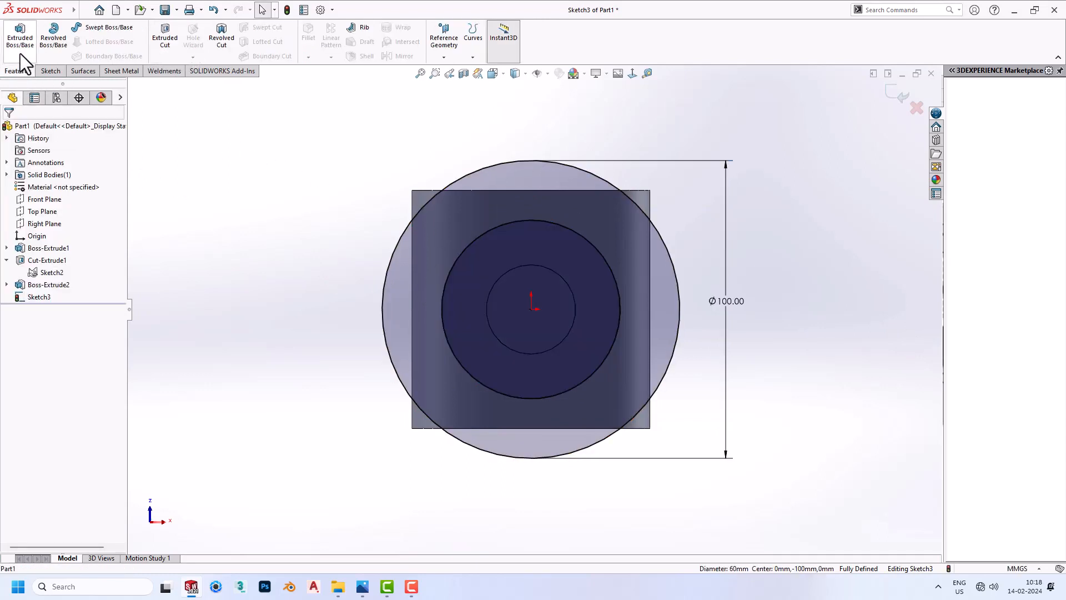
pyautogui.click(20, 44)
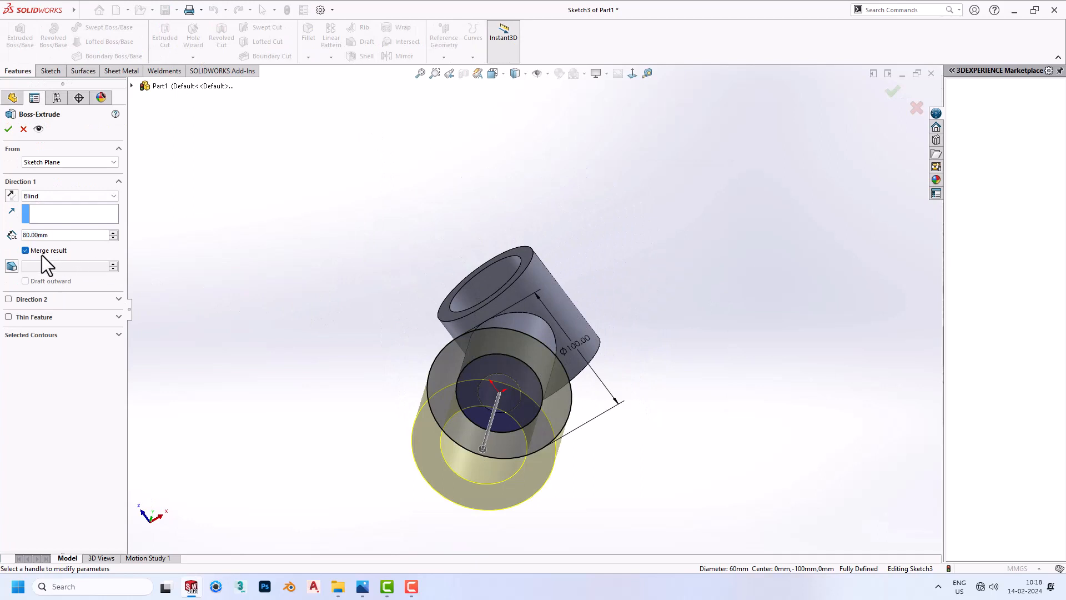
pyautogui.click(26, 251)
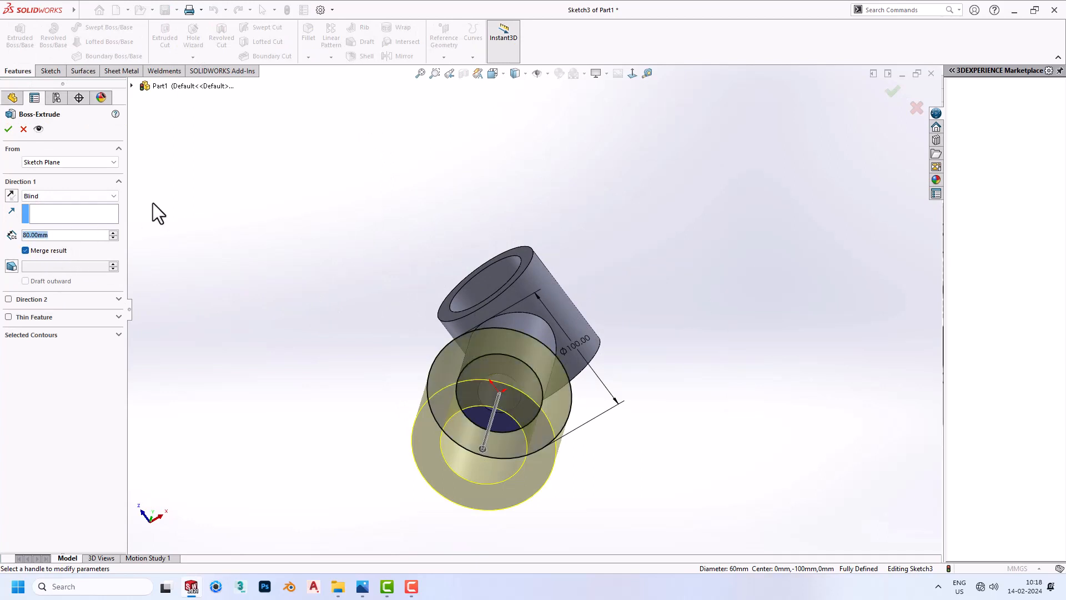
pyautogui.write('10')
pyautogui.press('Return')
pyautogui.click(11, 194)
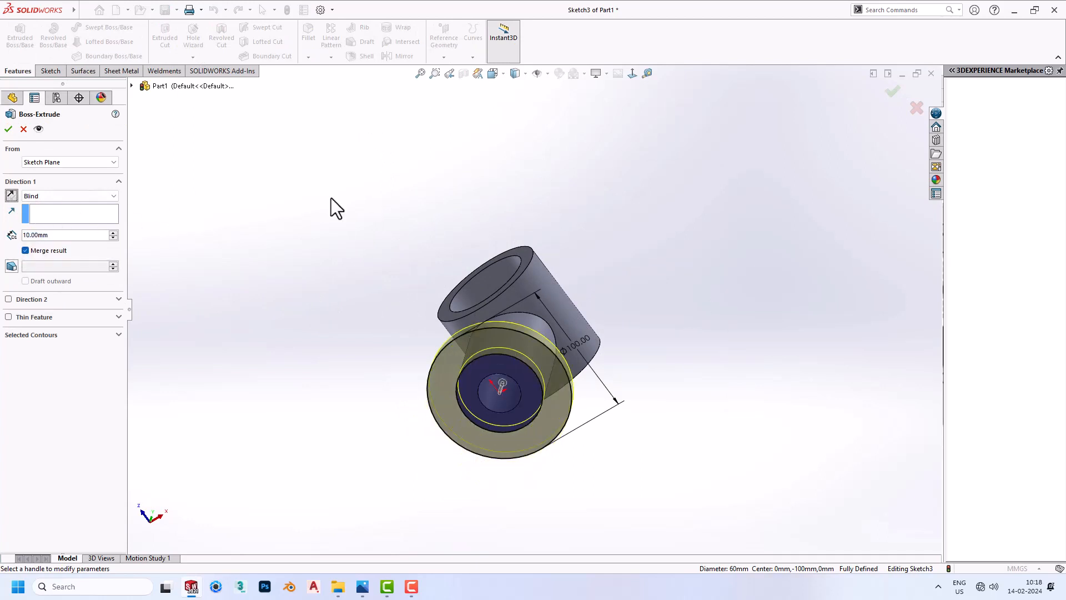
pyautogui.moveTo(331, 207); pyautogui.dragTo(322, 333, button='middle')
pyautogui.click(8, 128)
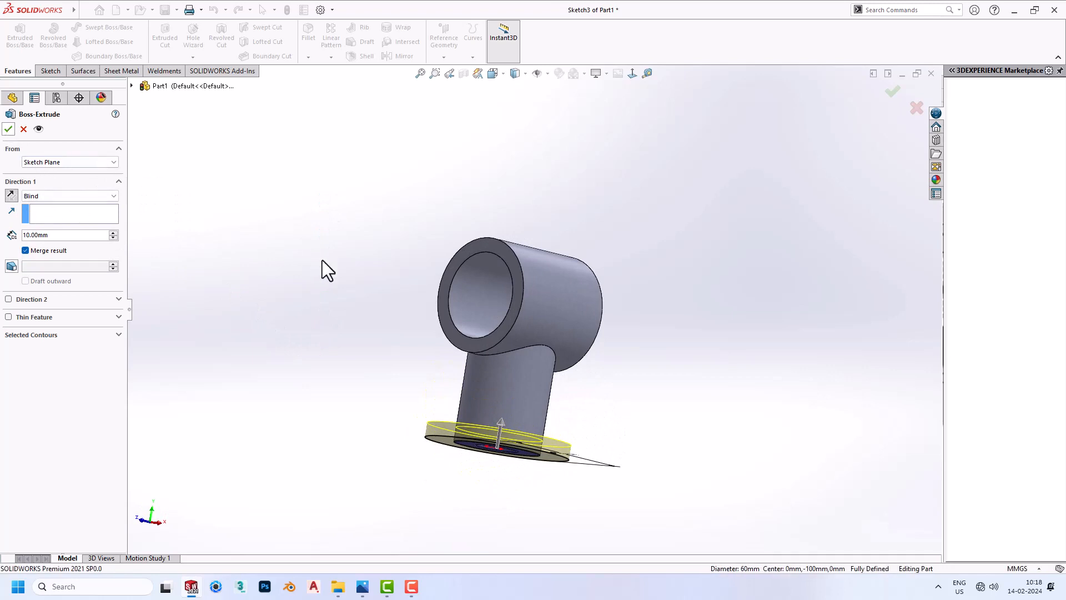
# - Fillet the circular edge where the vertical branch meets the flange's upper face with a 10 mm radius
pyautogui.moveTo(415, 339); pyautogui.dragTo(442, 430, button='middle')
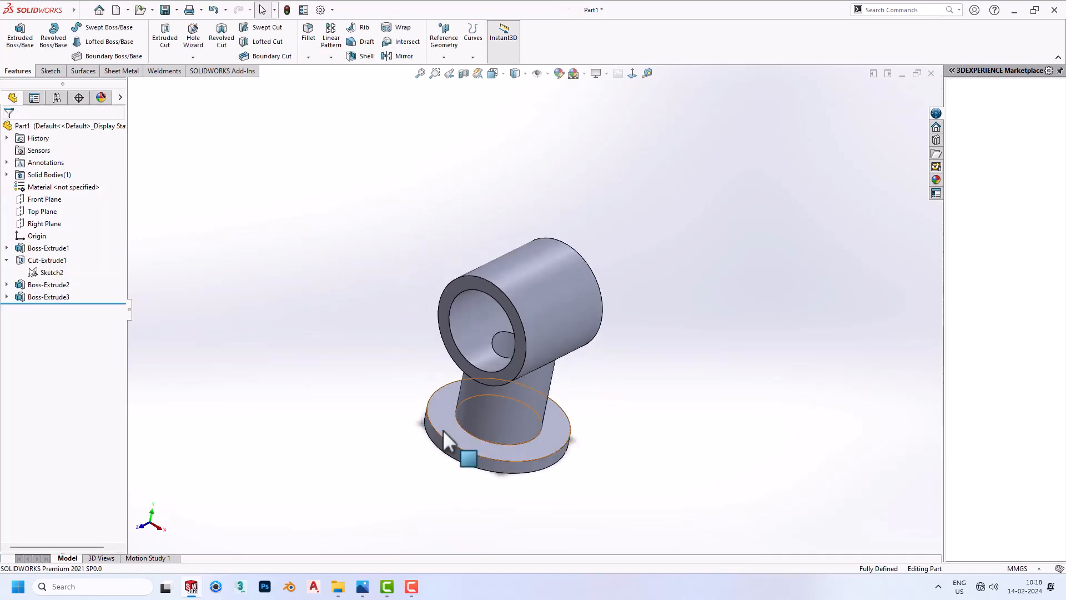
pyautogui.scroll(2, 482, 449)
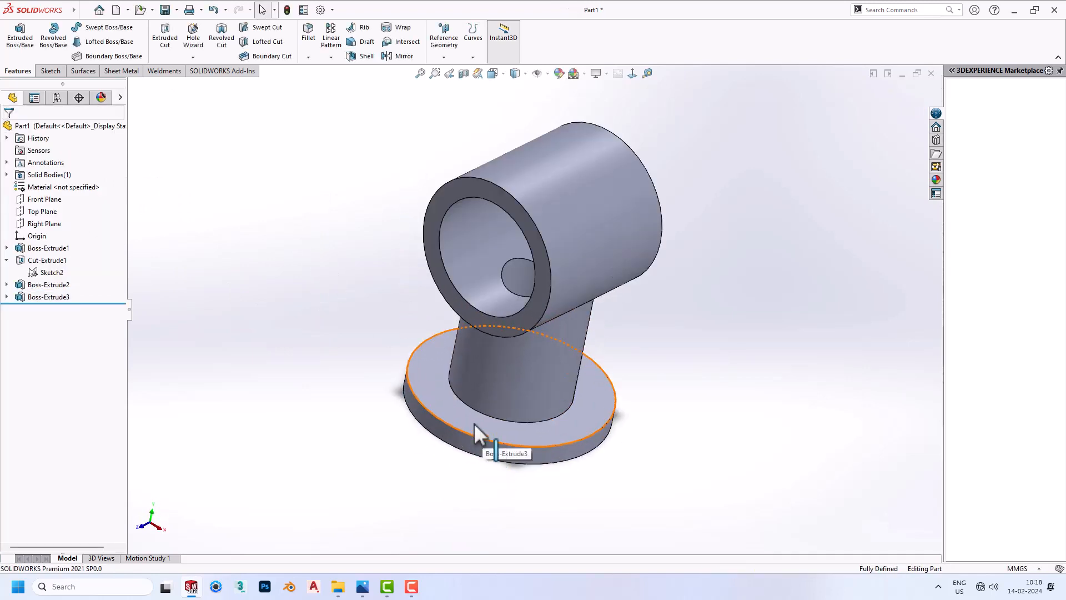
pyautogui.click(308, 31)
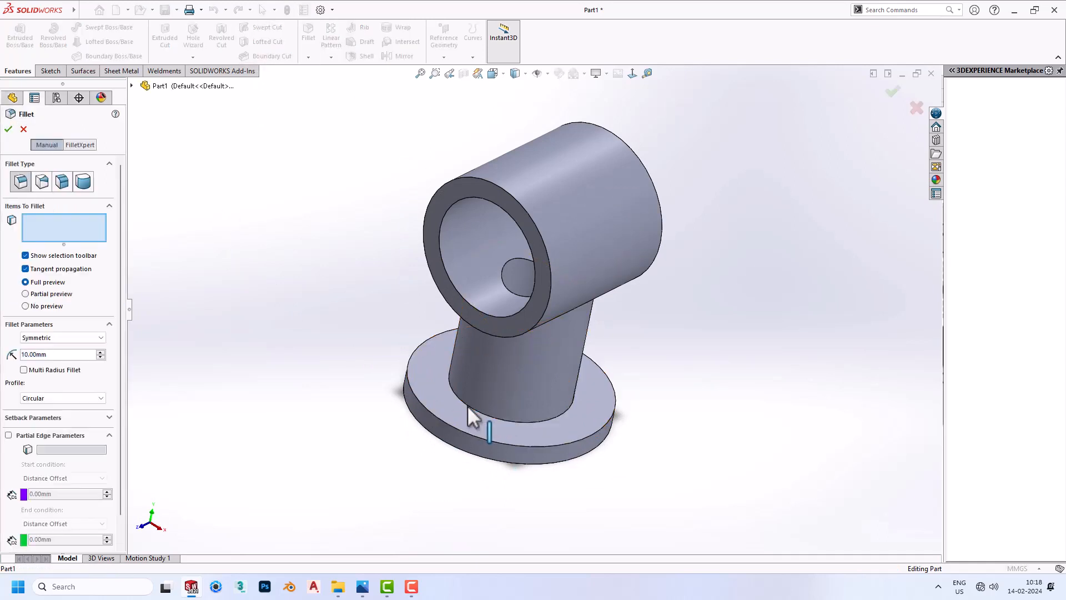
pyautogui.click(470, 405)
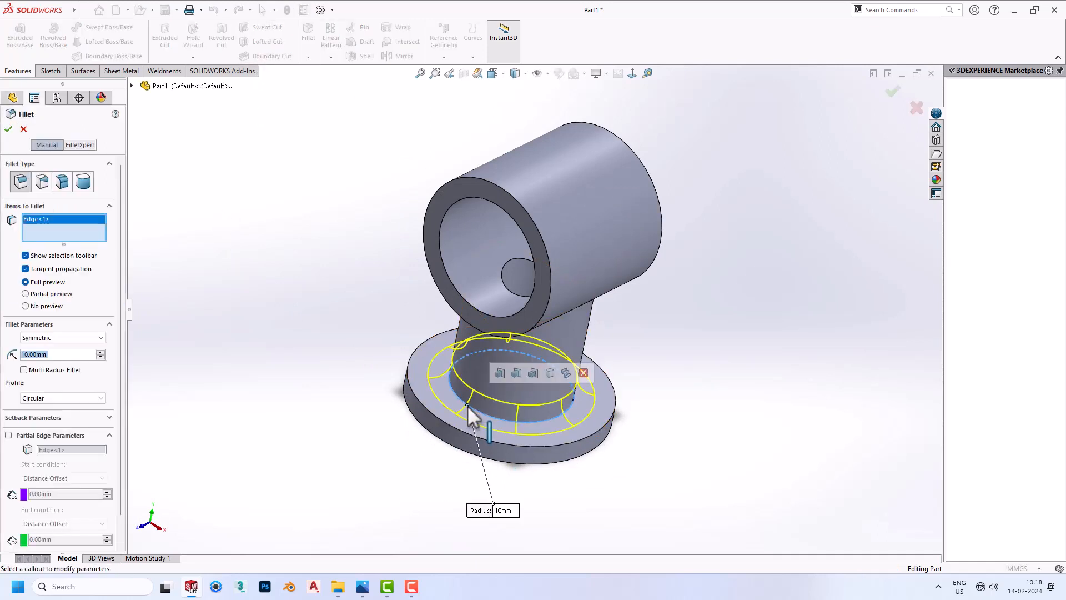
pyautogui.click(9, 130)
# - Start a sketch on the Right Plane and draw a circle centred on the origin with a diameter of 50 mm
pyautogui.moveTo(423, 389); pyautogui.dragTo(474, 366, button='middle')
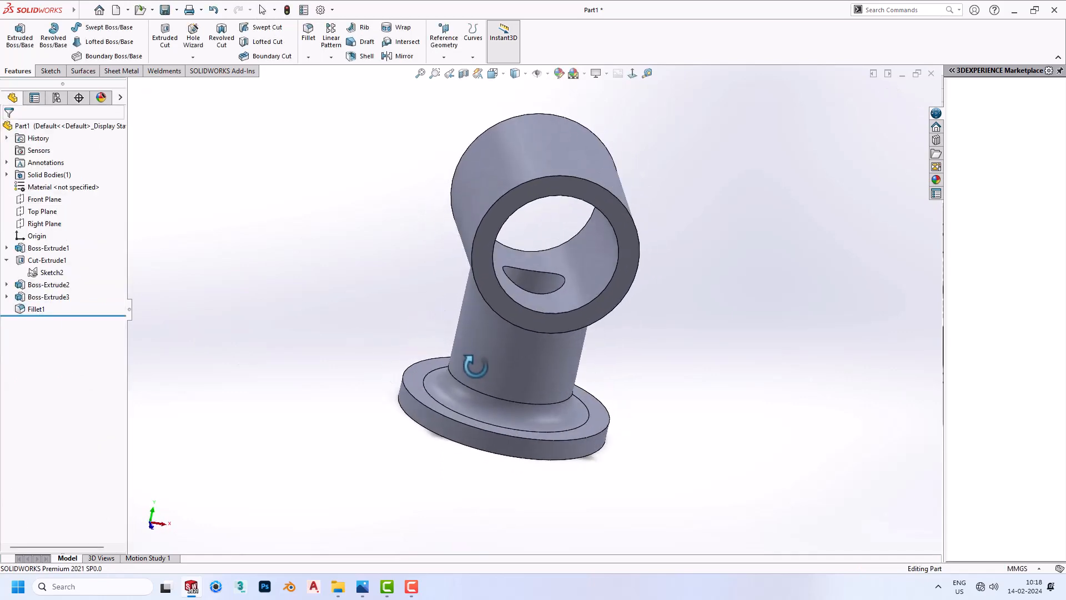
pyautogui.click(54, 224)
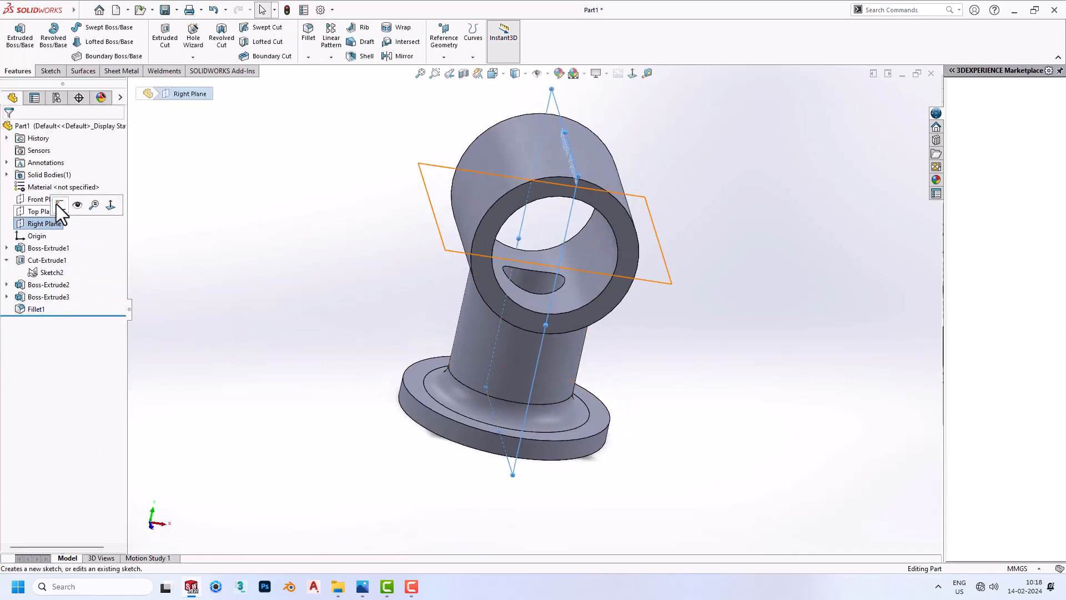
pyautogui.click(59, 205)
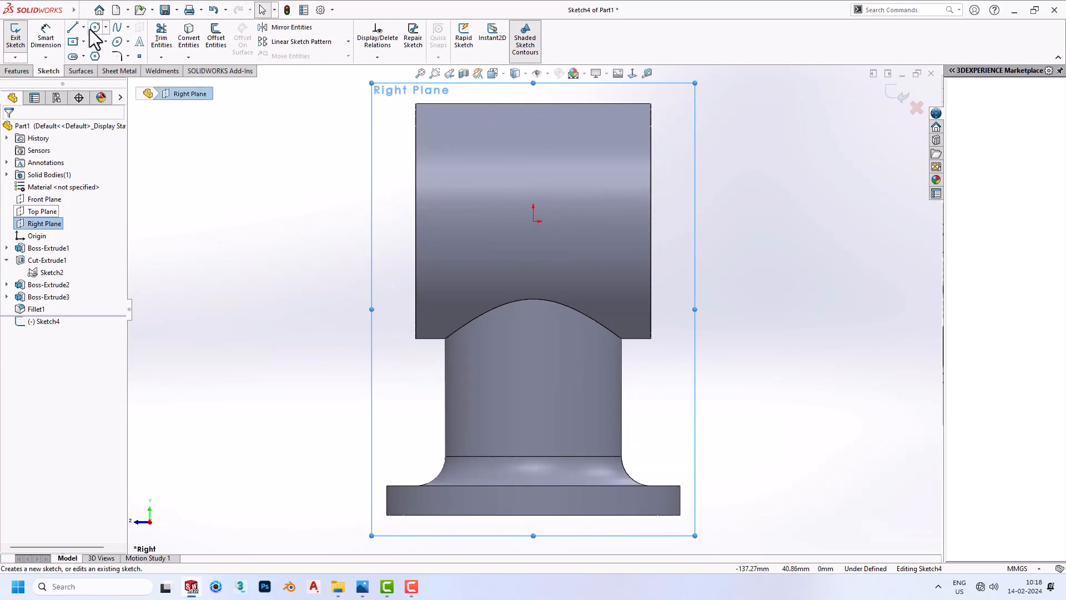
pyautogui.click(95, 27)
pyautogui.click(533, 220)
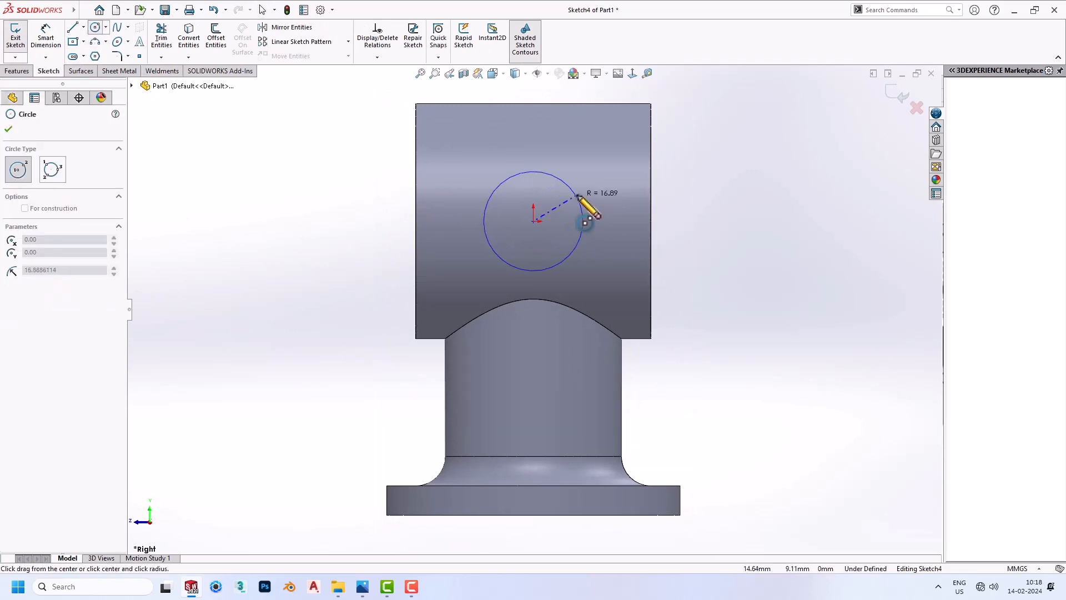
pyautogui.click(581, 195)
pyautogui.press('d')
pyautogui.click(587, 209)
pyautogui.click(618, 210)
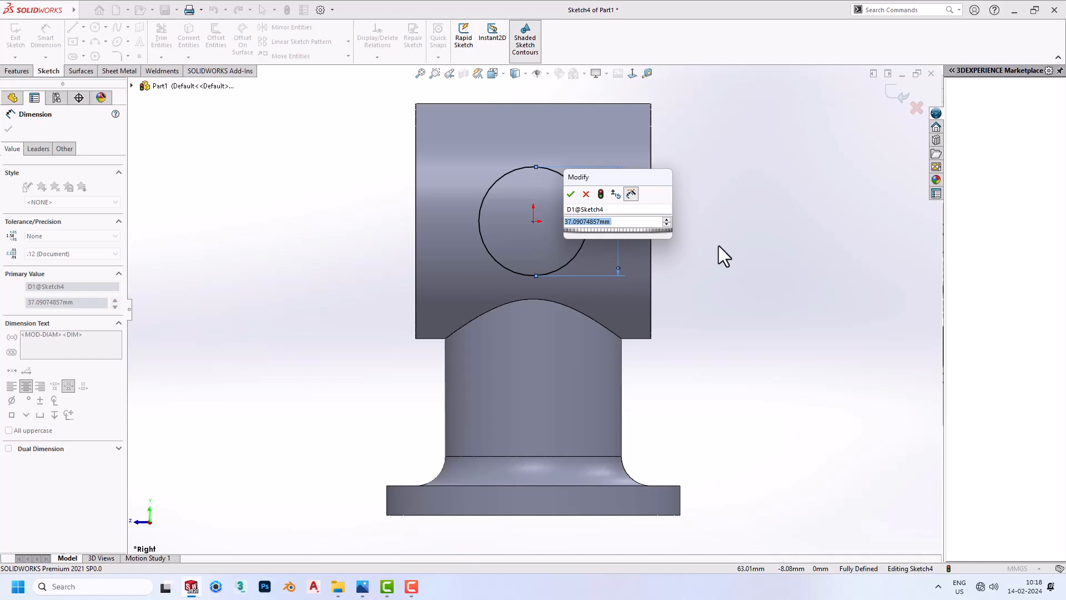
pyautogui.write('50')
pyautogui.press('Return')
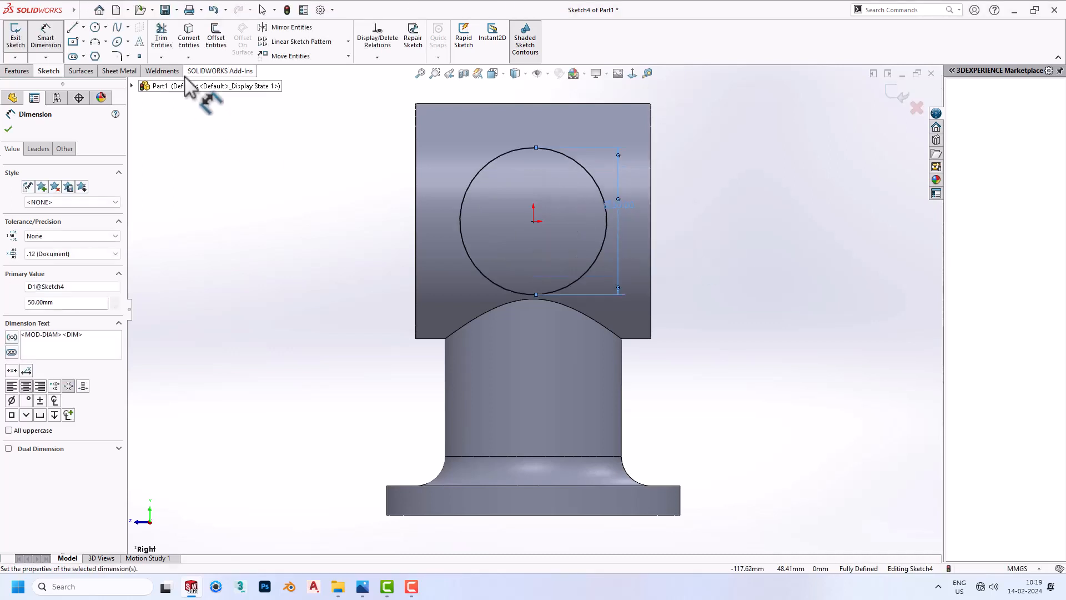
# - Add a concentric circle inside the 50 mm circle and set its diameter to 40 mm
pyautogui.click(95, 27)
pyautogui.click(533, 221)
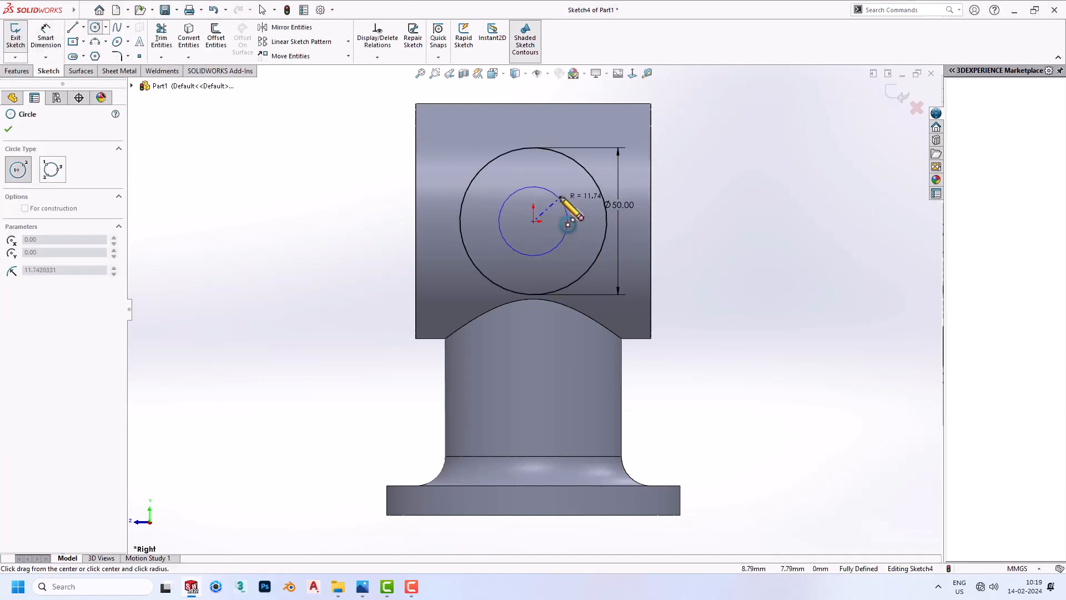
pyautogui.click(572, 210)
pyautogui.moveTo(614, 226); pyautogui.dragTo(572, 187, button='right')
pyautogui.click(573, 214)
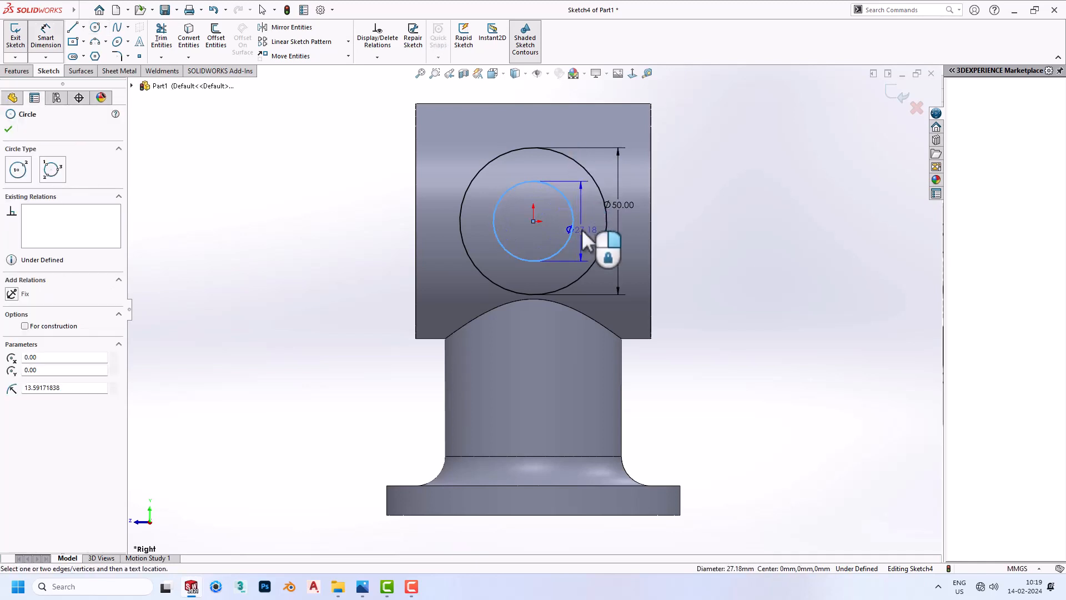
pyautogui.click(581, 229)
pyautogui.write('40')
pyautogui.press('Return')
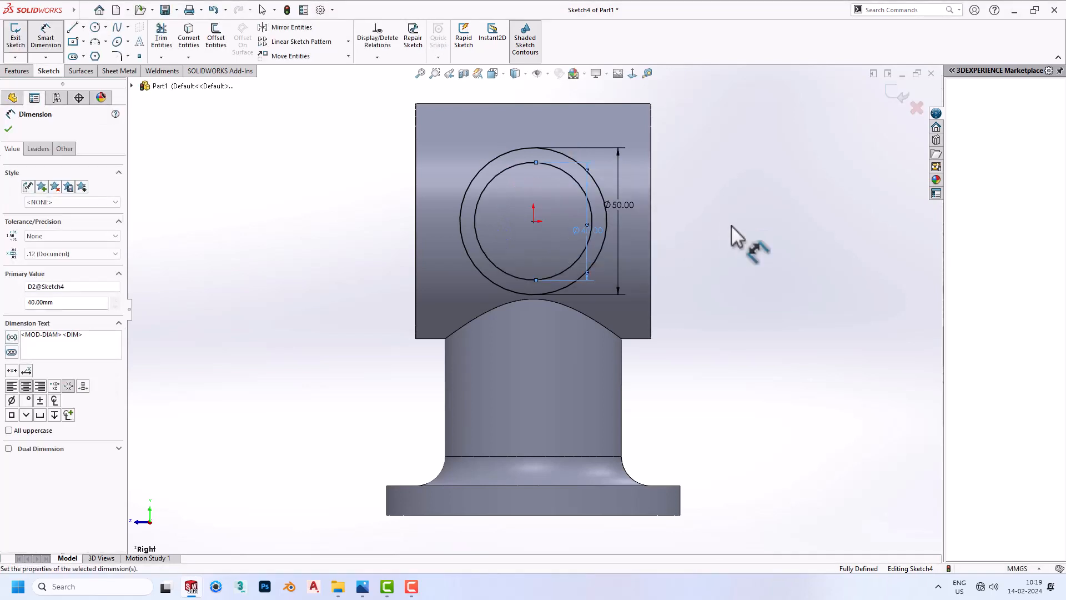
pyautogui.press('Escape')
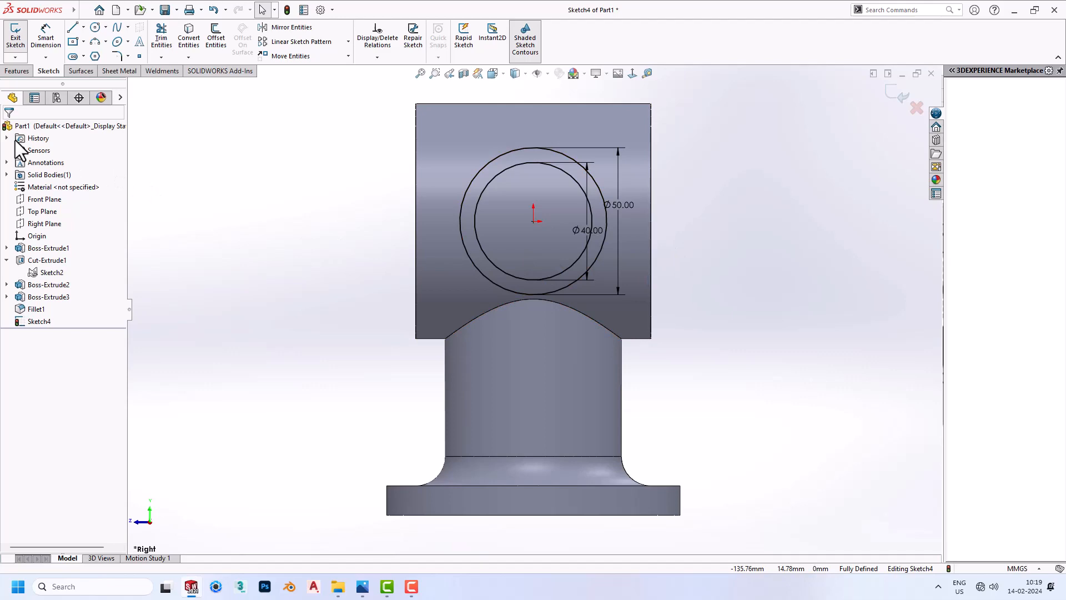
# - Cut-extrude only the inner 40 mm circle region through the central tube, Blind 126 mm in one direction and 120 mm in the other
pyautogui.click(16, 71)
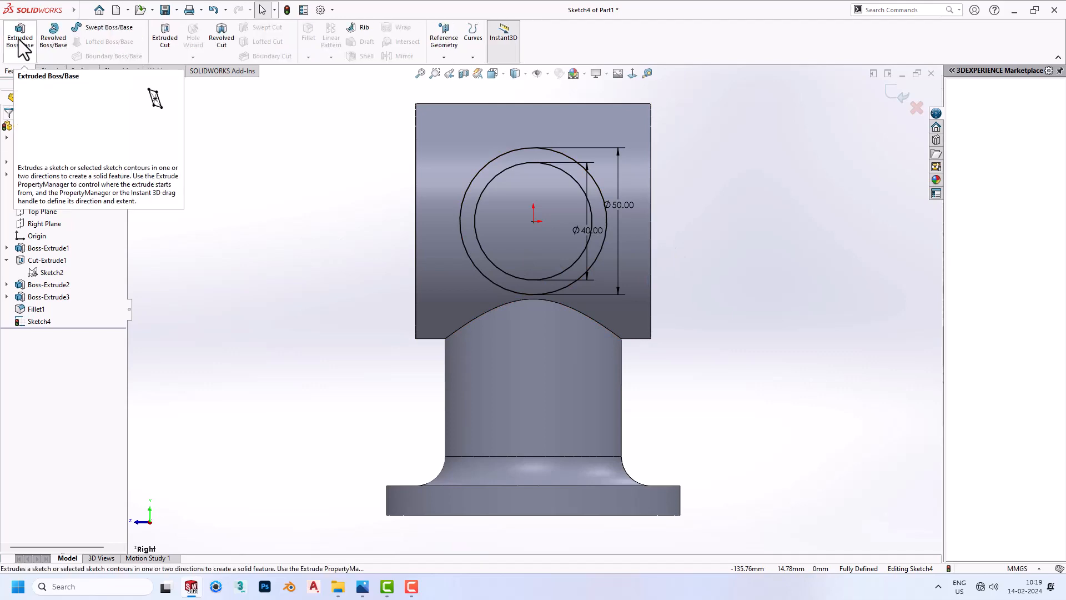
pyautogui.click(165, 36)
pyautogui.moveTo(469, 220); pyautogui.dragTo(215, 219, button='middle')
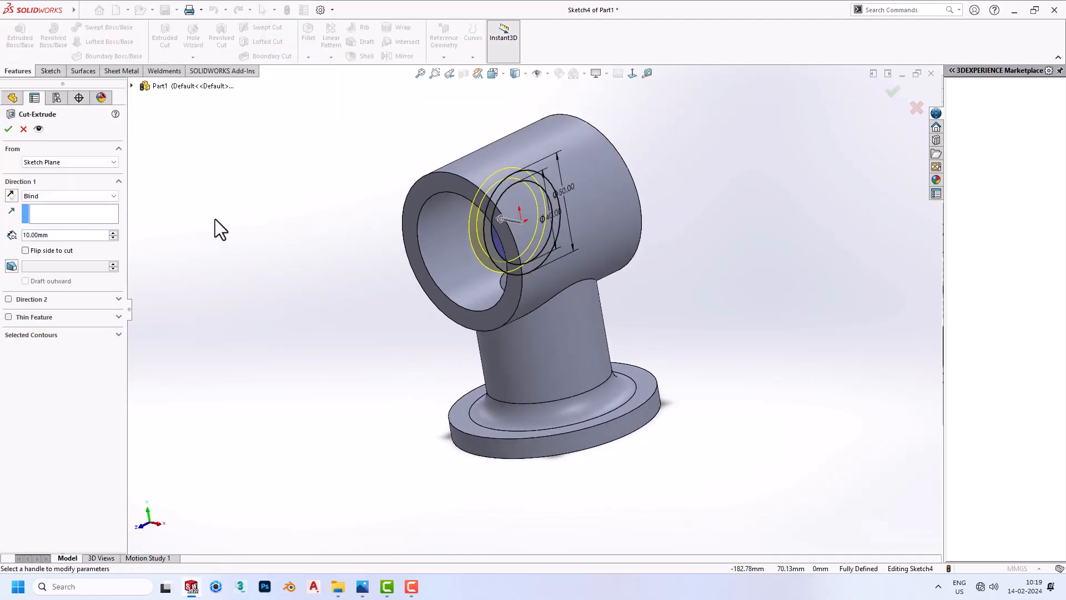
pyautogui.click(47, 334)
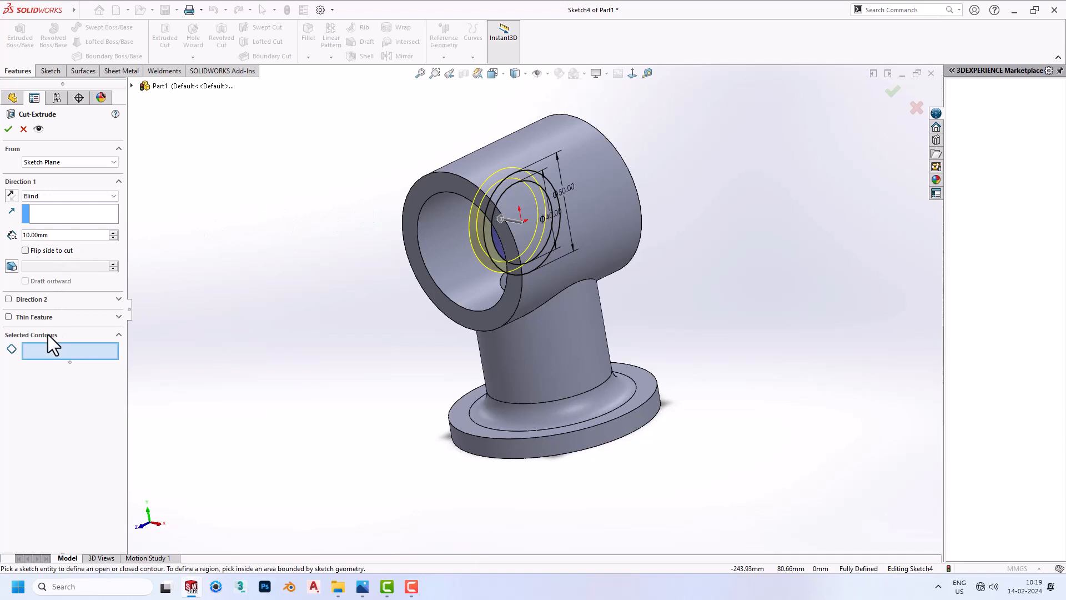
pyautogui.click(522, 221)
pyautogui.moveTo(498, 221); pyautogui.dragTo(357, 207)
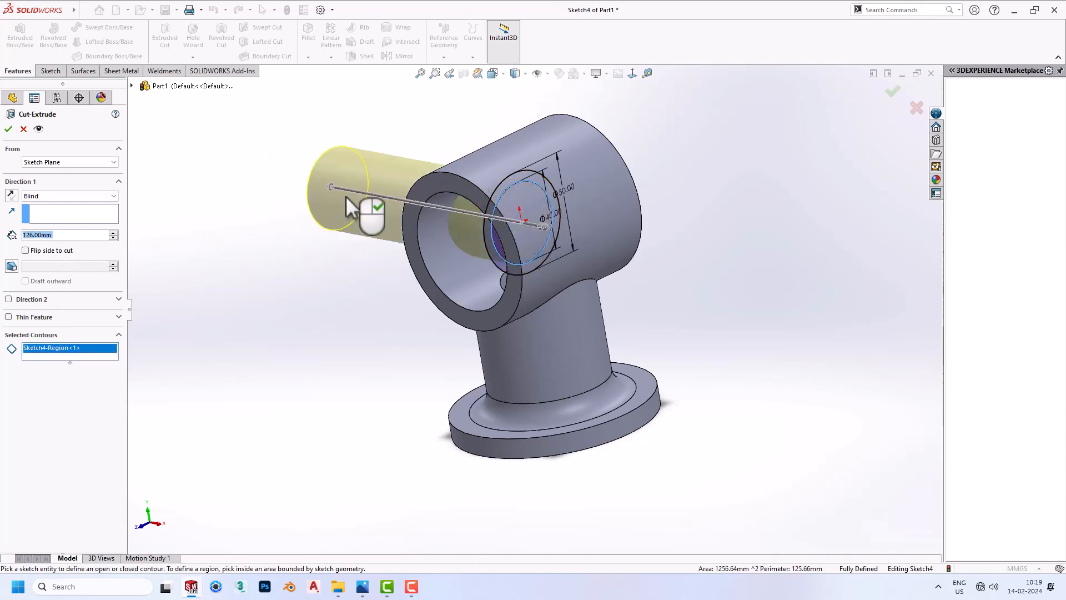
pyautogui.moveTo(550, 228); pyautogui.dragTo(695, 265)
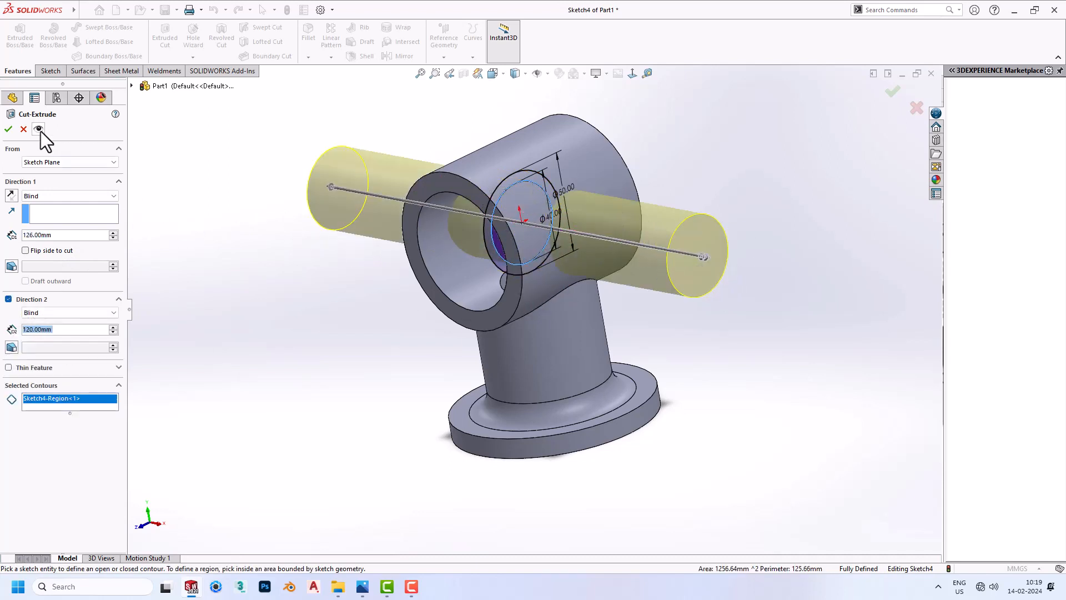
pyautogui.click(8, 129)
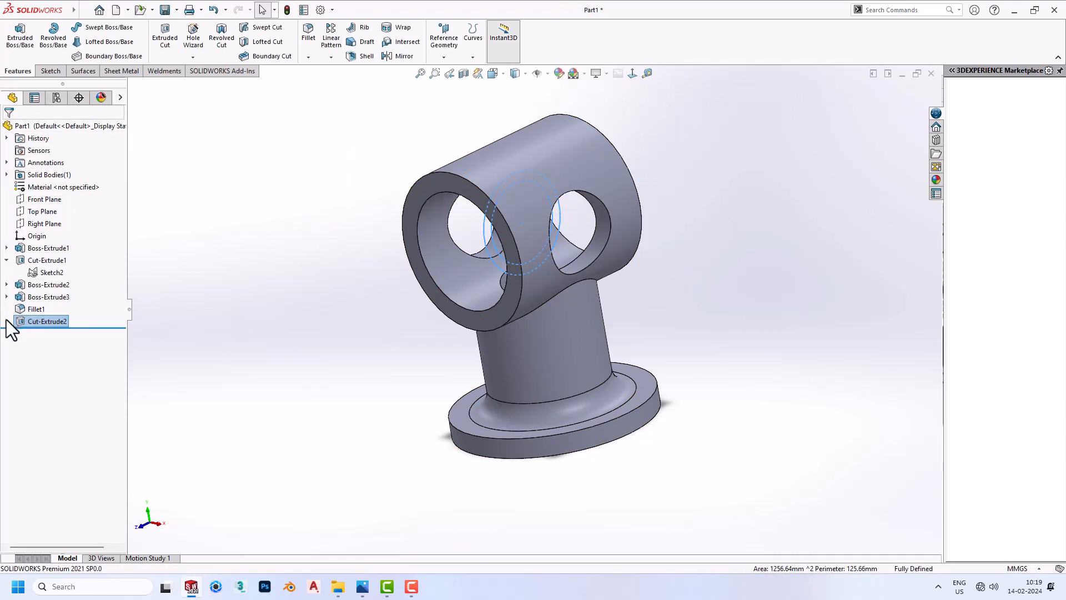
# - Start a boss extrusion from the two-circle side sketch, reversed, beginning at a 100 mm offset on the reversed side of the sketch plane
pyautogui.click(7, 321)
pyautogui.click(50, 334)
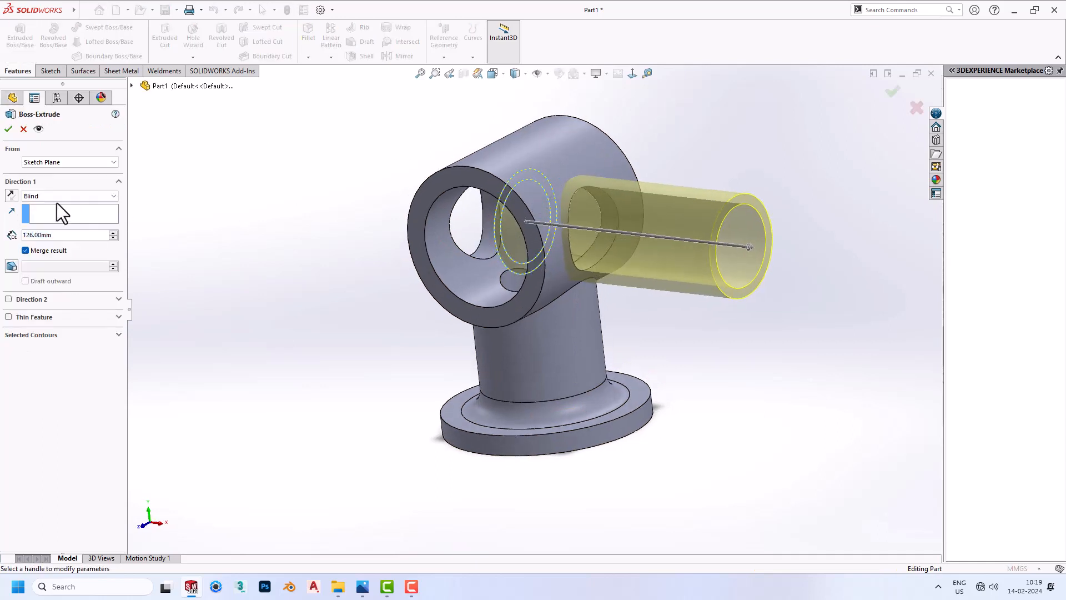
pyautogui.click(11, 196)
pyautogui.click(35, 165)
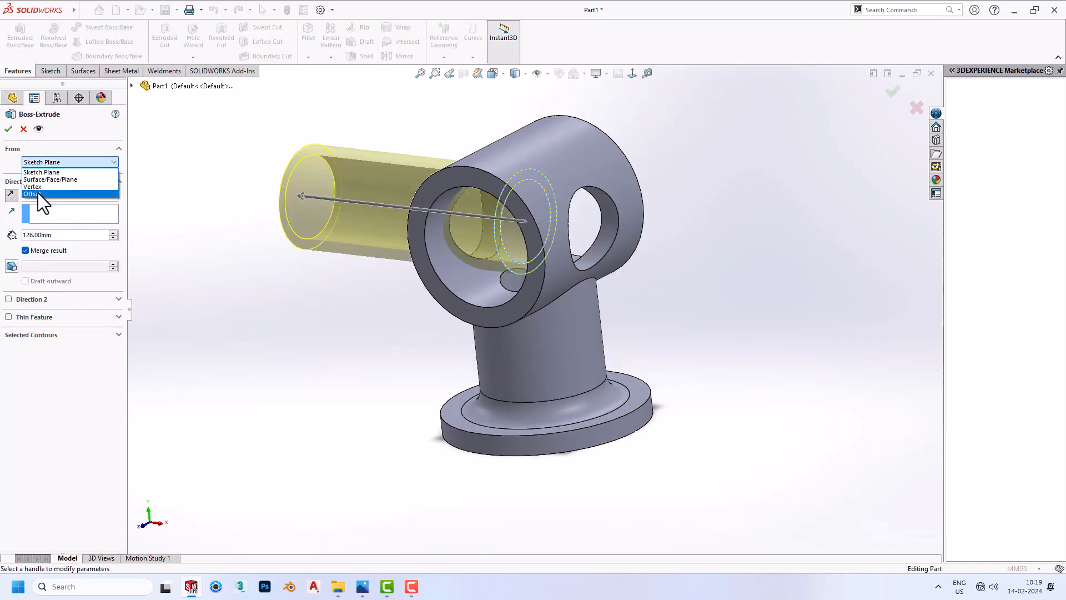
pyautogui.click(38, 191)
pyautogui.doubleClick(43, 179)
pyautogui.write('100')
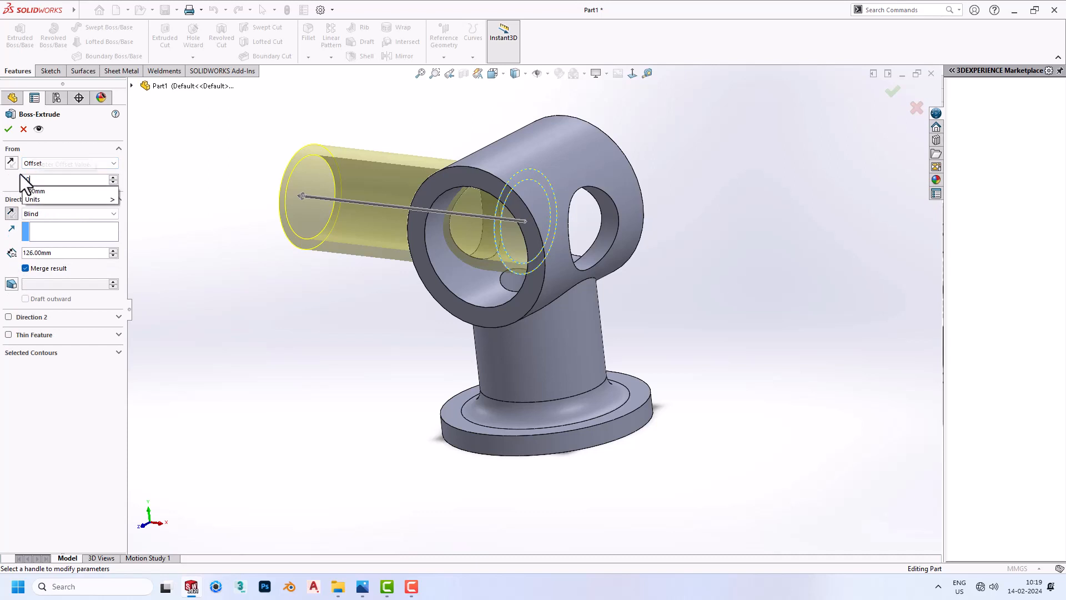
pyautogui.press('Return')
pyautogui.click(11, 162)
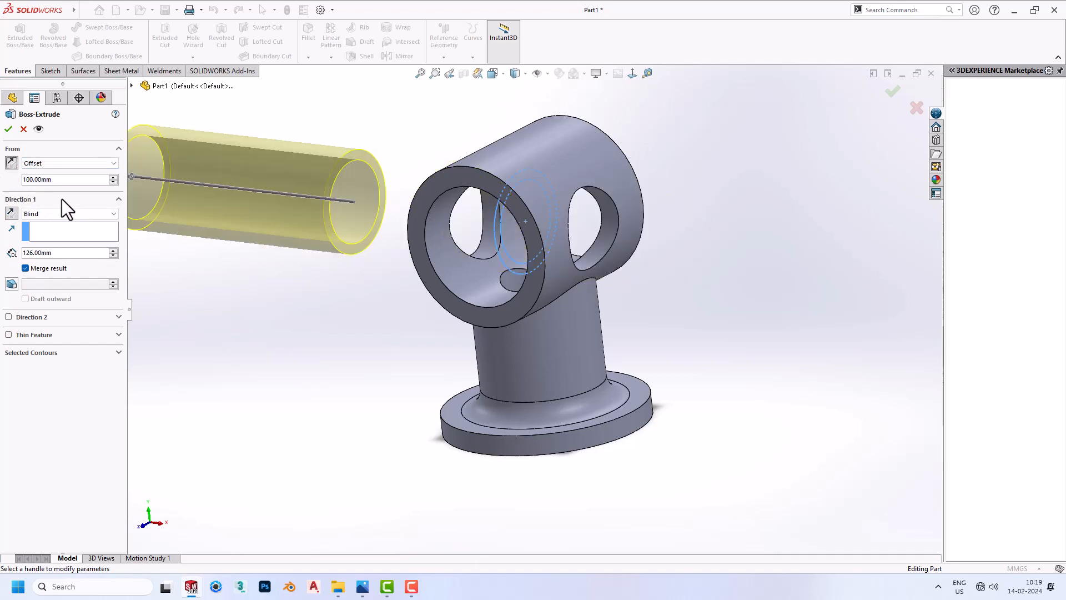
# - End the side branch extrusion Up To Surface at the central tube's outer cylindrical face, with the result merged
pyautogui.click(41, 216)
pyautogui.click(59, 253)
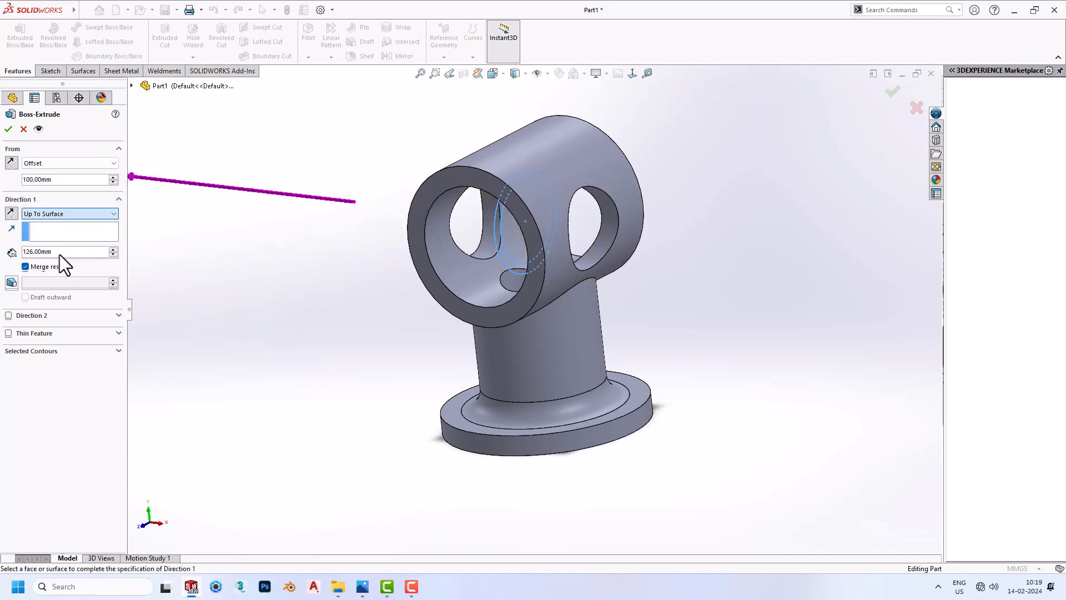
pyautogui.moveTo(268, 274); pyautogui.dragTo(394, 262, button='middle')
pyautogui.click(464, 166)
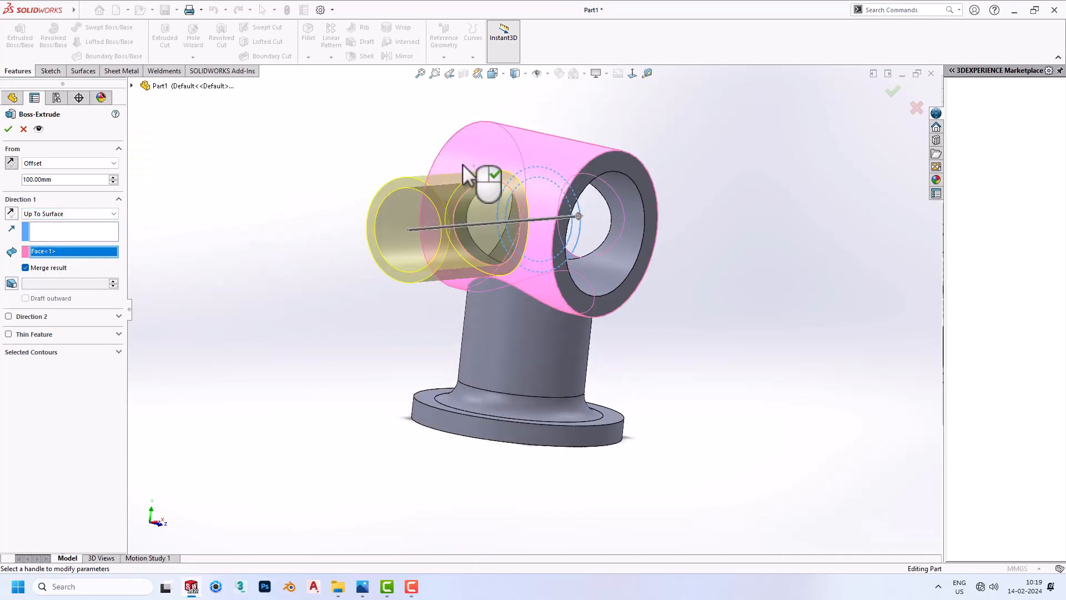
pyautogui.click(8, 130)
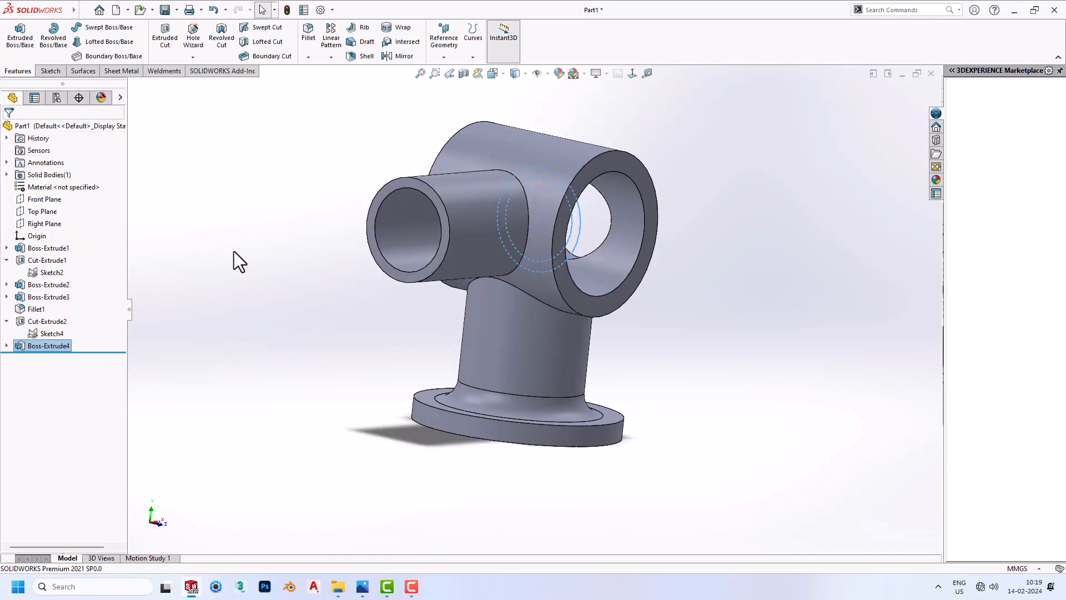
# - Start a sketch on the side branch's annular end face and draw a circle centred on the origin, about 67.6 mm in diameter
pyautogui.moveTo(274, 245); pyautogui.dragTo(242, 276, button='middle')
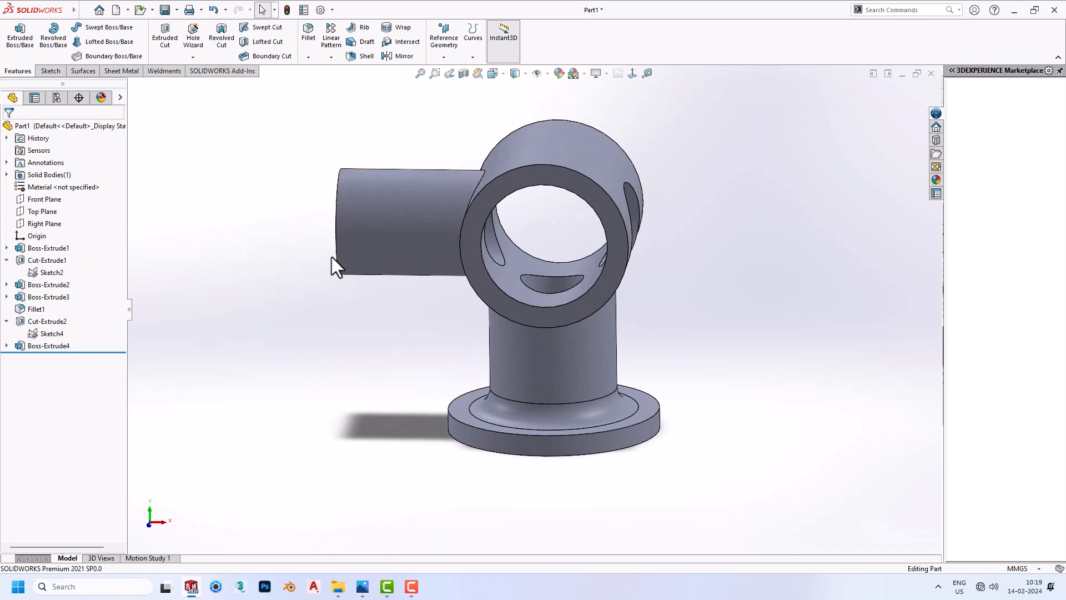
pyautogui.moveTo(336, 267); pyautogui.dragTo(357, 245, button='middle')
pyautogui.scroll(-5, 387, 210)
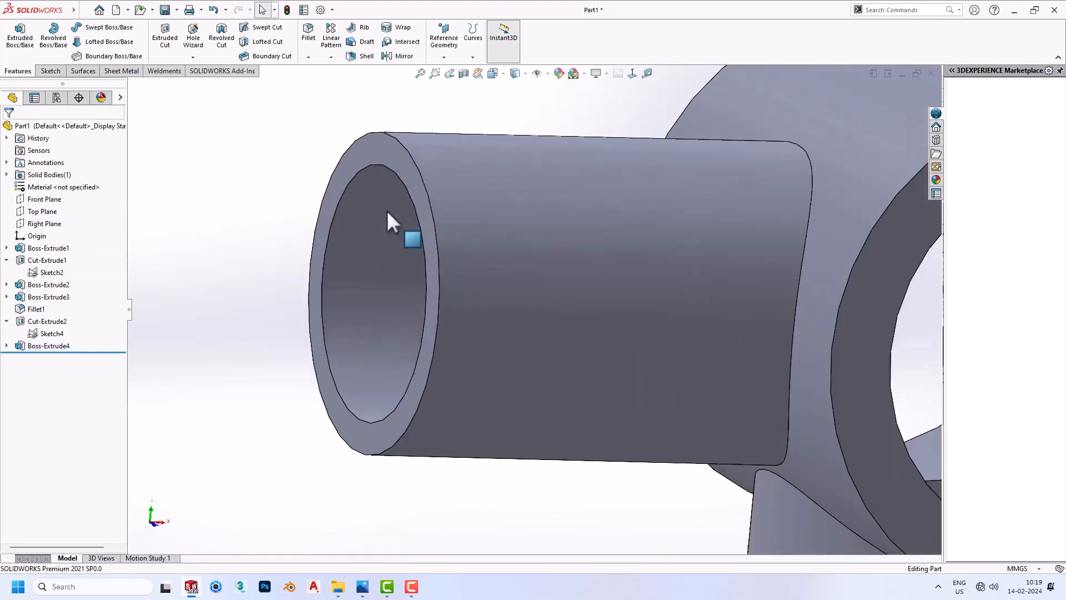
pyautogui.click(374, 156)
pyautogui.click(424, 121)
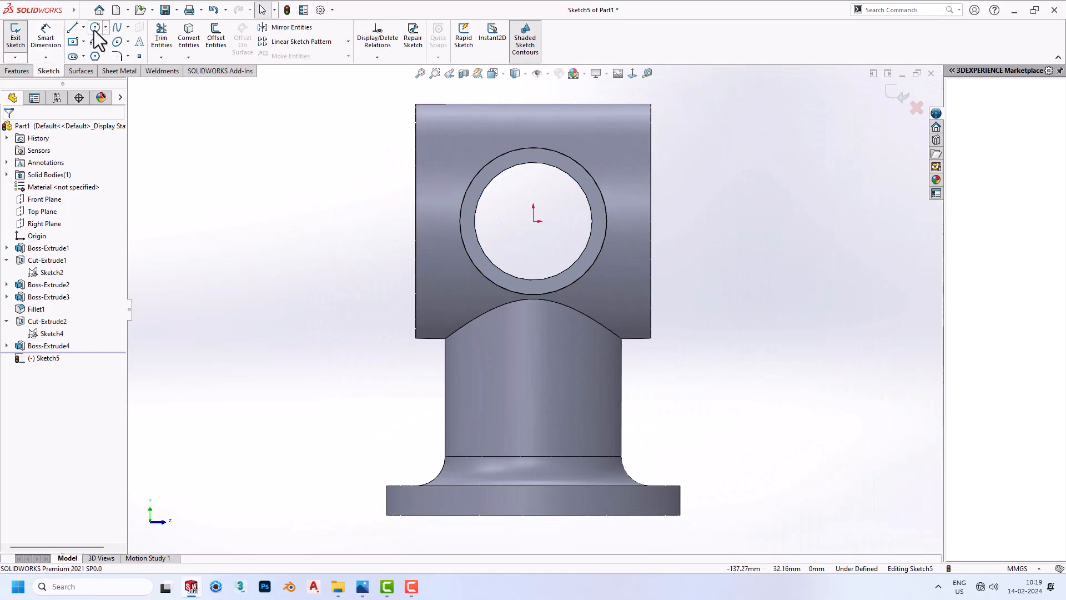
pyautogui.click(94, 29)
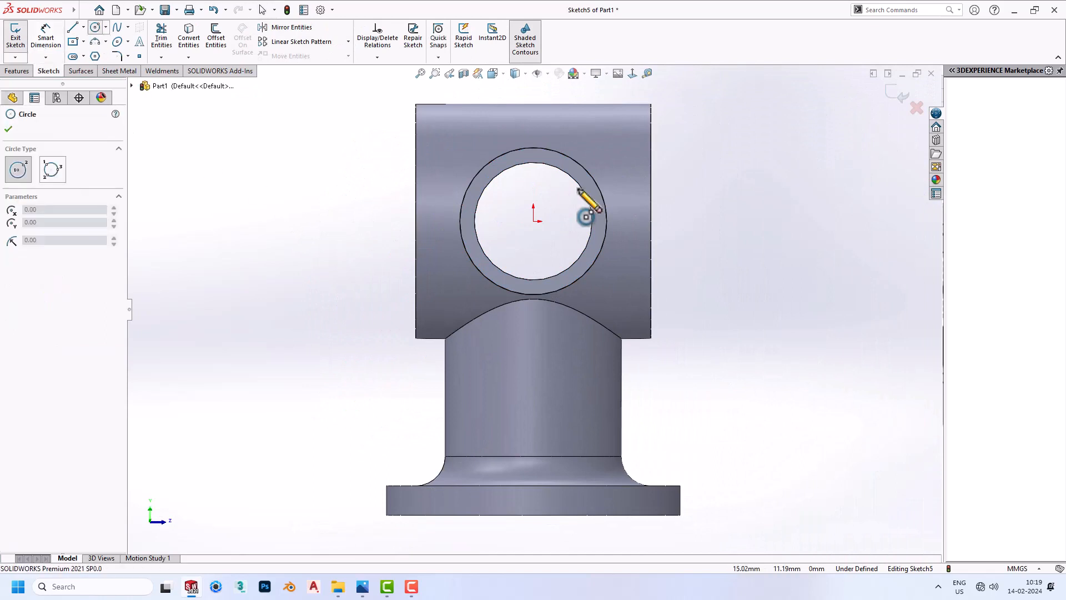
pyautogui.click(533, 222)
pyautogui.click(627, 265)
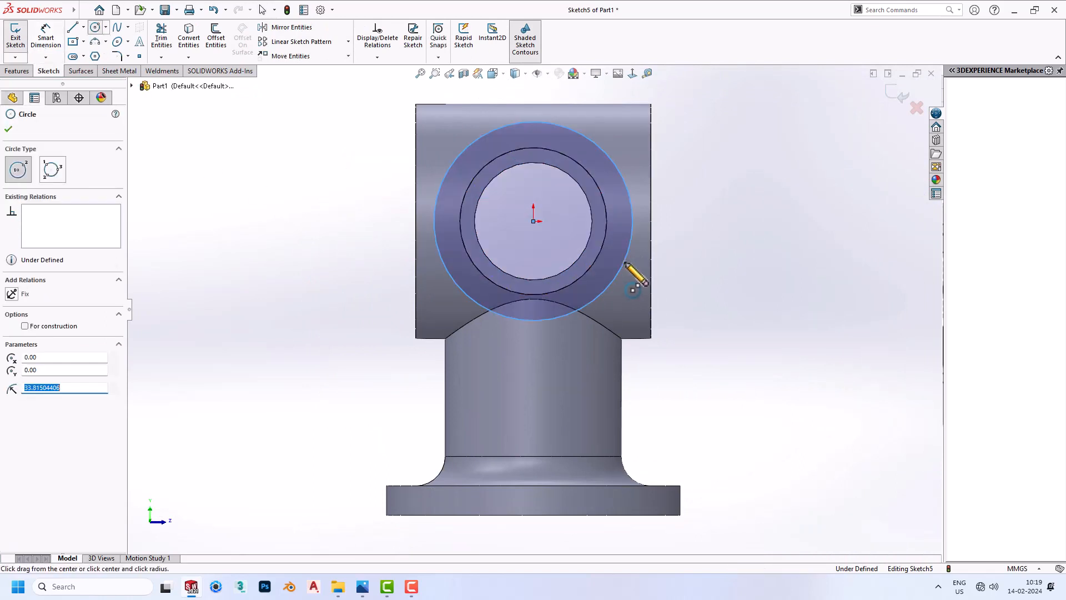
# - Check the collar size in the reference drawing and set the end-face circle's diameter to 60 mm
pyautogui.click(362, 586)
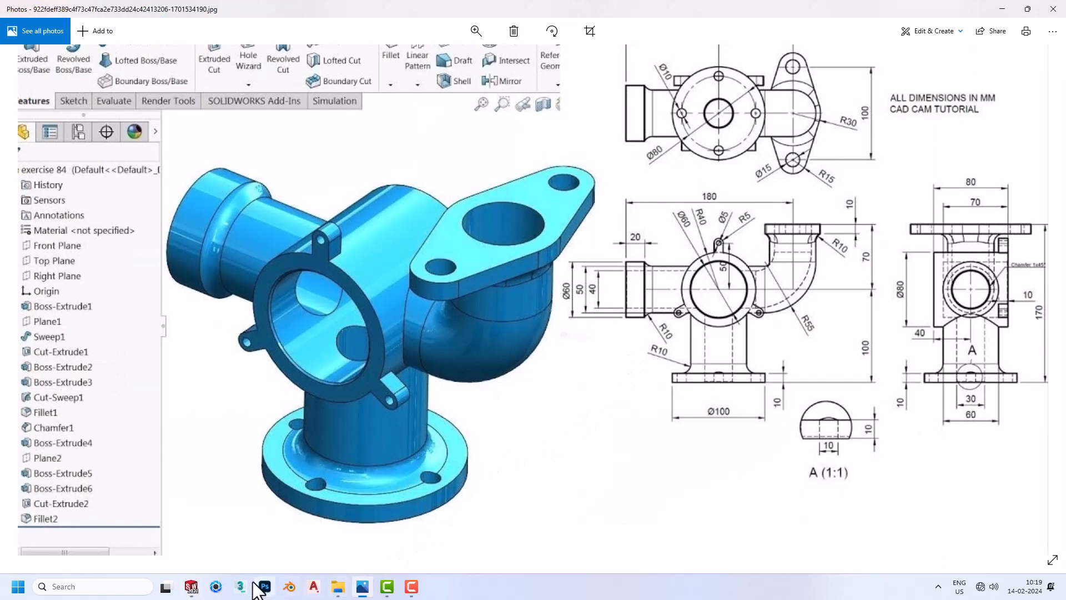
pyautogui.click(192, 587)
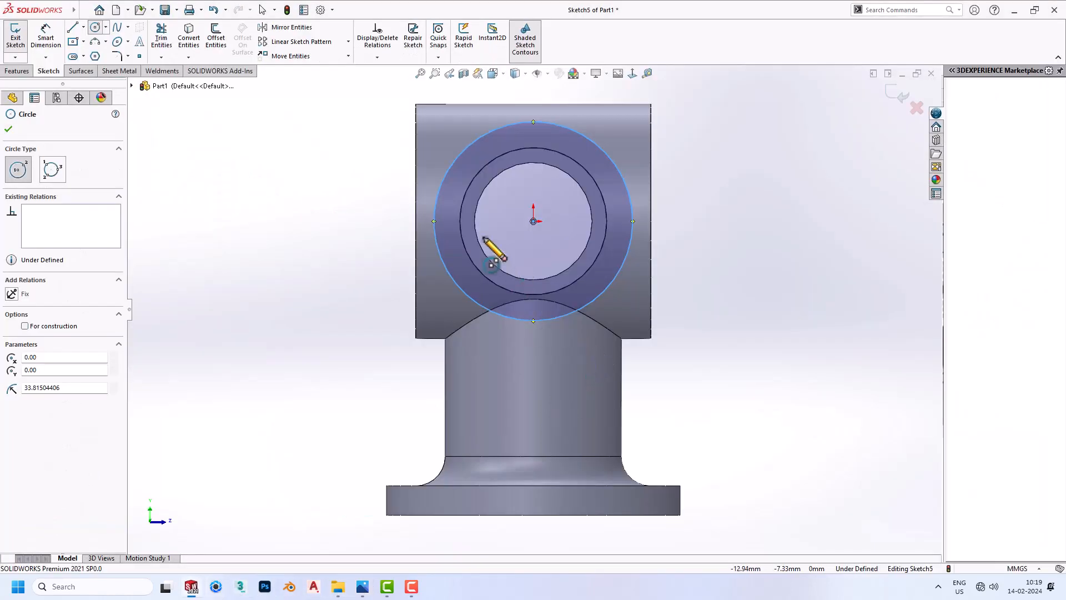
pyautogui.press('d')
pyautogui.click(638, 259)
pyautogui.click(689, 220)
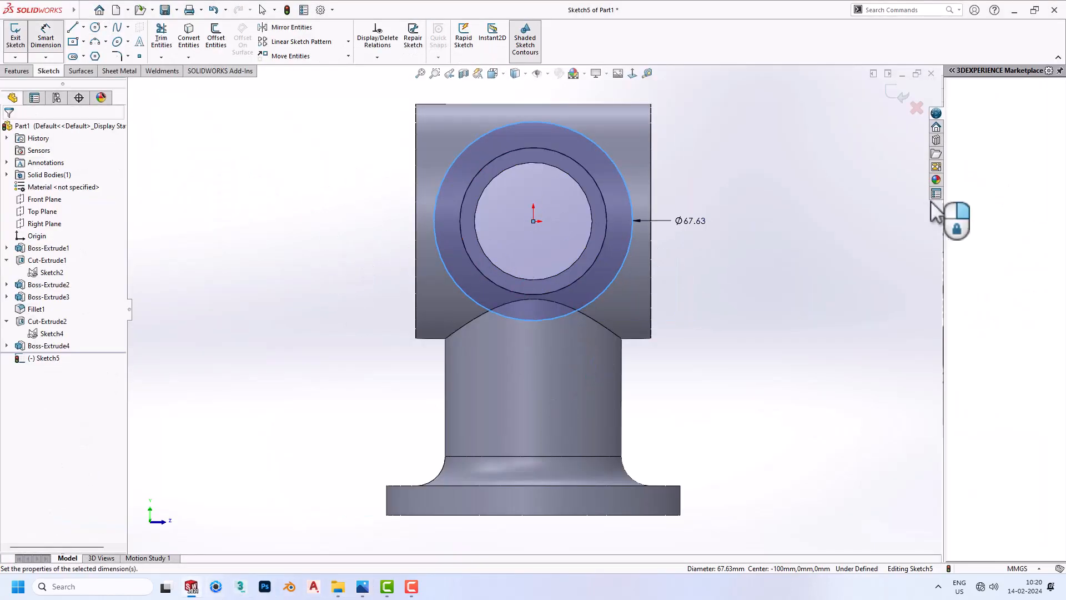
pyautogui.write('60')
pyautogui.press('Return')
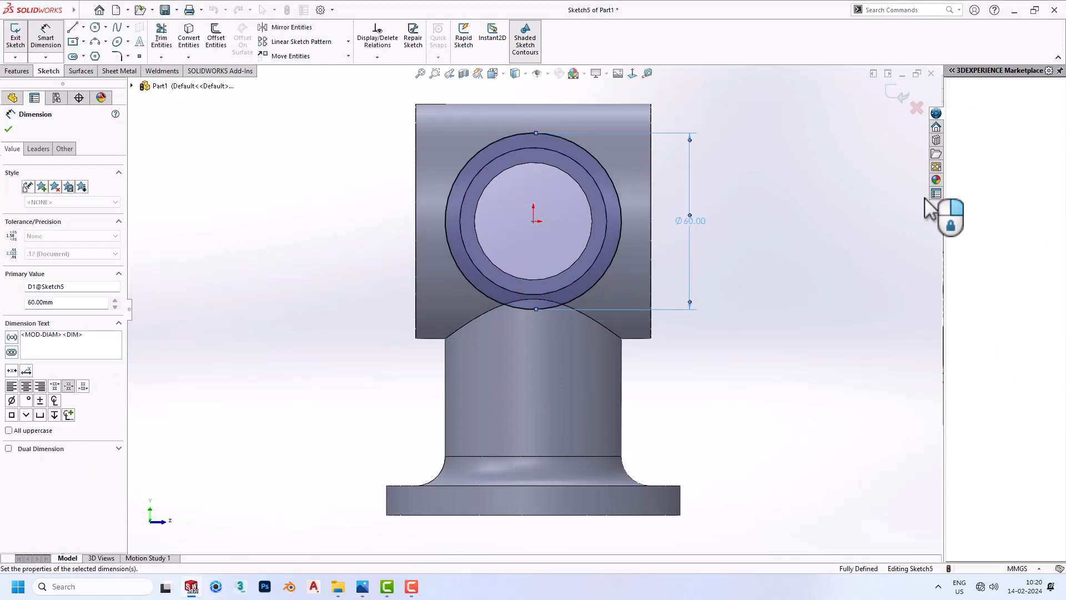
pyautogui.press('Escape')
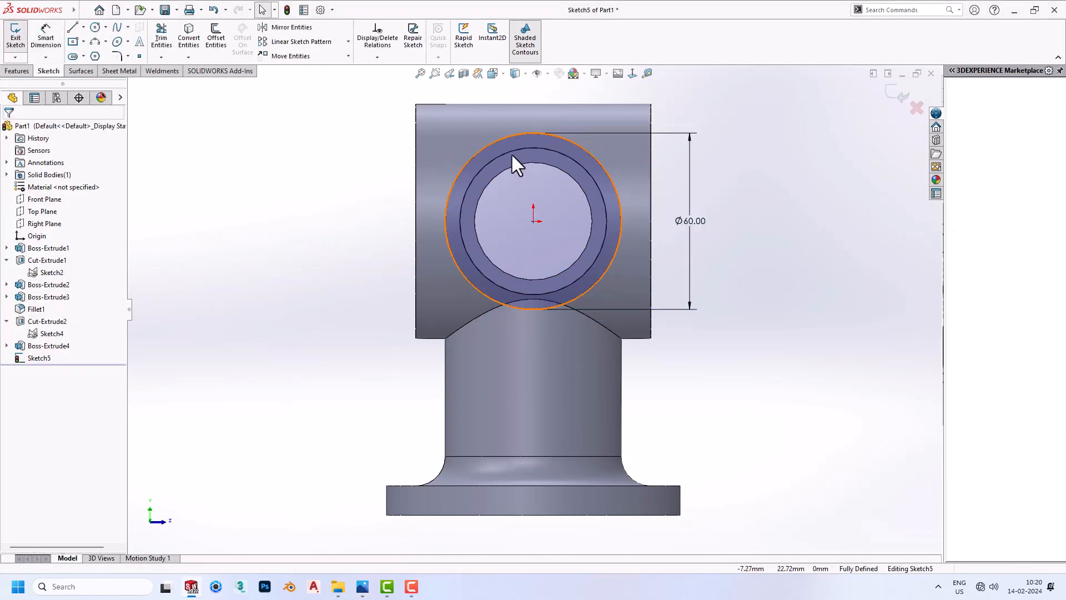
# - Convert the side branch's outer circular edge into the sketch and extrude the collar ring Blind 20 mm, reversed toward the tube and merged
pyautogui.click(511, 152)
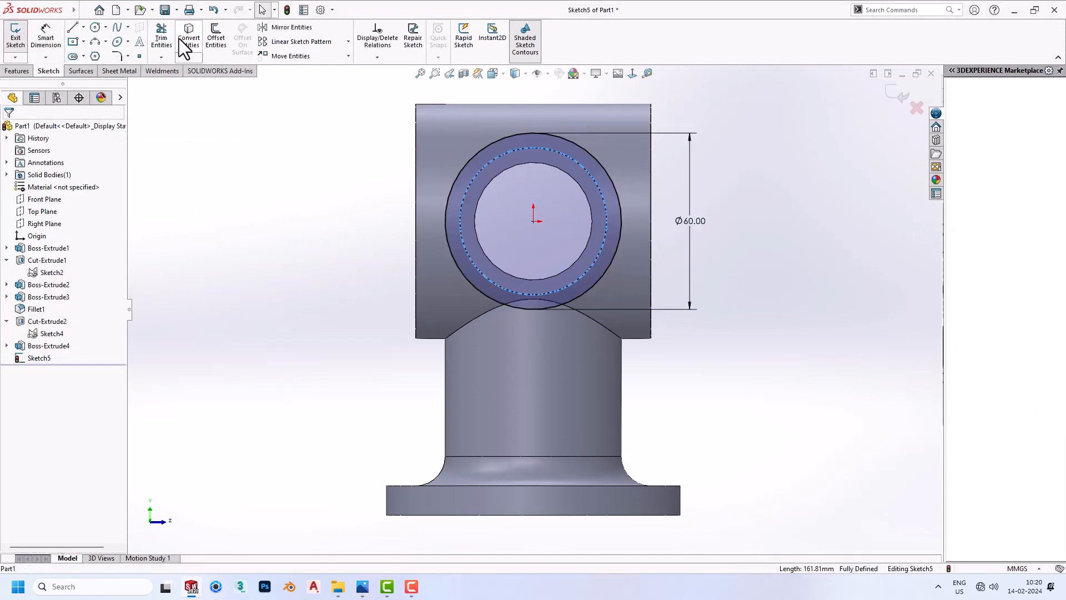
pyautogui.click(141, 135)
pyautogui.click(15, 71)
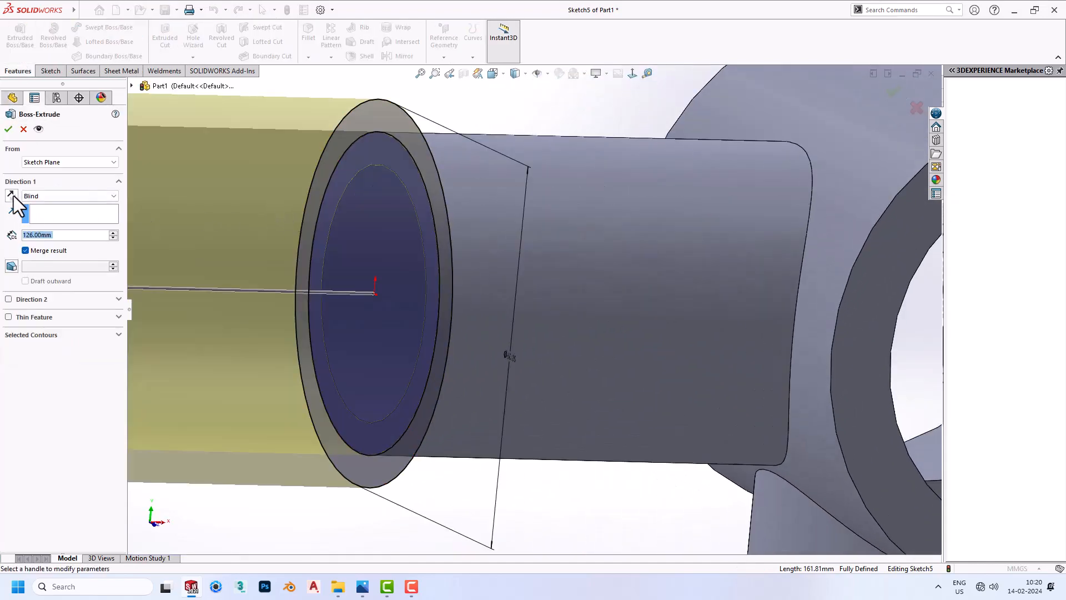
pyautogui.click(12, 196)
pyautogui.doubleClick(45, 235)
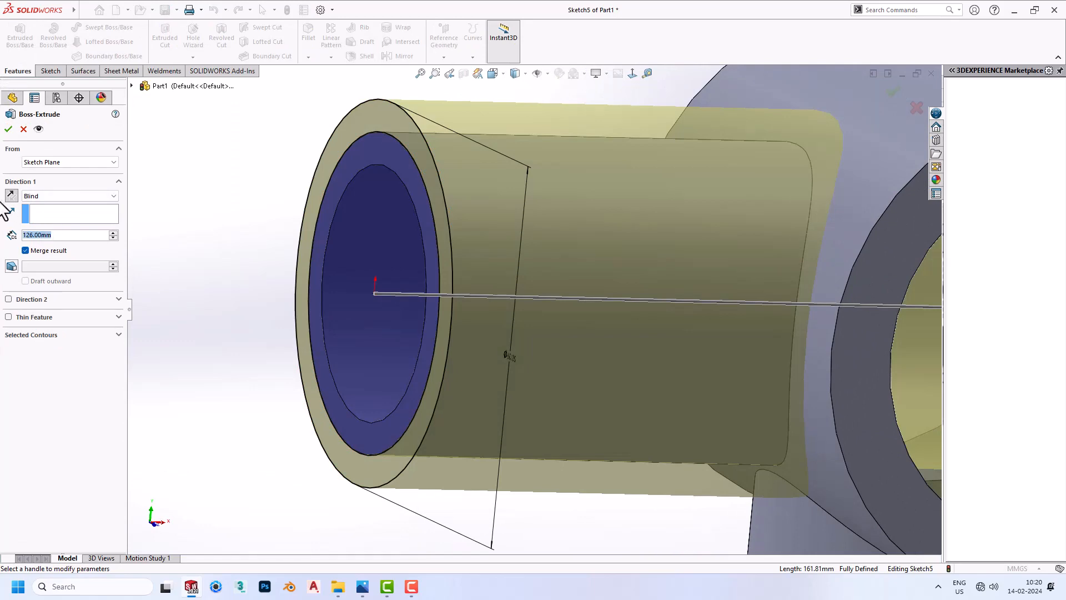
pyautogui.write('20')
pyautogui.press('Return')
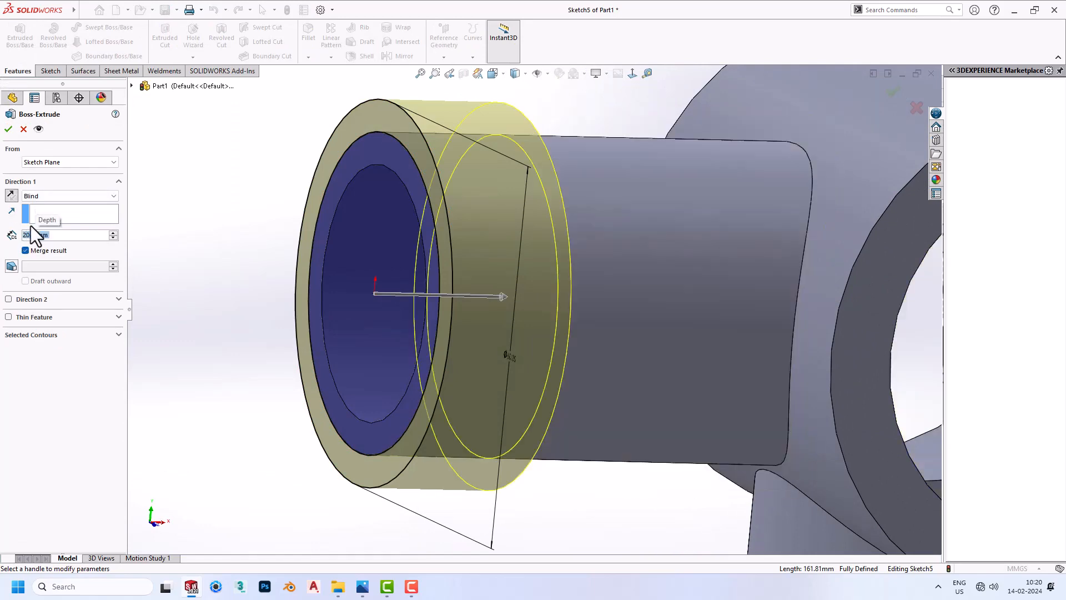
pyautogui.click(8, 129)
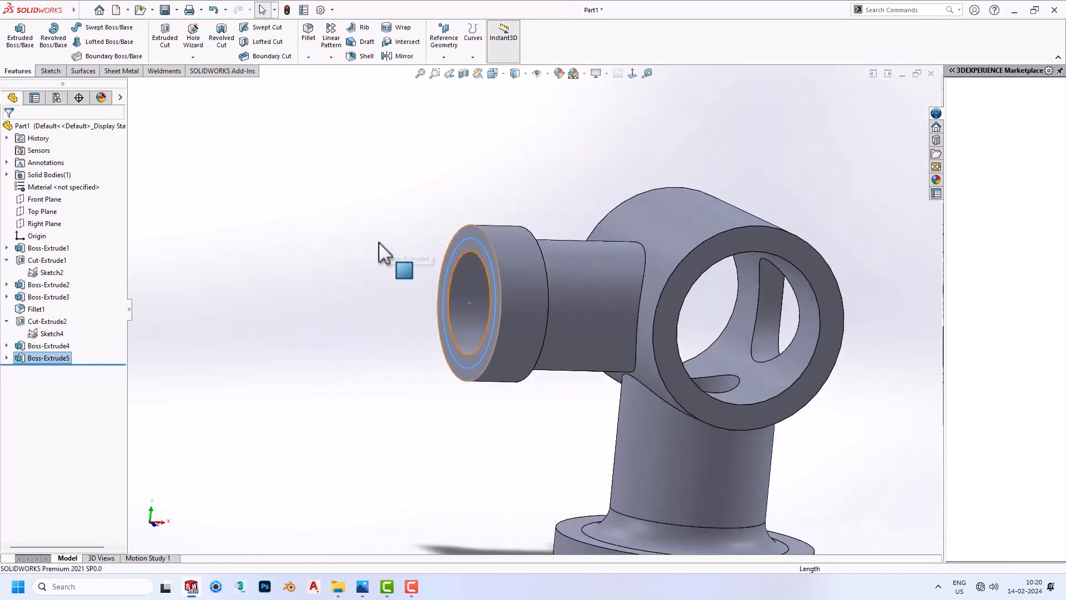
# - Check the reference drawing and fillet the circular edge where the side branch meets the collar's inner face with a 10 mm radius
pyautogui.moveTo(379, 242); pyautogui.dragTo(322, 239, button='middle')
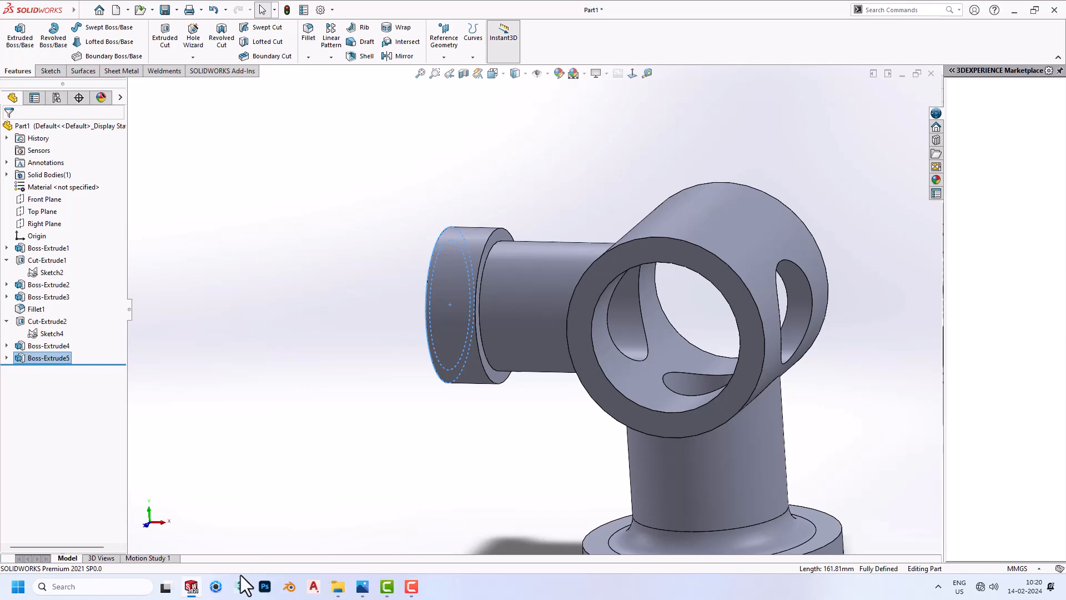
pyautogui.click(362, 587)
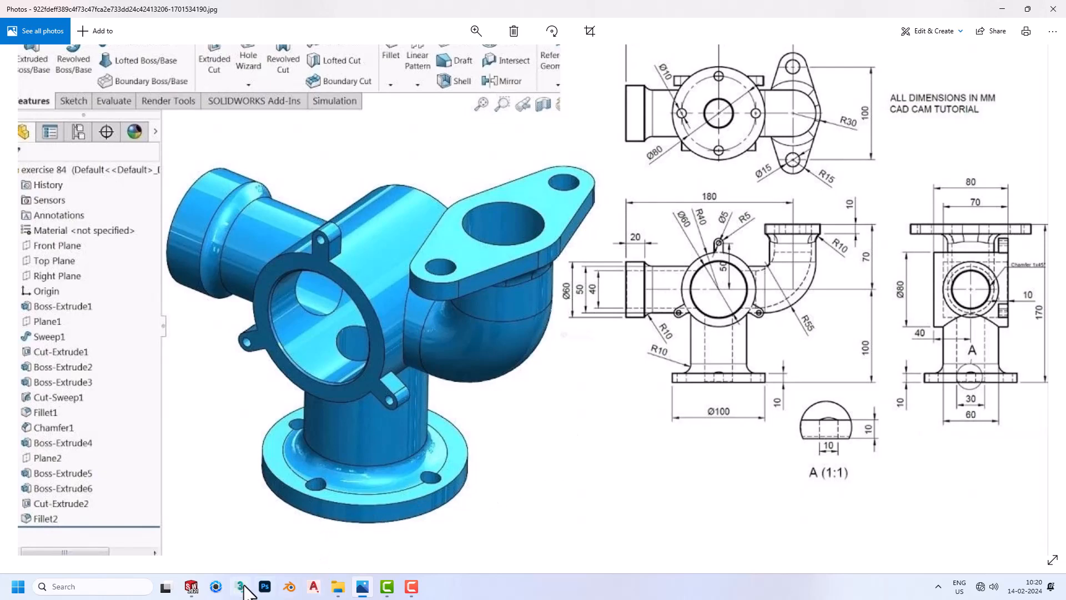
pyautogui.click(192, 586)
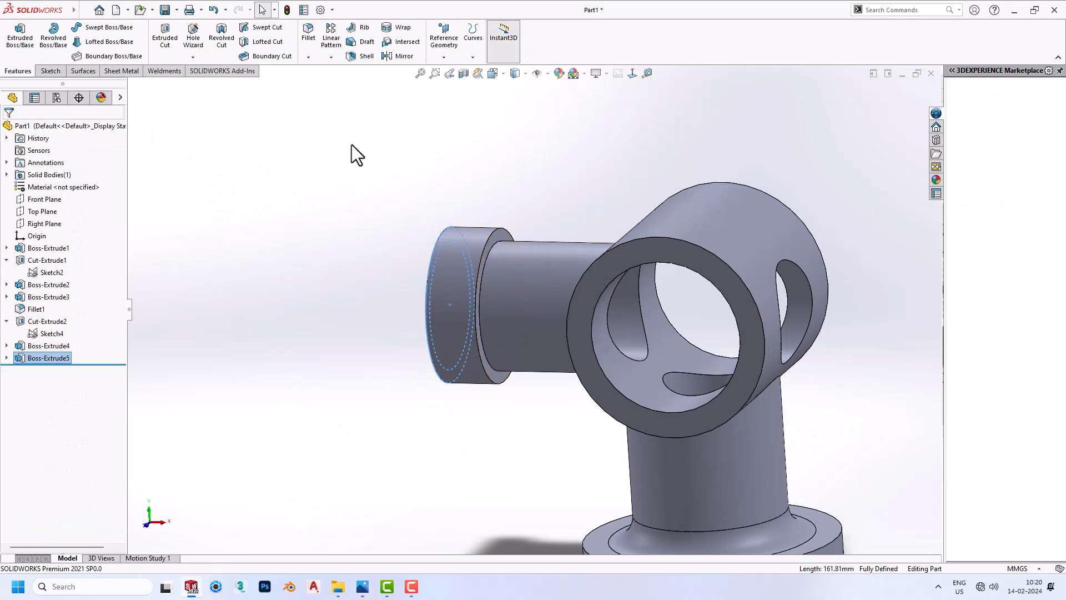
pyautogui.click(310, 43)
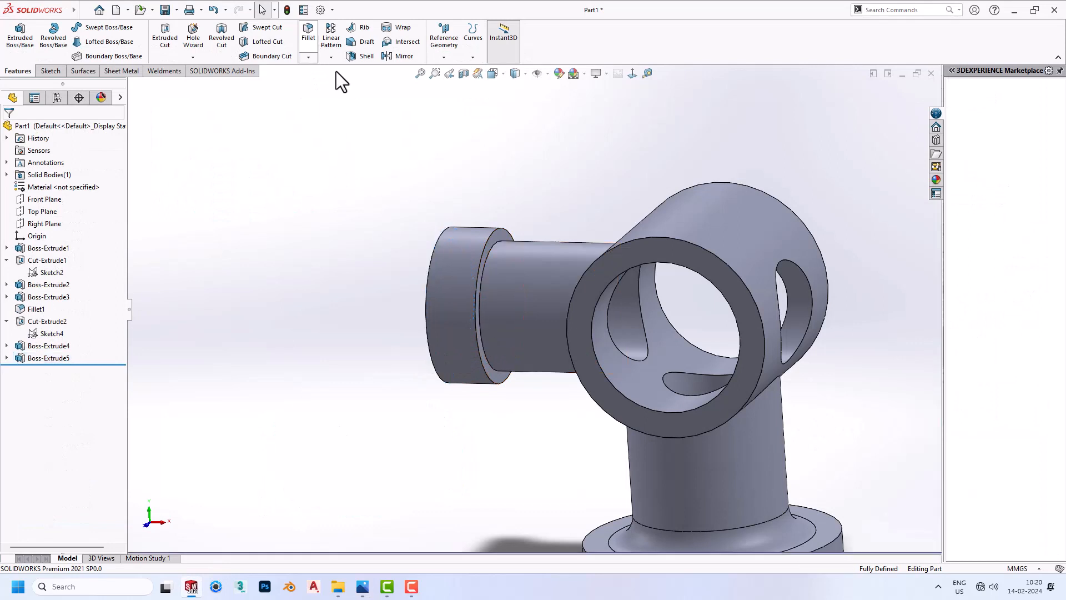
pyautogui.click(484, 266)
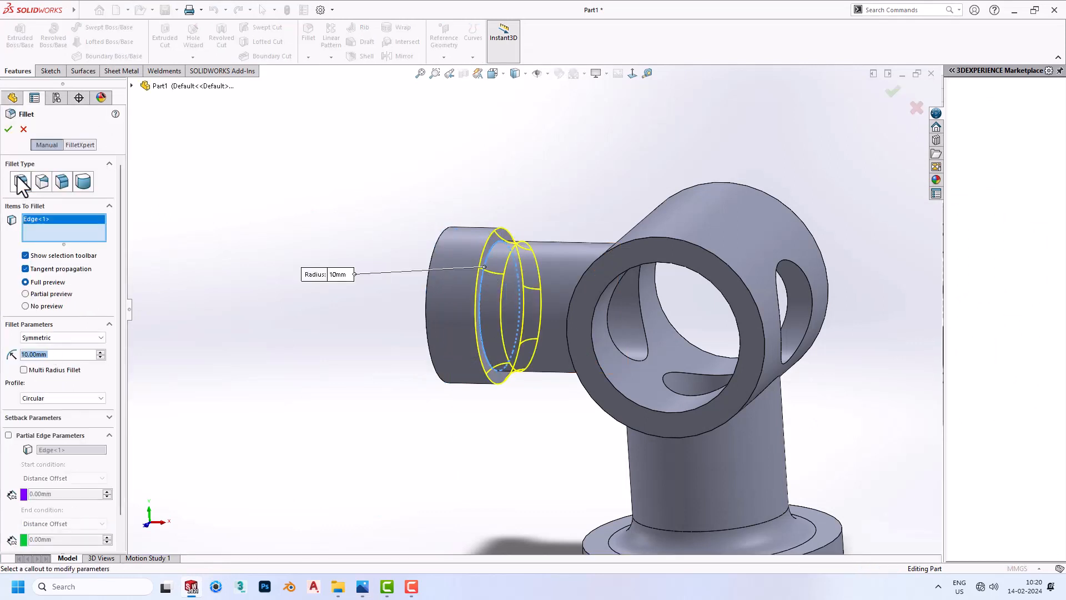
pyautogui.click(9, 130)
# - Start a sketch on the Front Plane and draw a horizontal line from the origin, then a vertical line about 96 mm tall from its end
pyautogui.moveTo(336, 249); pyautogui.dragTo(592, 324, button='middle')
pyautogui.scroll(3, 507, 272)
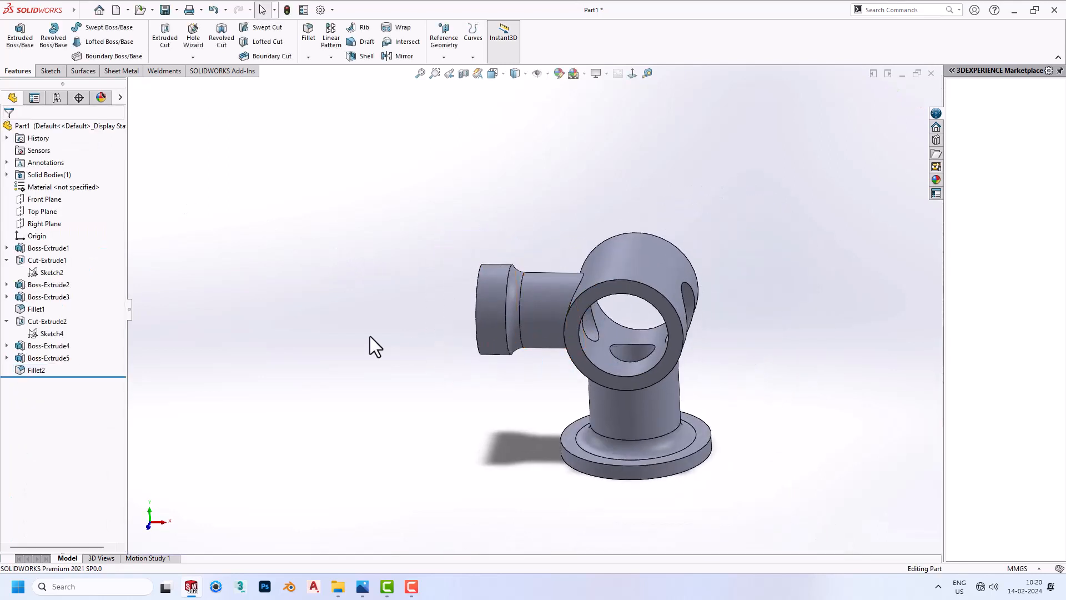
pyautogui.click(53, 199)
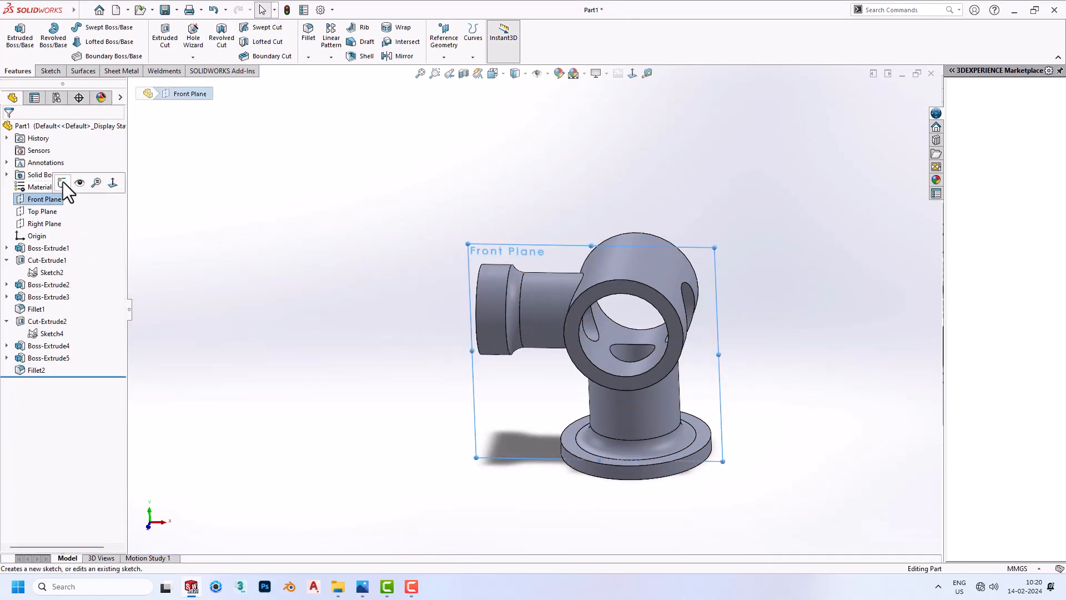
pyautogui.click(62, 182)
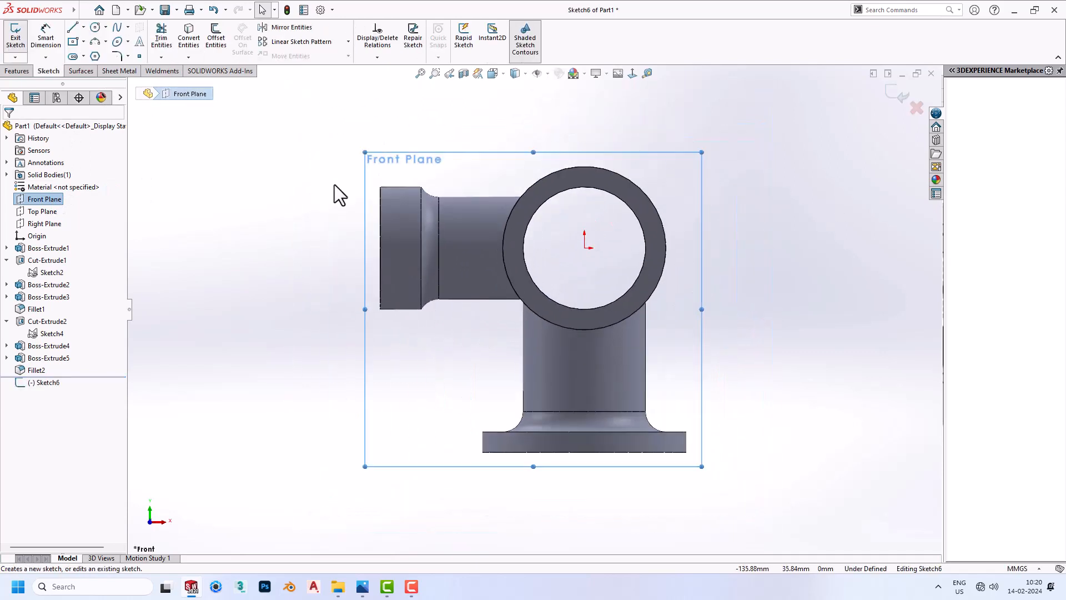
pyautogui.scroll(2, 582, 175)
pyautogui.scroll(-1, 414, 152)
pyautogui.click(72, 27)
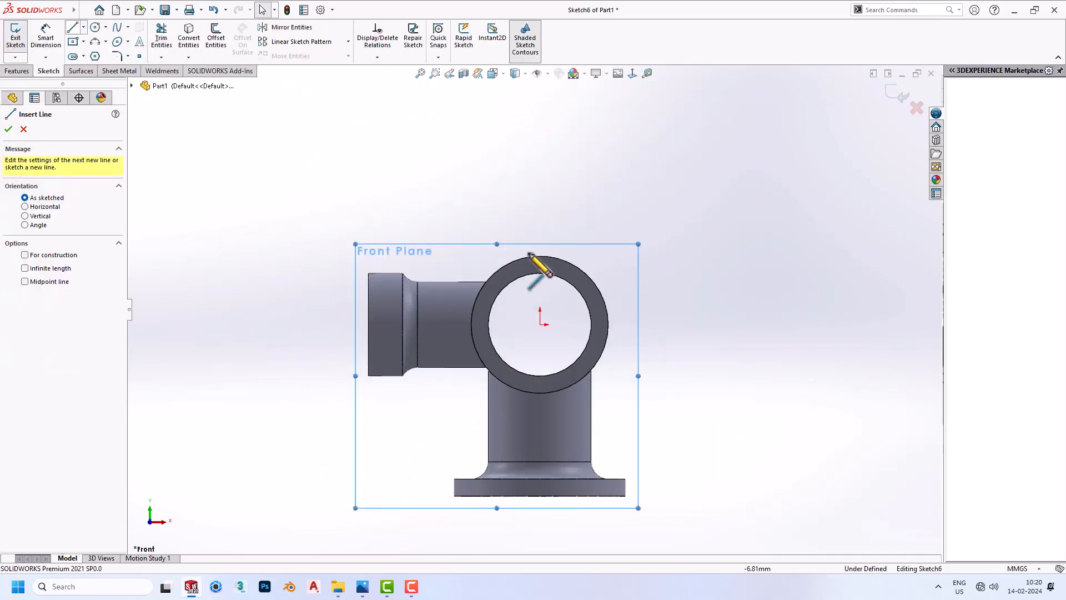
pyautogui.click(540, 325)
pyautogui.click(721, 324)
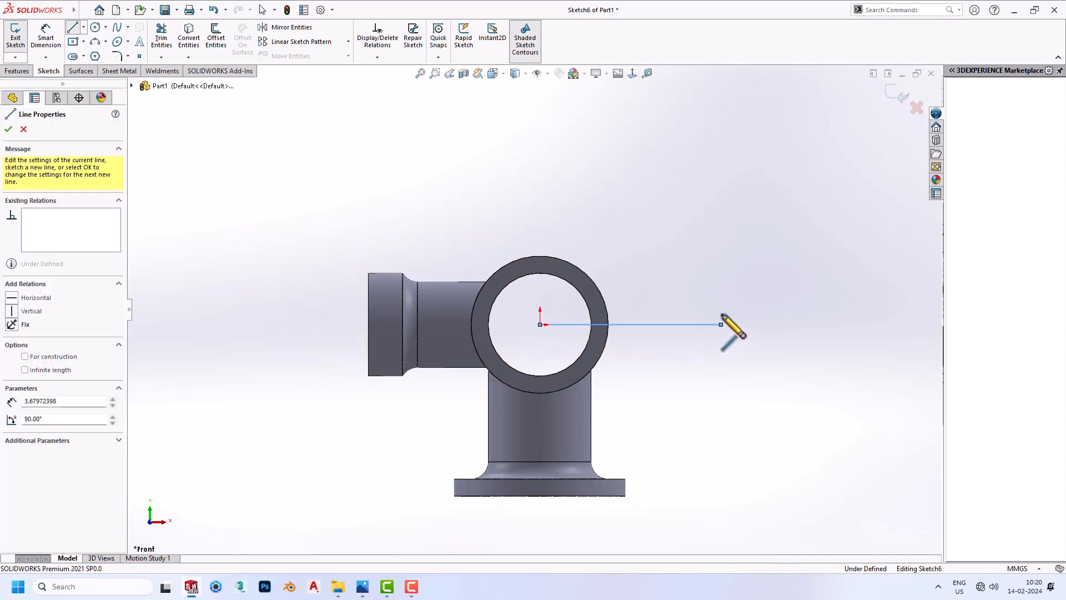
pyautogui.click(721, 161)
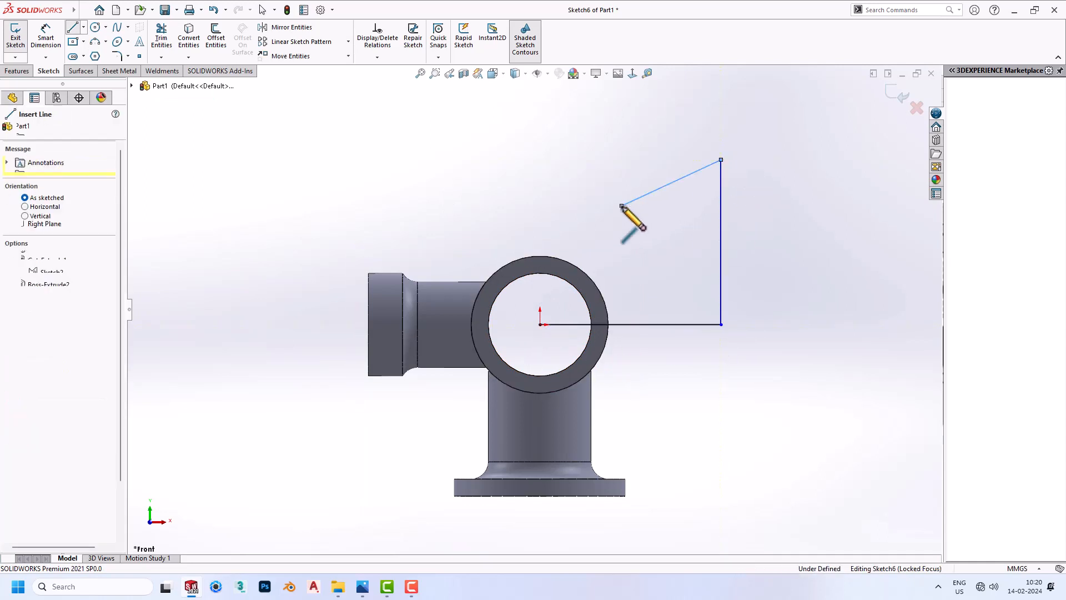
pyautogui.moveTo(631, 226); pyautogui.dragTo(652, 142, button='right')
# - Check the reference drawing and dimension the vertical line 180 mm from the side branch collar's end face
pyautogui.click(721, 249)
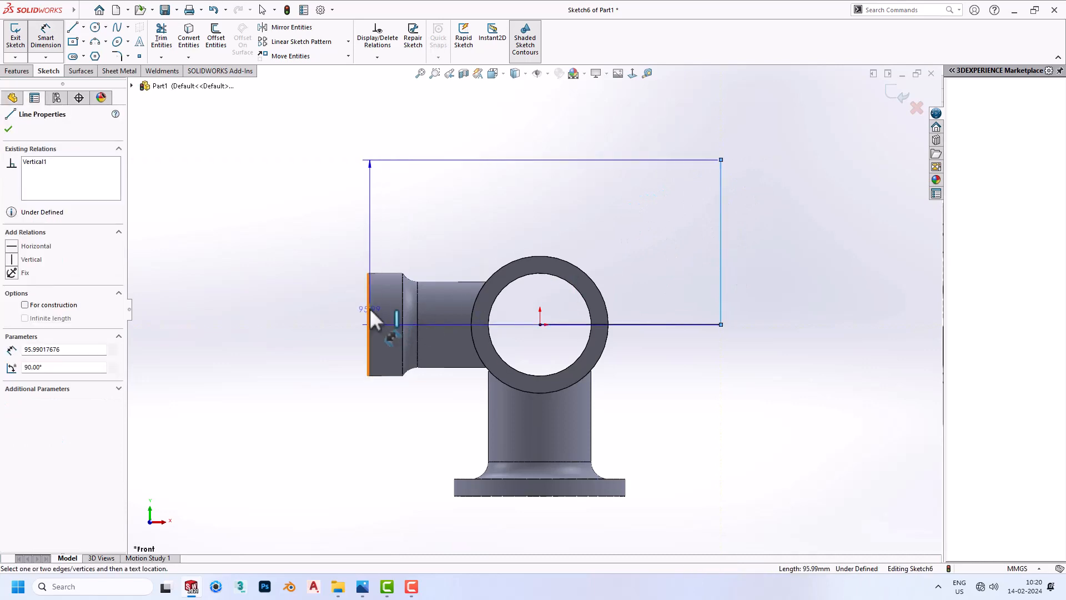
pyautogui.click(370, 300)
pyautogui.click(524, 205)
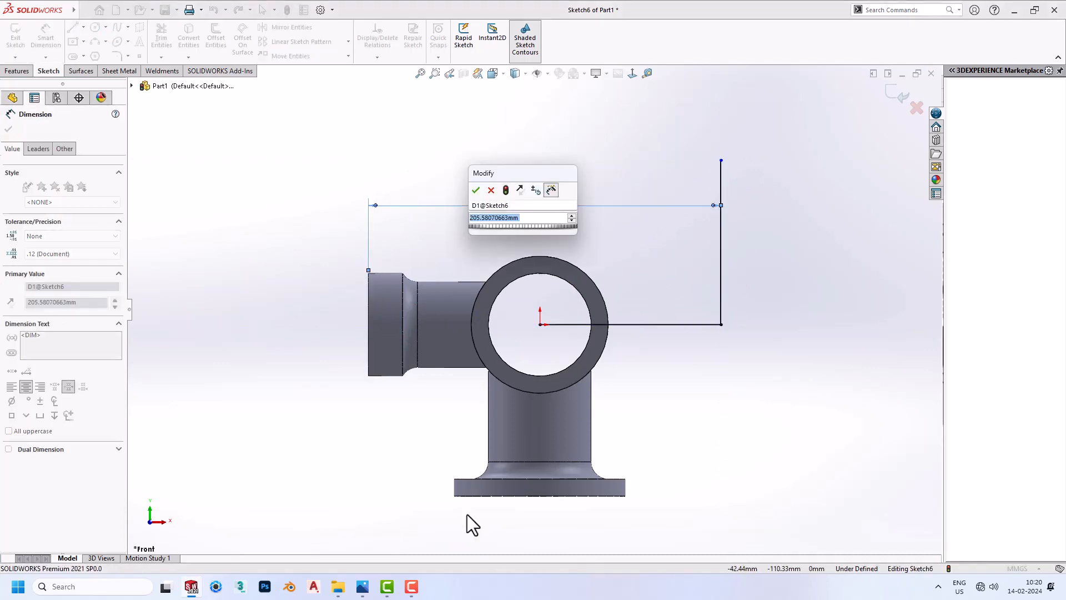
pyautogui.click(363, 588)
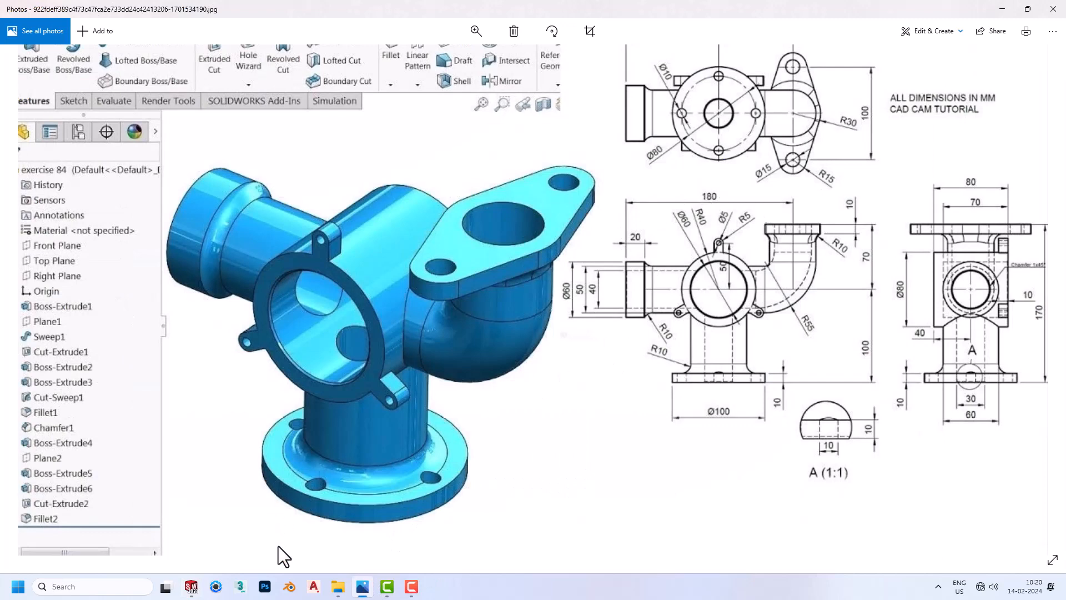
pyautogui.click(191, 586)
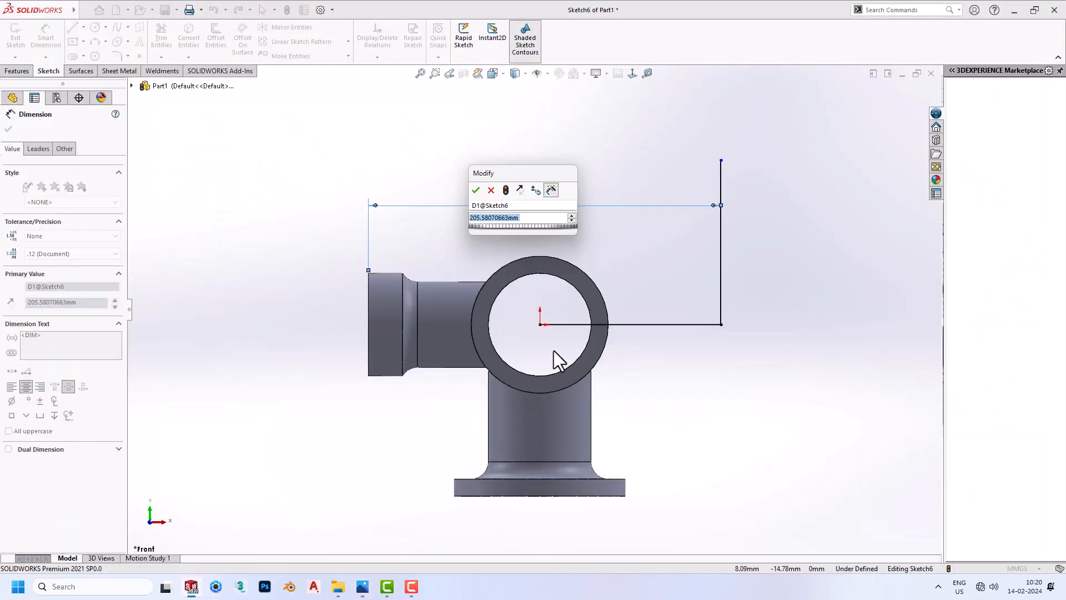
pyautogui.write('180')
pyautogui.press('Return')
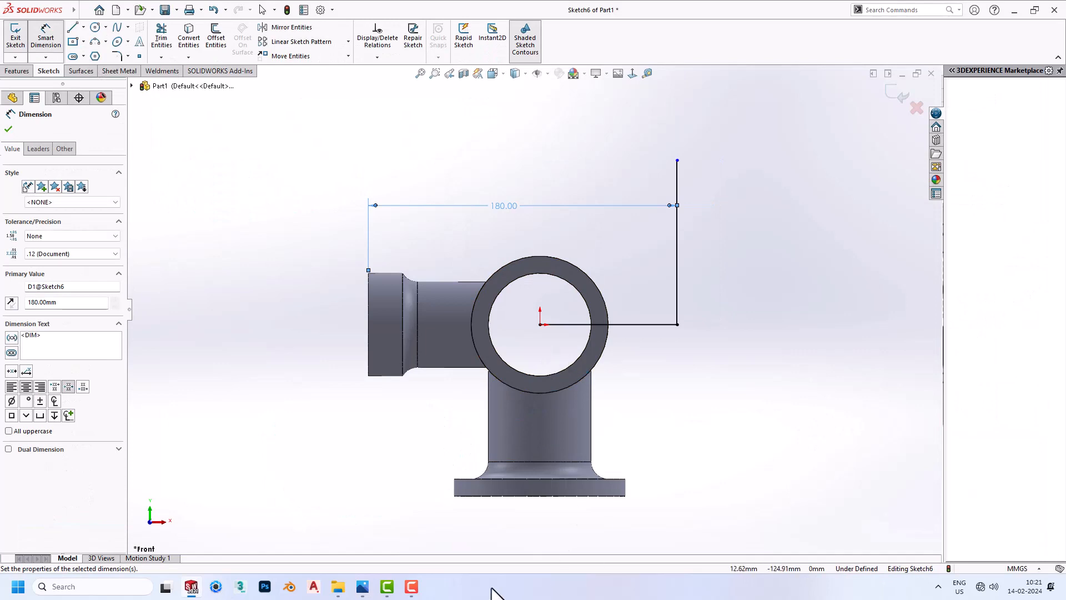
# - Check the elbow height in the reference drawing and set the vertical line's length to 70 mm
pyautogui.click(362, 587)
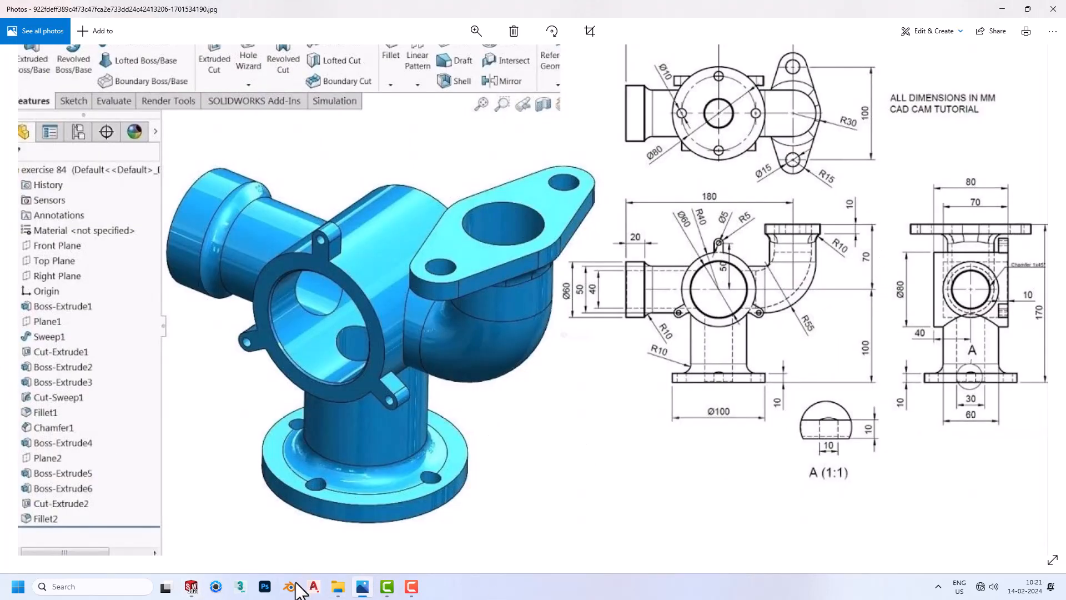
pyautogui.click(191, 586)
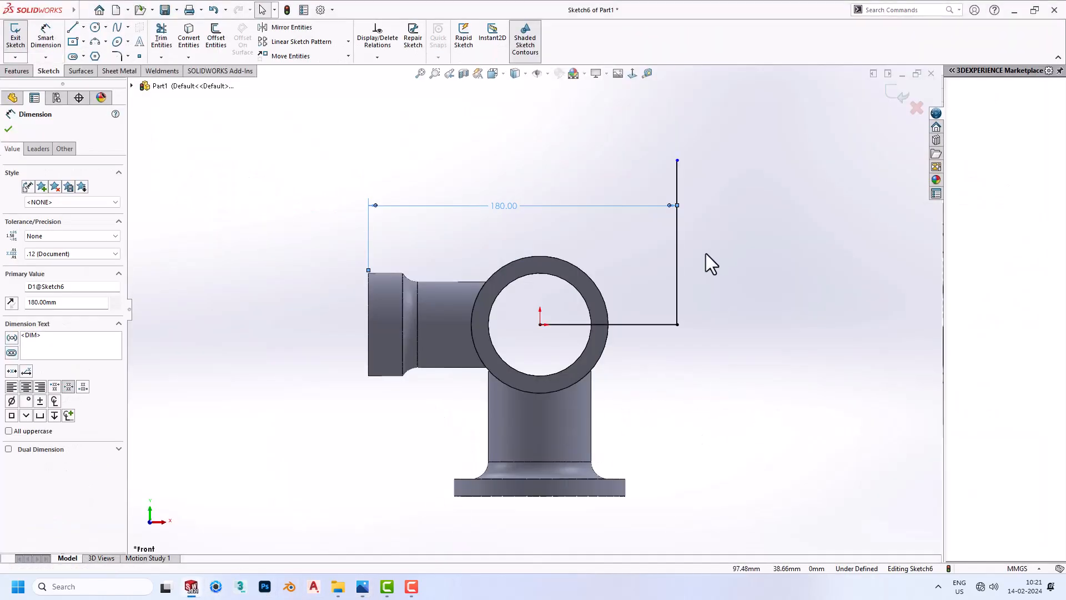
pyautogui.click(678, 286)
pyautogui.click(748, 284)
pyautogui.write('70')
pyautogui.press('Return')
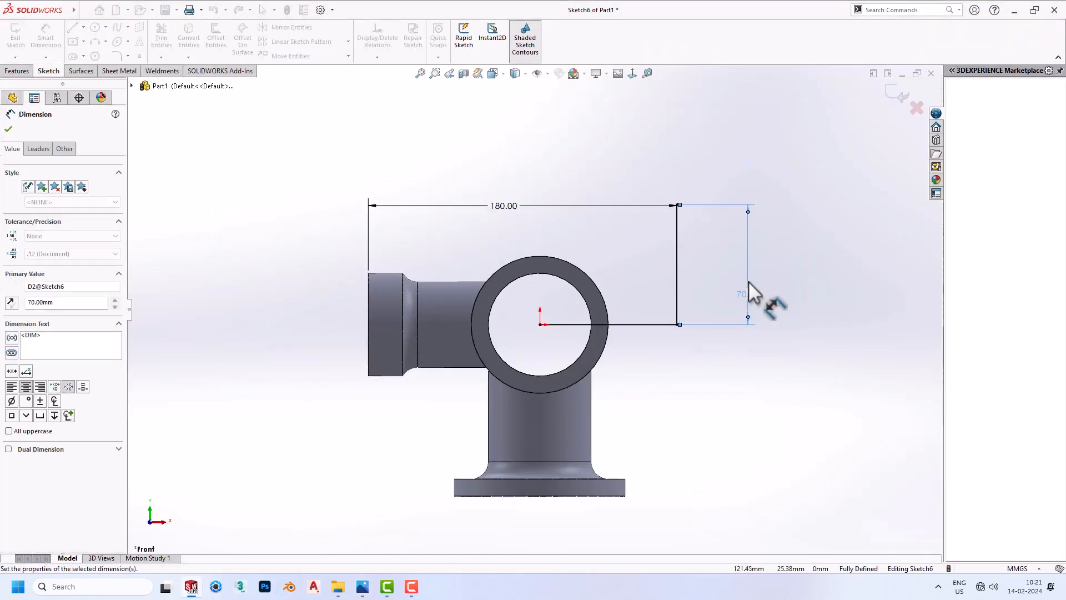
pyautogui.press('Escape')
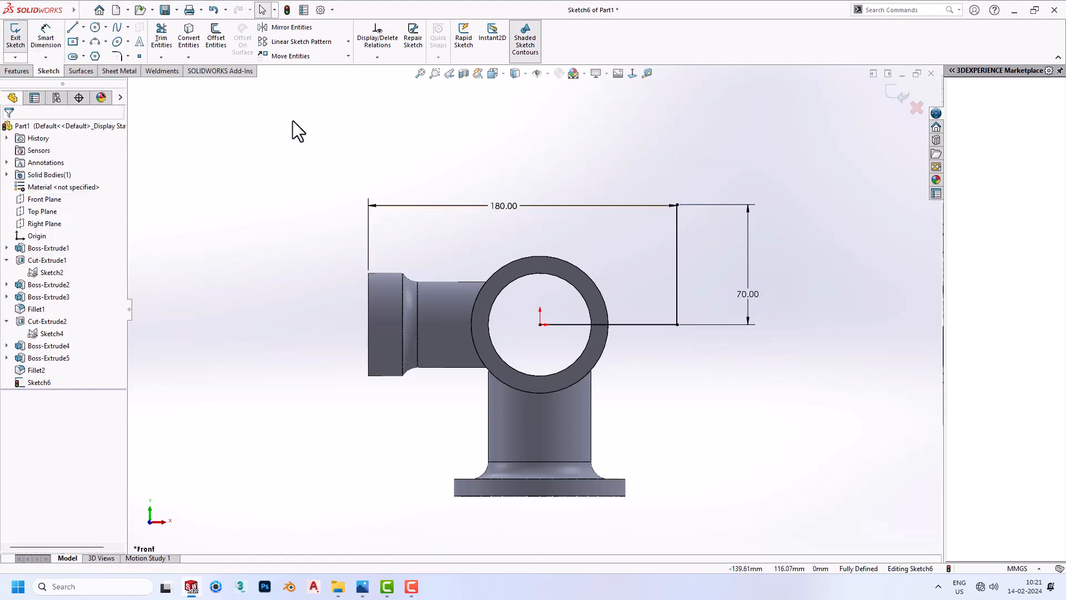
# - Round the corner between the horizontal and vertical lines with a 25 mm sketch fillet
pyautogui.click(121, 57)
pyautogui.click(678, 323)
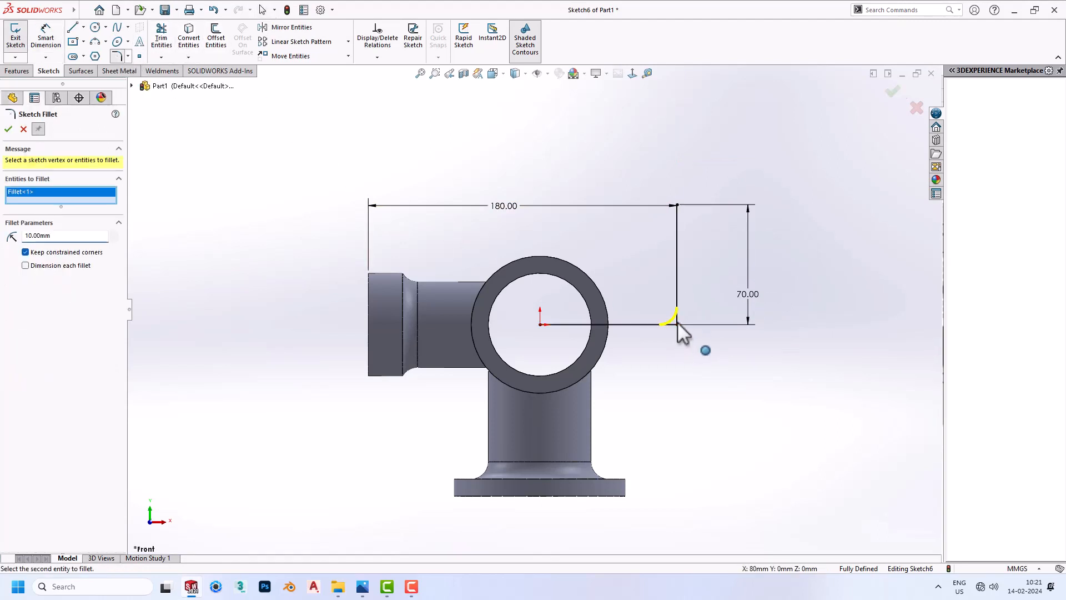
pyautogui.doubleClick(38, 235)
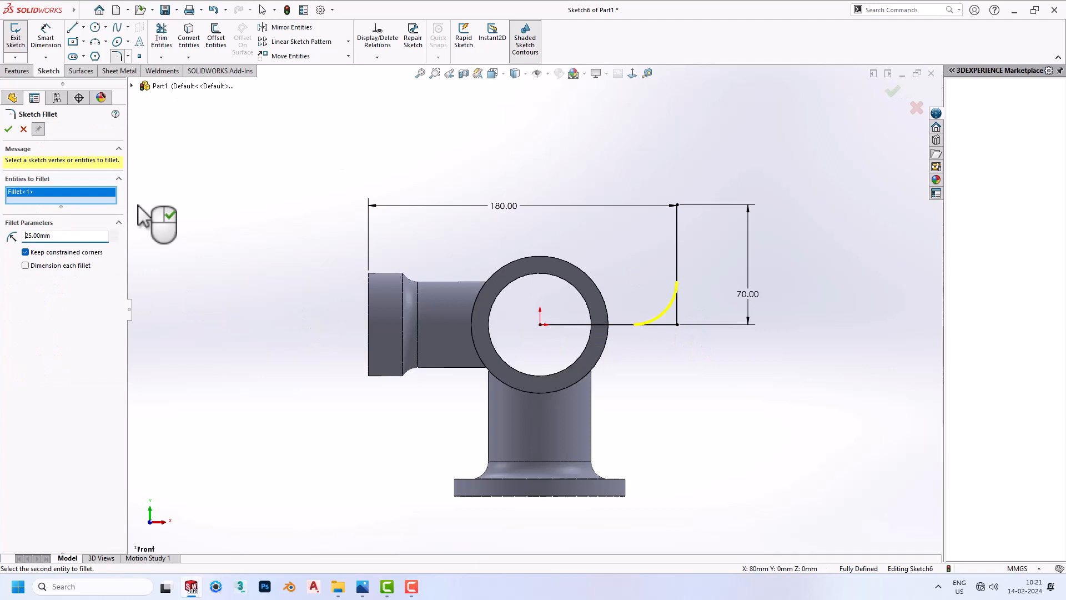
pyautogui.click(9, 129)
pyautogui.click(9, 130)
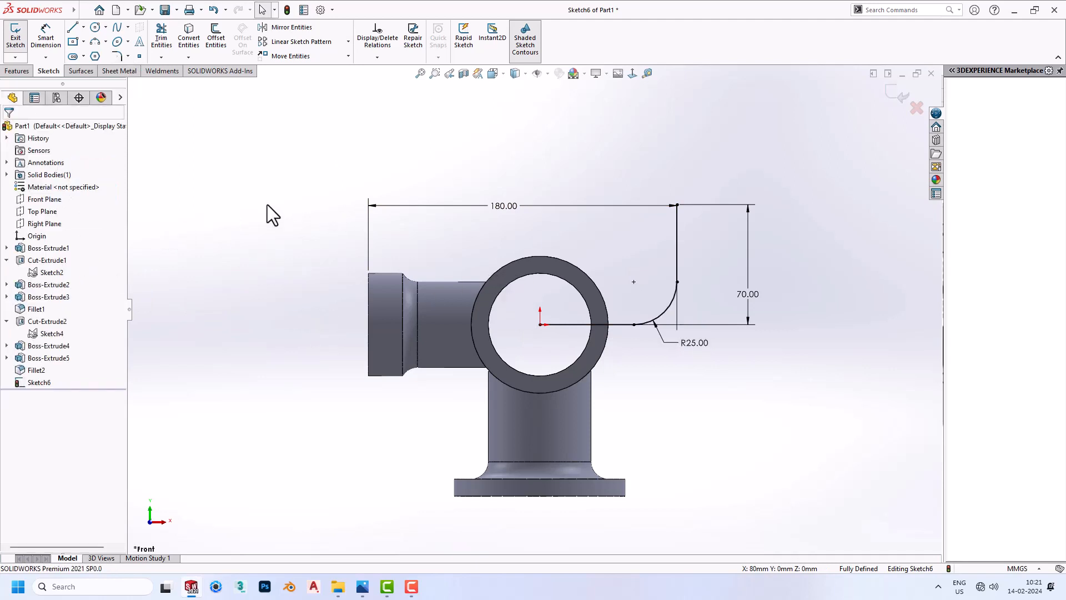
# - Check the reference drawing, exit the path sketch and sweep a 50 mm diameter circular profile along it to form the elbow branch
pyautogui.click(363, 587)
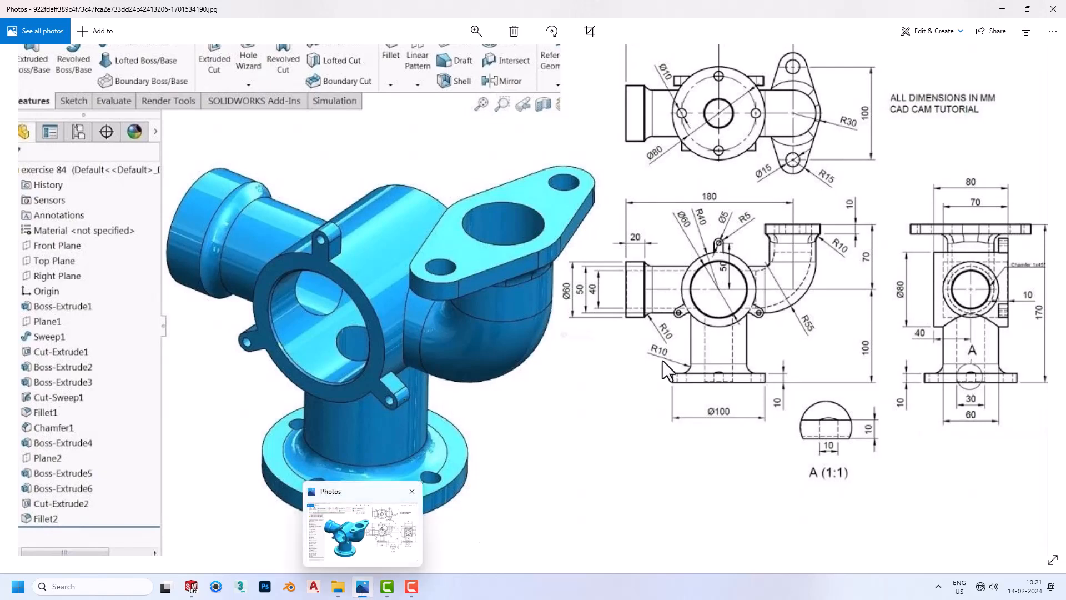
pyautogui.click(360, 533)
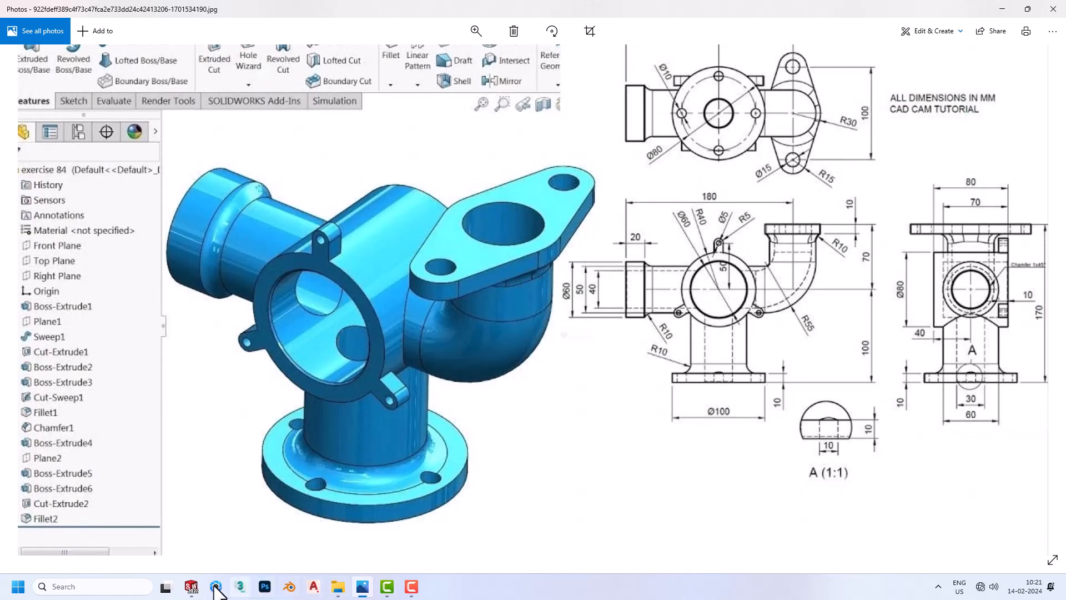
pyautogui.click(191, 586)
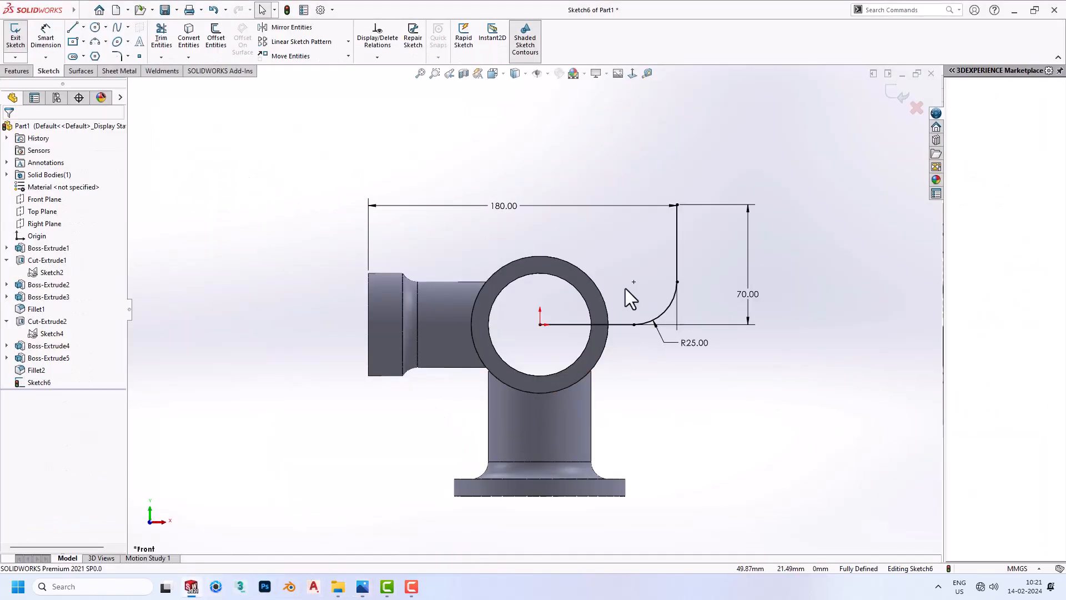
pyautogui.moveTo(637, 248); pyautogui.dragTo(606, 254, button='middle')
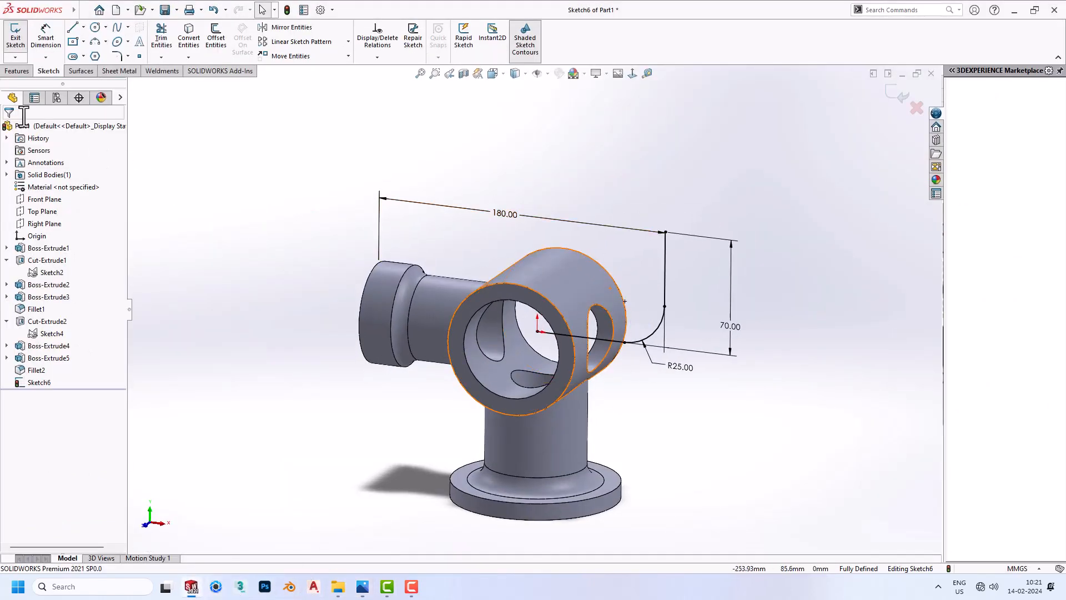
pyautogui.click(16, 34)
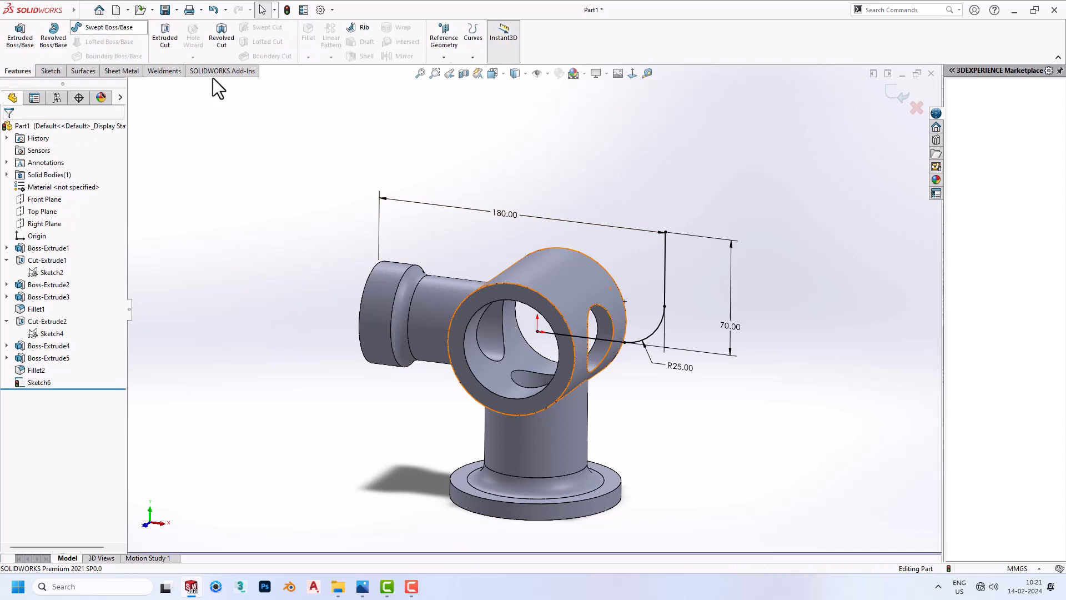
pyautogui.click(25, 170)
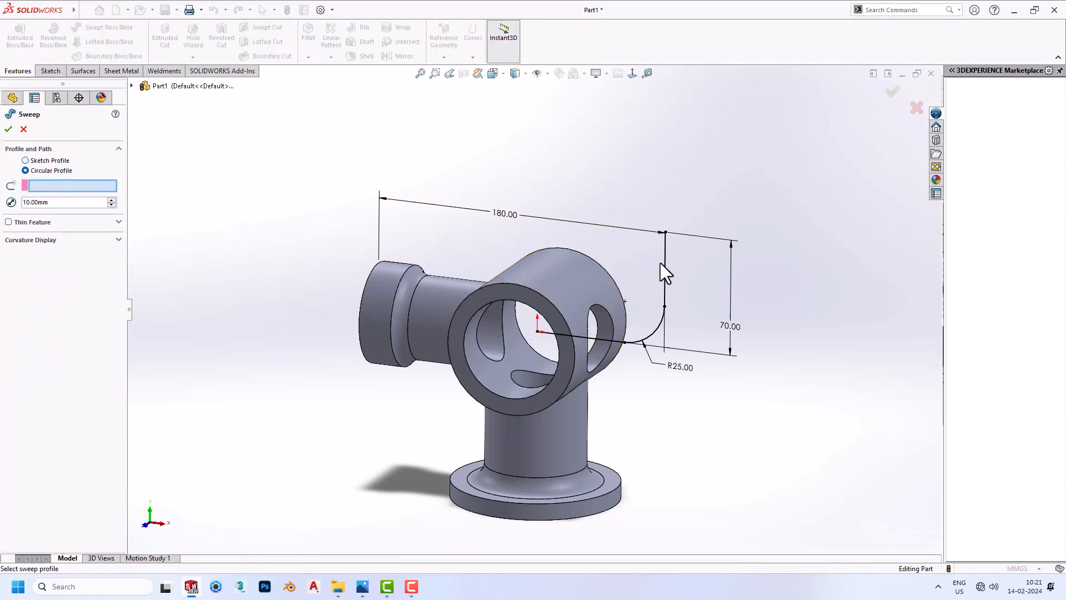
pyautogui.click(665, 263)
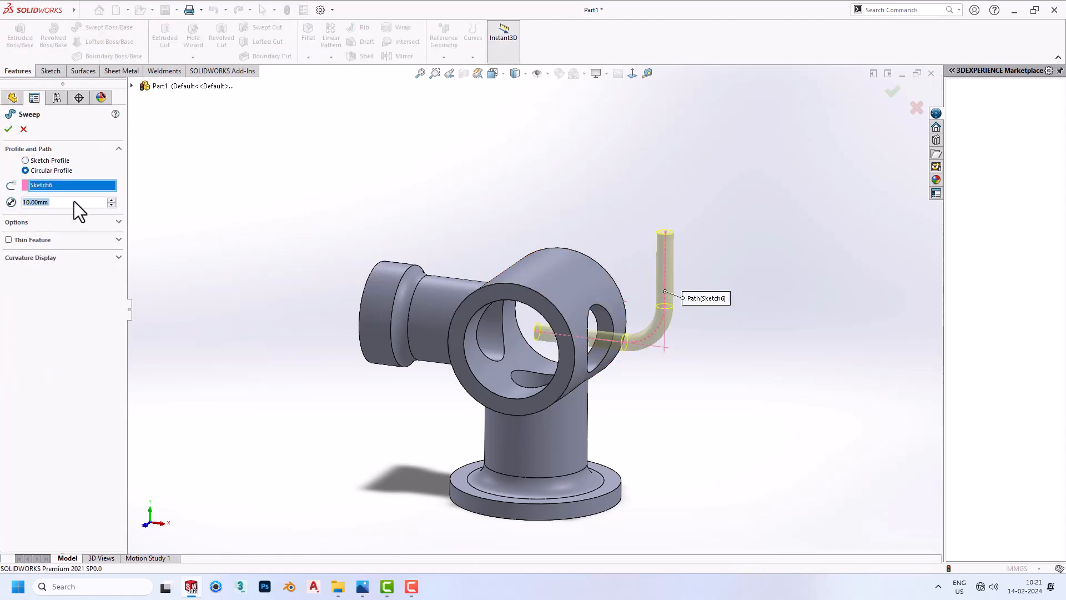
pyautogui.write('50.')
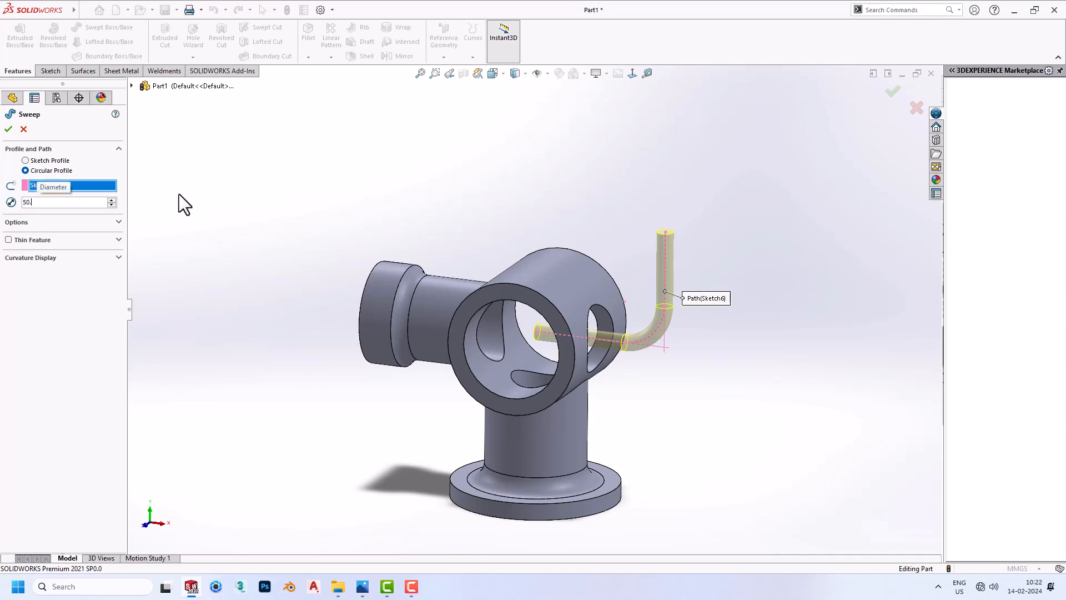
pyautogui.press('Return')
pyautogui.moveTo(278, 203); pyautogui.dragTo(401, 156, button='middle')
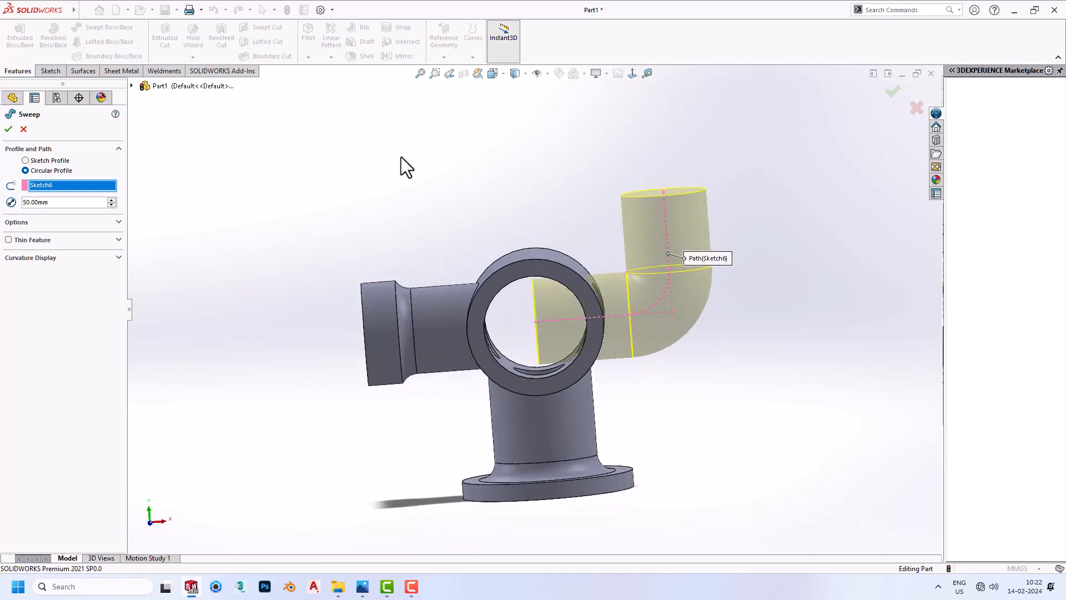
pyautogui.click(8, 128)
# - Start a sketch on the elbow branch's upper end face and convert its circular edge into the sketch
pyautogui.moveTo(569, 212); pyautogui.dragTo(640, 272, button='middle')
pyautogui.click(680, 275)
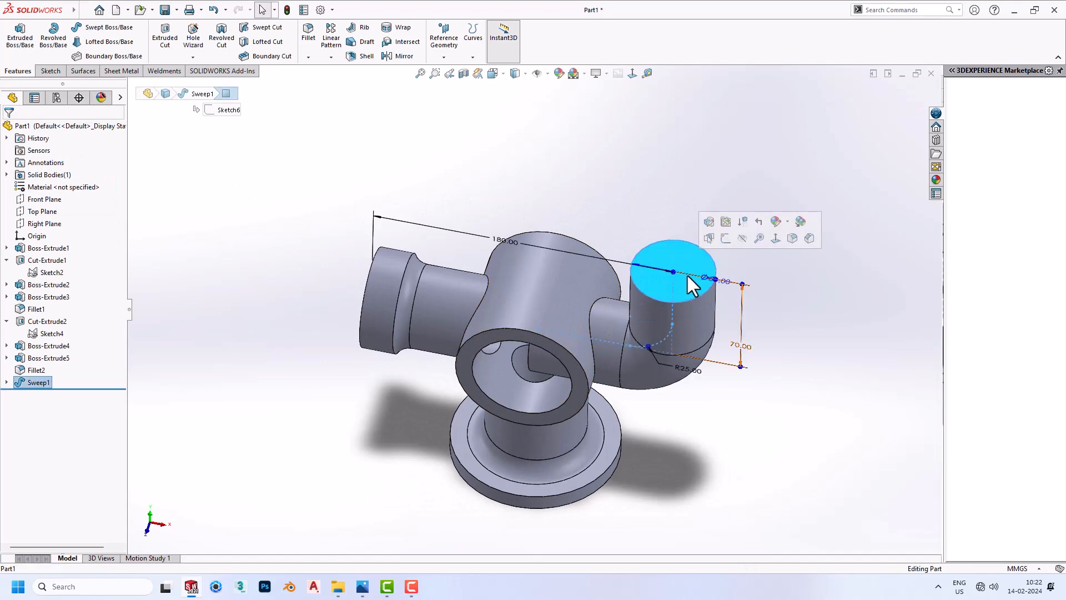
pyautogui.click(721, 241)
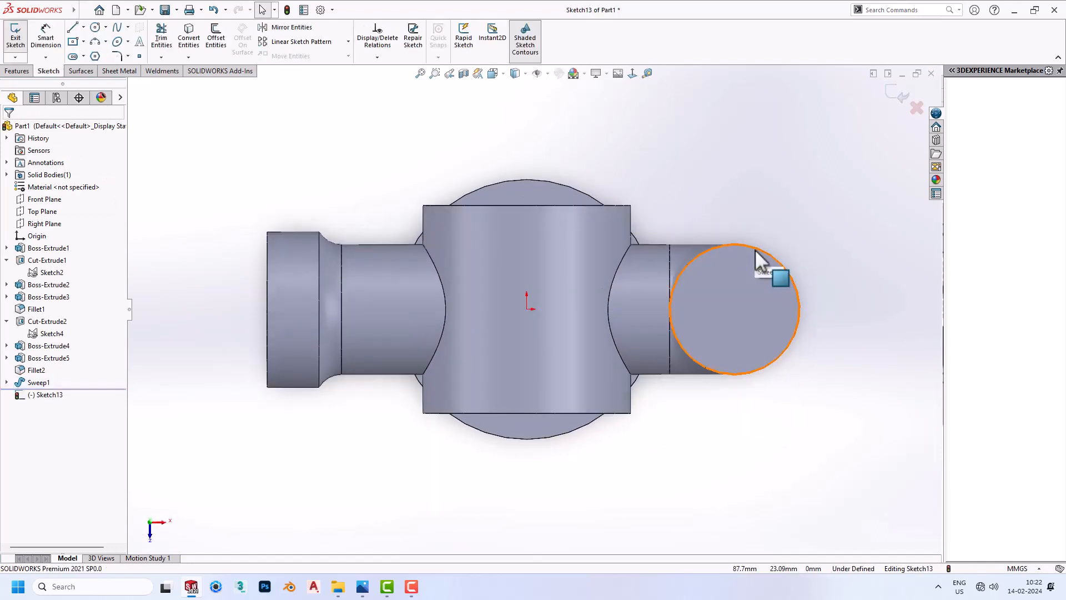
pyautogui.click(756, 249)
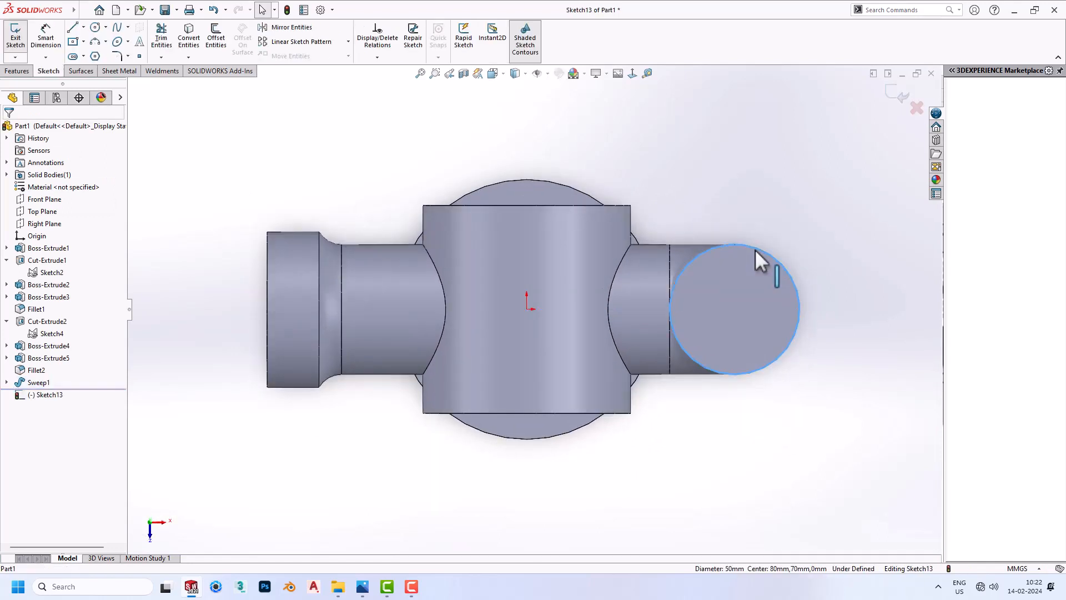
pyautogui.click(196, 36)
# - Offset the converted circle 5 mm inward and change the outer circle to construction geometry
pyautogui.click(219, 35)
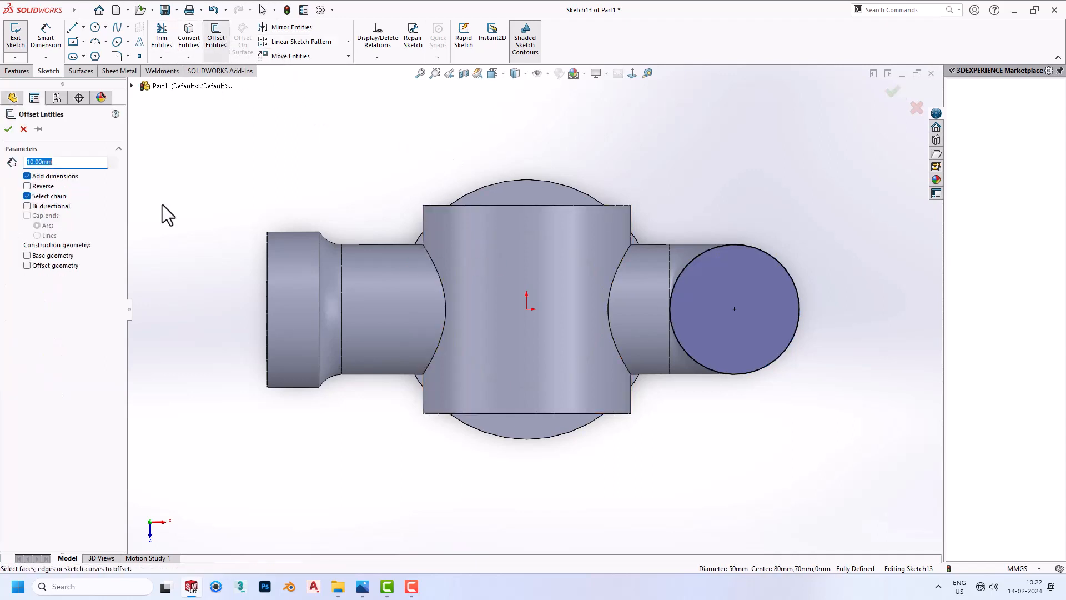
pyautogui.click(73, 162)
pyautogui.click(732, 248)
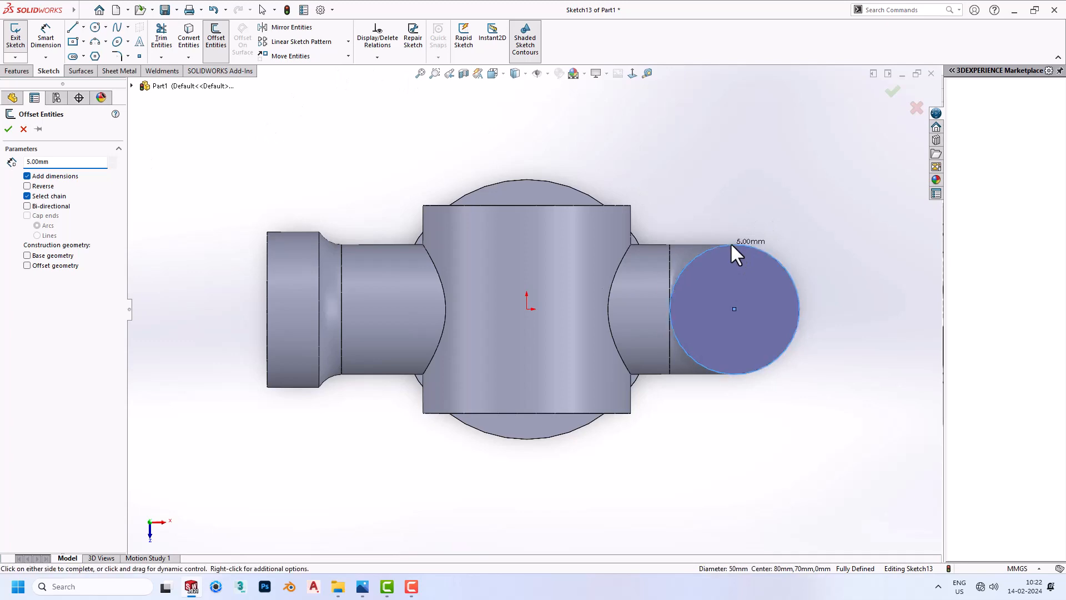
pyautogui.click(727, 270)
pyautogui.click(712, 249)
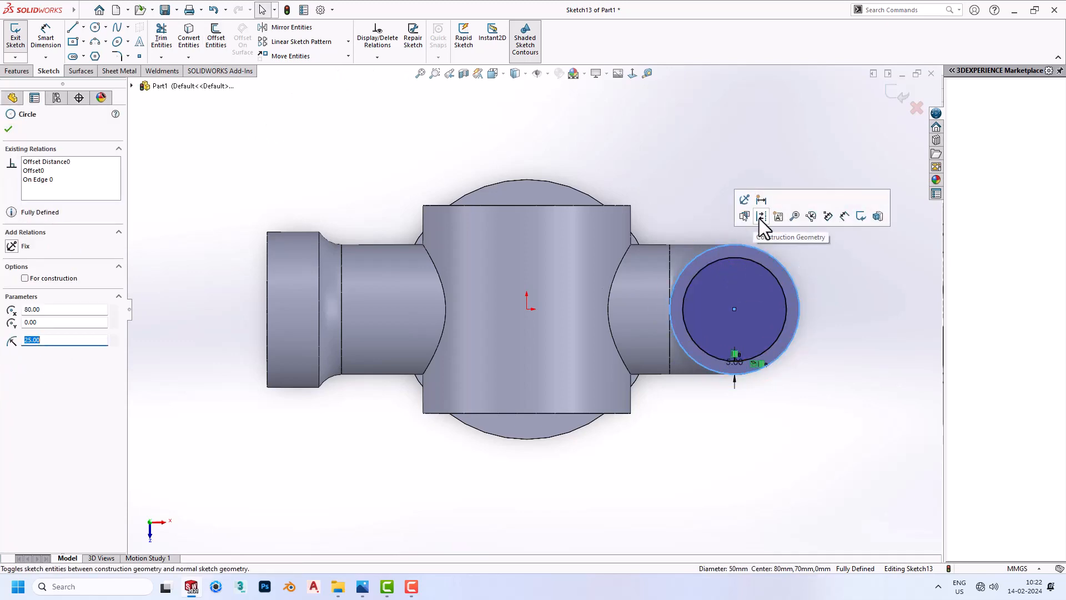
pyautogui.click(761, 217)
pyautogui.click(820, 252)
# - Exit the offset circle sketch and show the elbow's sweep path sketch
pyautogui.moveTo(841, 315); pyautogui.dragTo(876, 127, button='middle')
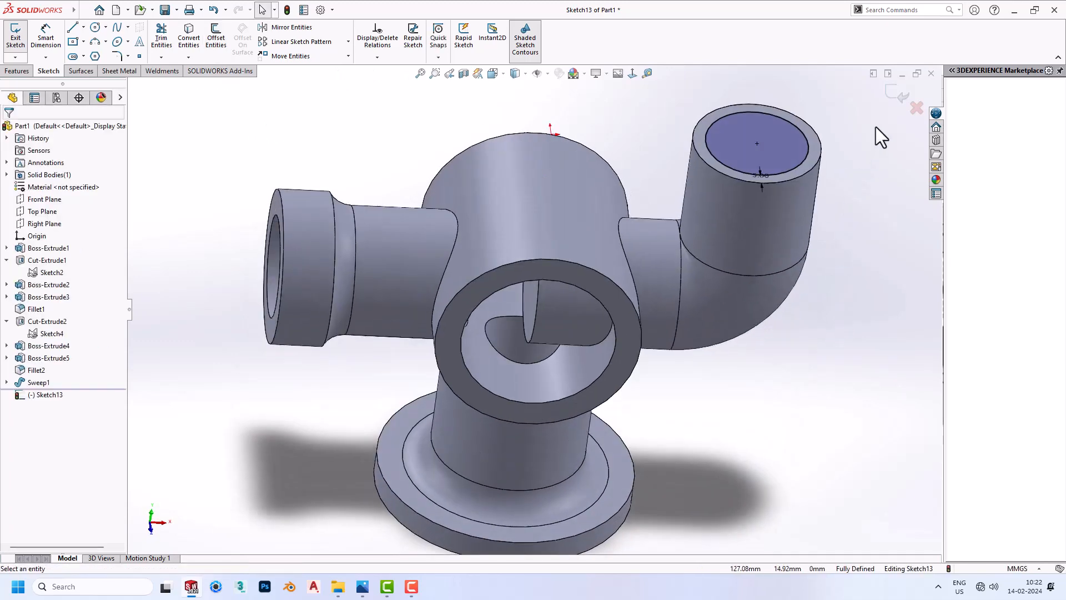
pyautogui.click(895, 94)
pyautogui.click(7, 383)
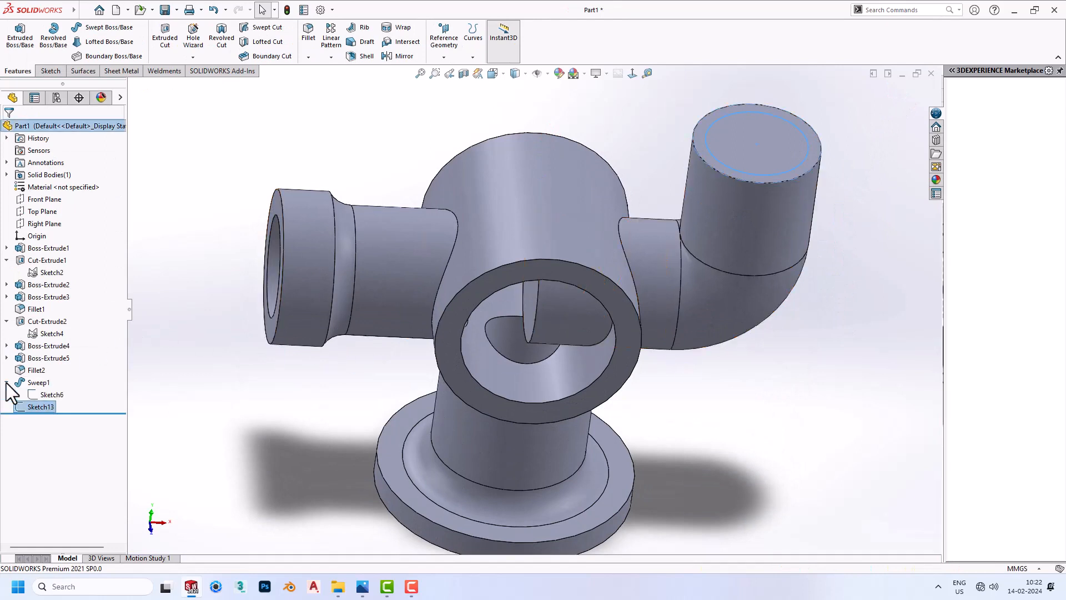
pyautogui.click(52, 394)
pyautogui.click(64, 375)
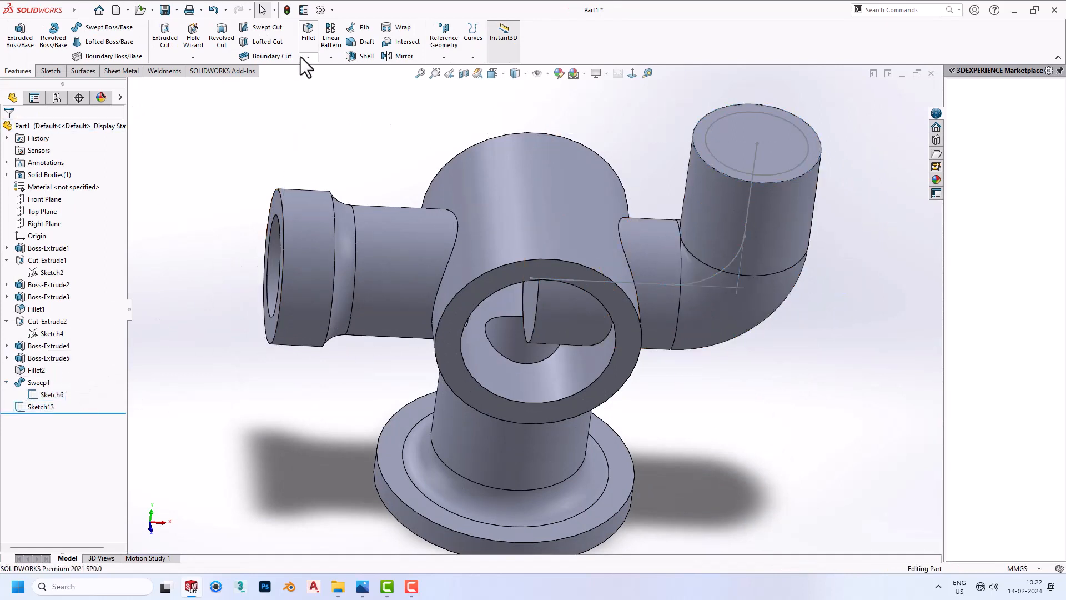
# - Hollow the elbow branch with a swept cut, using the offset circle sketch as profile and the elbow's path sketch as path
pyautogui.click(261, 28)
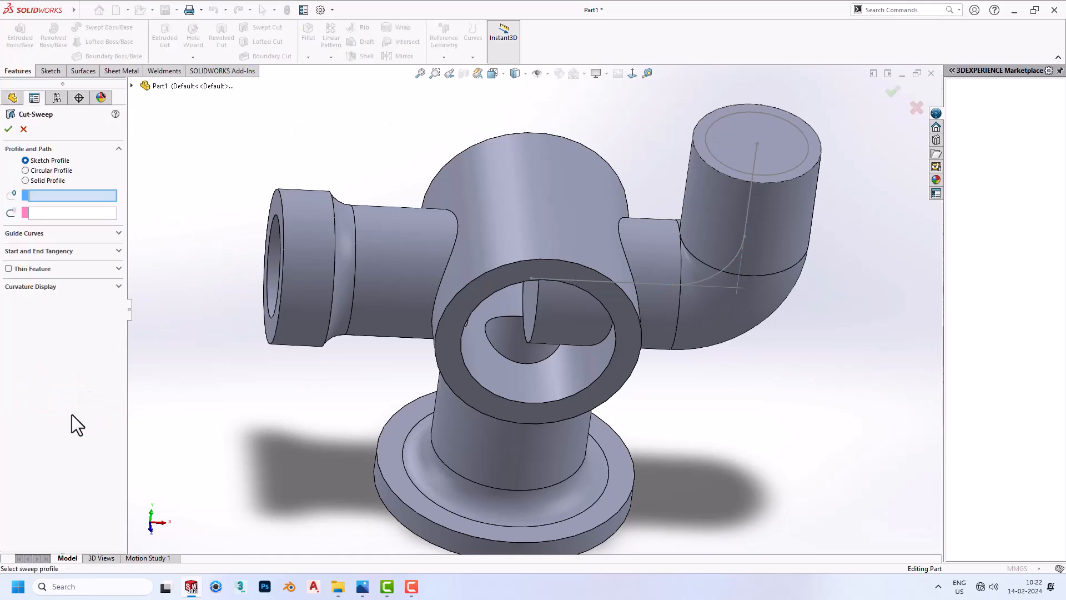
pyautogui.click(24, 129)
pyautogui.click(41, 407)
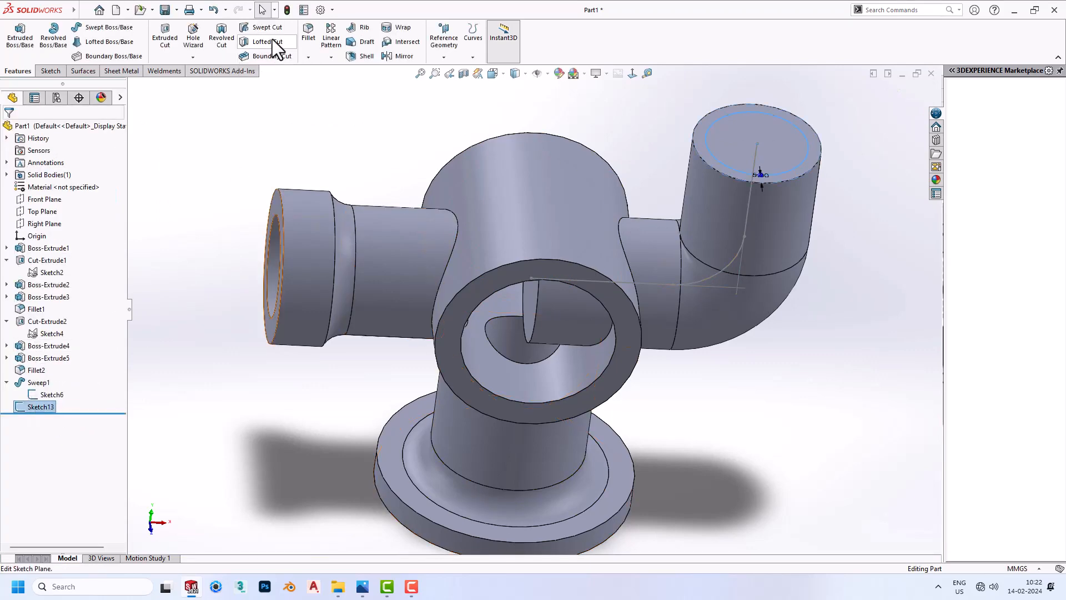
pyautogui.click(264, 29)
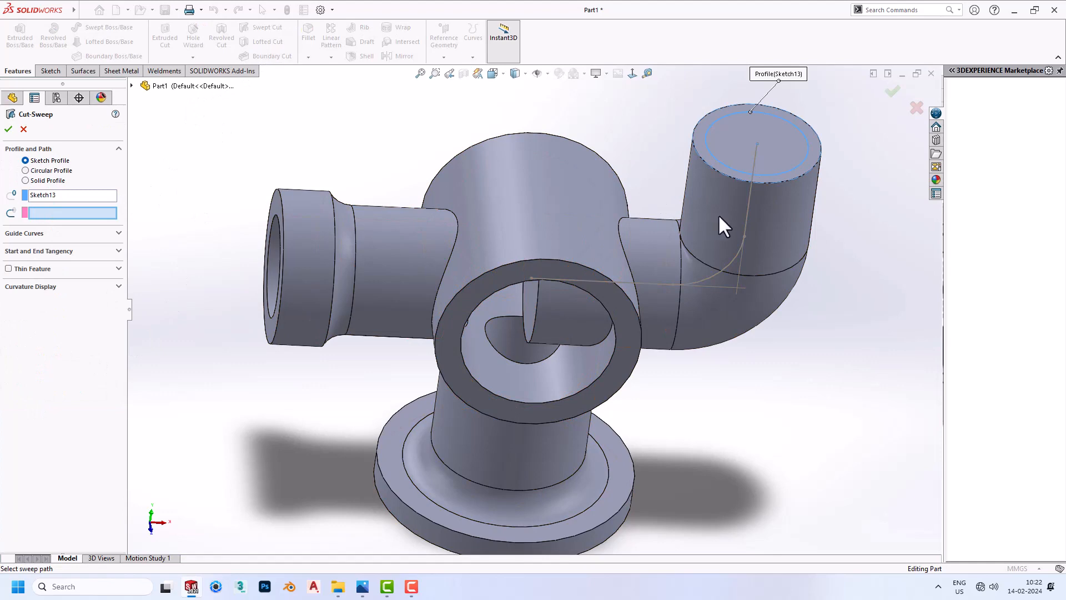
pyautogui.click(747, 215)
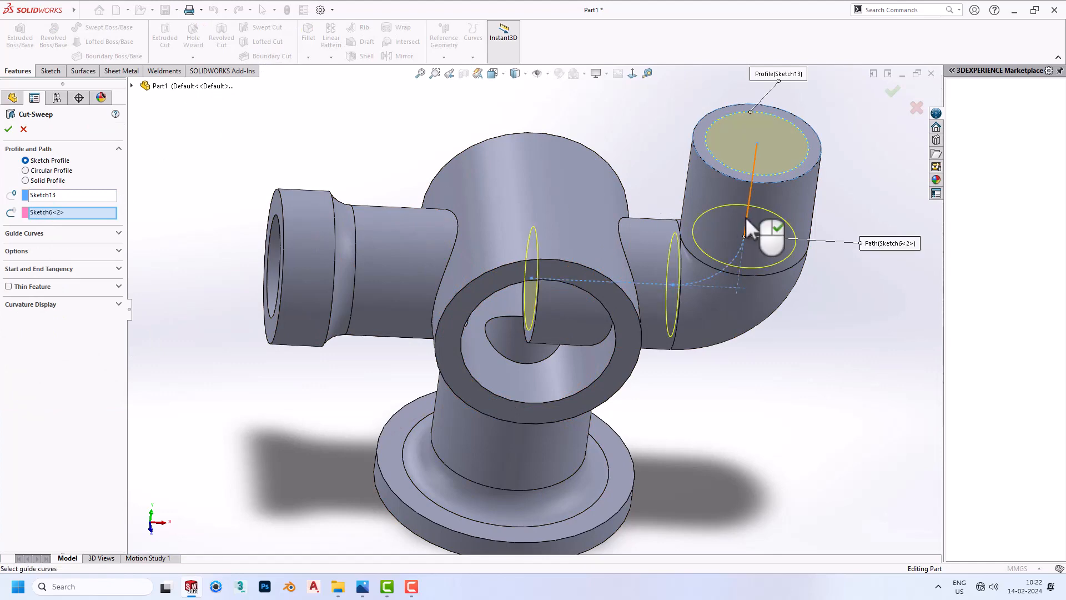
pyautogui.click(9, 128)
pyautogui.moveTo(778, 353); pyautogui.dragTo(775, 281, button='middle')
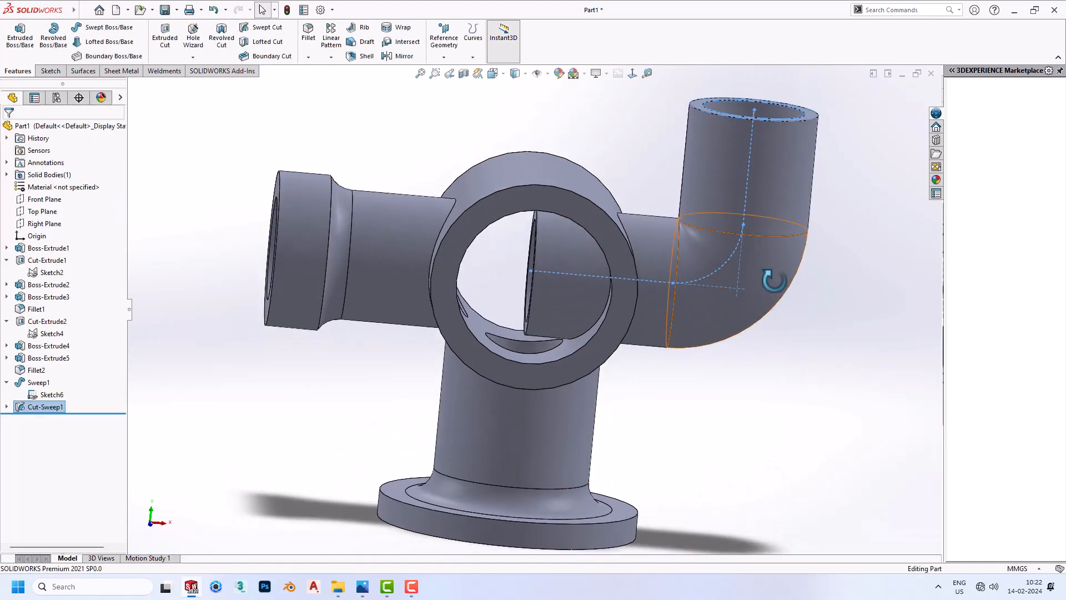
# - Start a sketch on the central tube's front ring face and convert its inner 60 mm circular edge
pyautogui.click(569, 211)
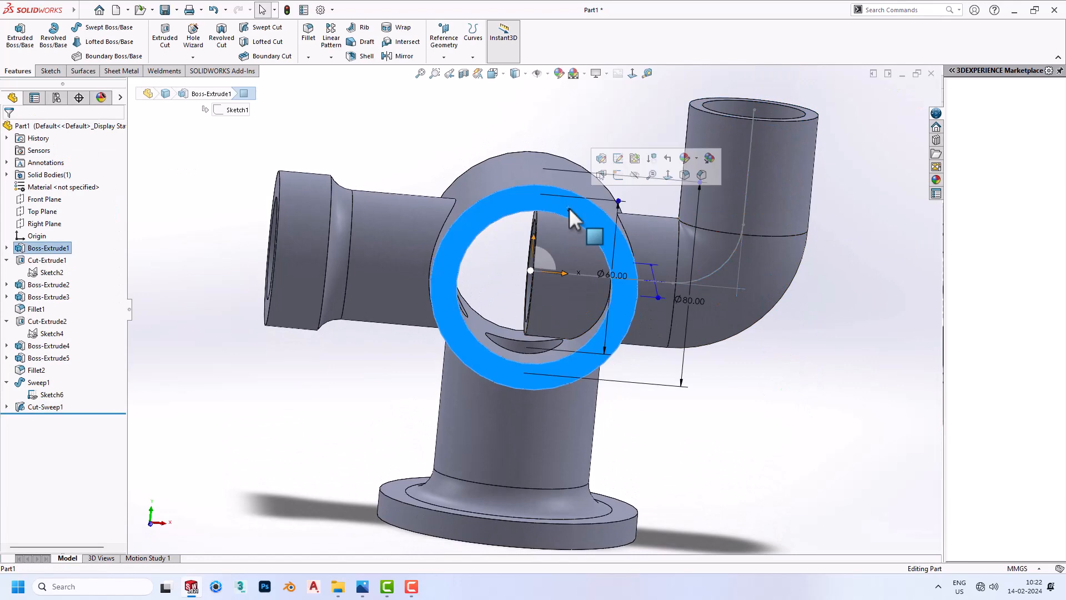
pyautogui.click(618, 176)
pyautogui.click(544, 205)
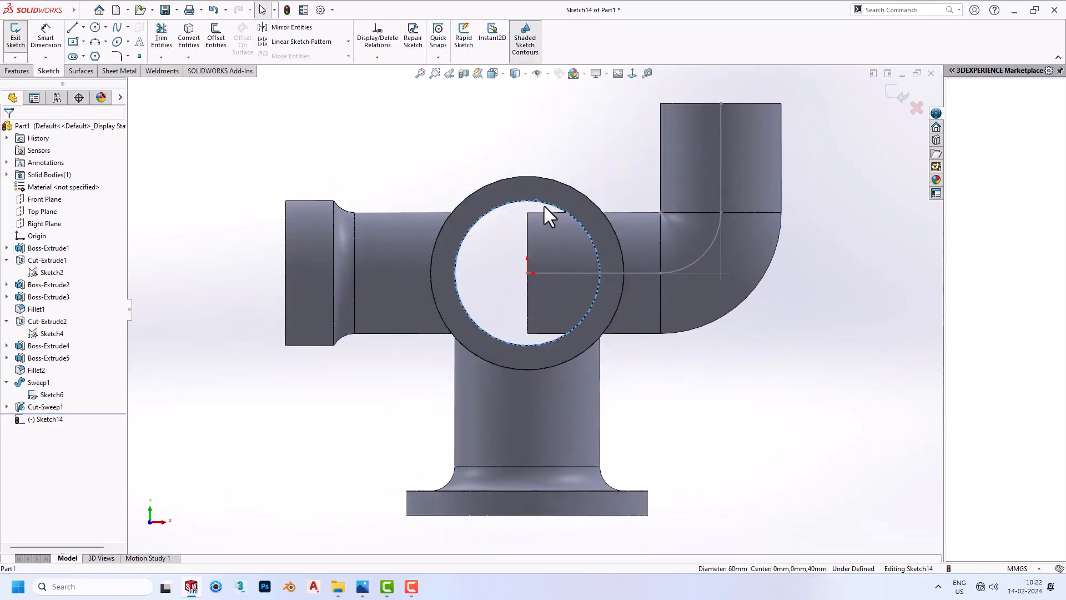
pyautogui.click(189, 36)
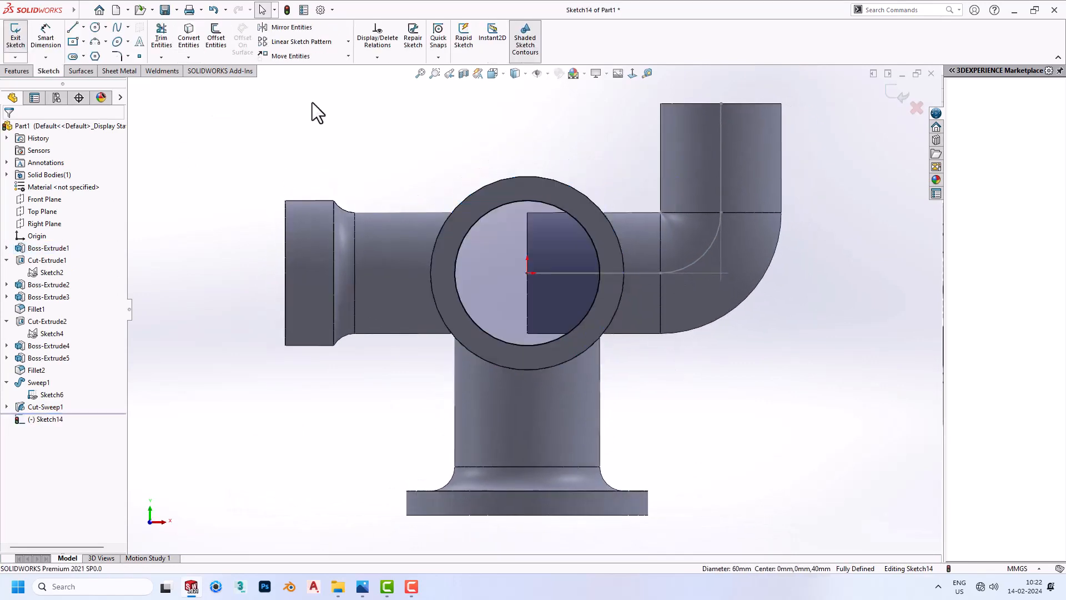
# - Extrude-cut the converted circle Through All to clear the central tube's bore
pyautogui.click(18, 71)
pyautogui.click(165, 37)
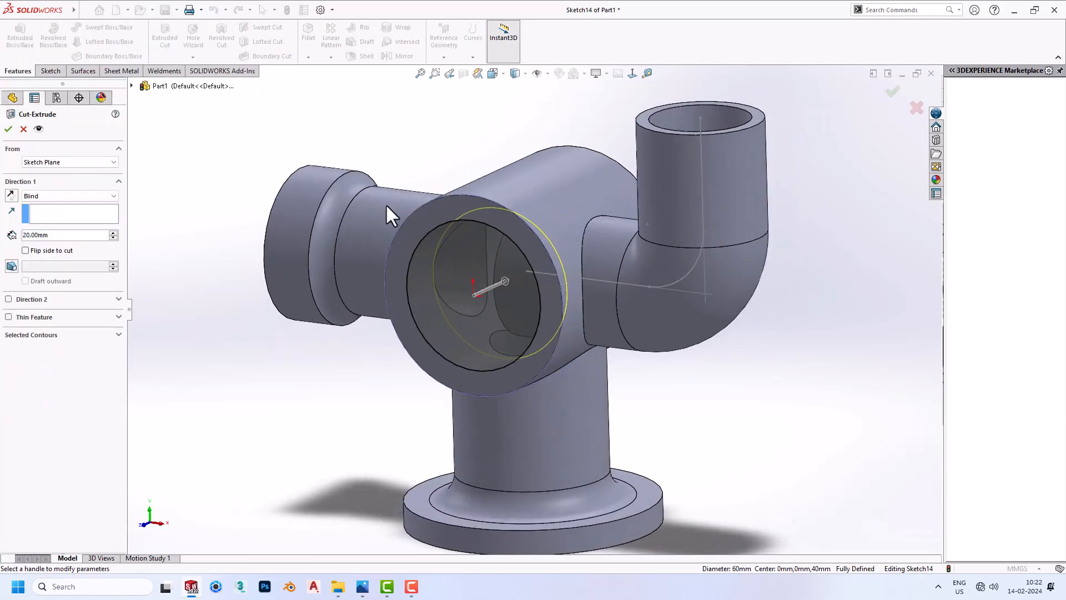
pyautogui.click(64, 196)
pyautogui.click(68, 214)
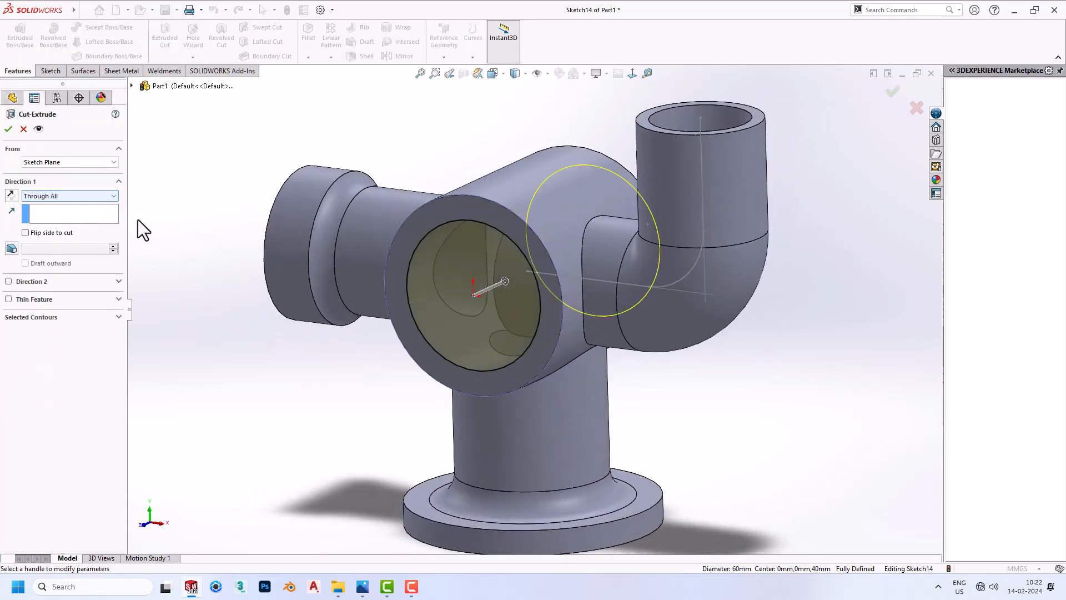
pyautogui.click(8, 128)
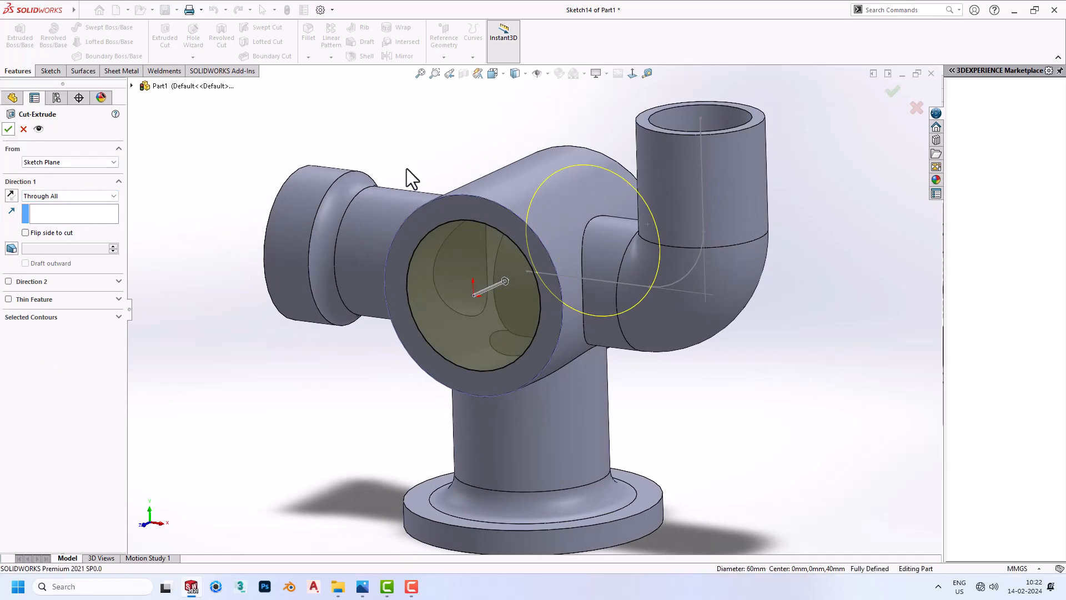
# - Start a sketch on the elbow branch's upper end face and hide the sweep path sketch
pyautogui.scroll(5, 500, 195)
pyautogui.moveTo(542, 245); pyautogui.dragTo(605, 211, button='middle')
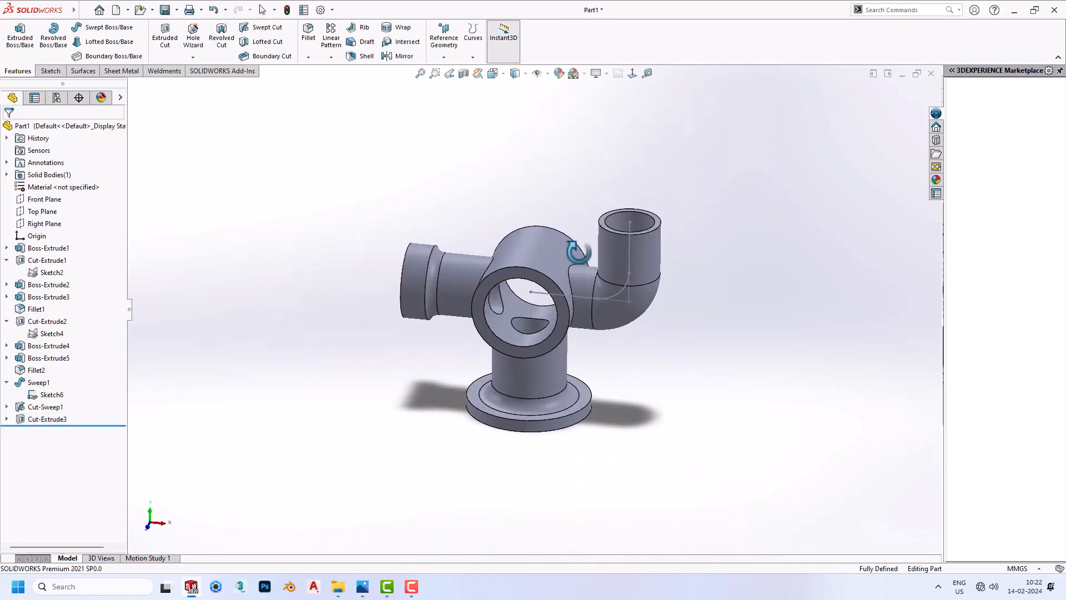
pyautogui.scroll(-6, 625, 242)
pyautogui.click(531, 232)
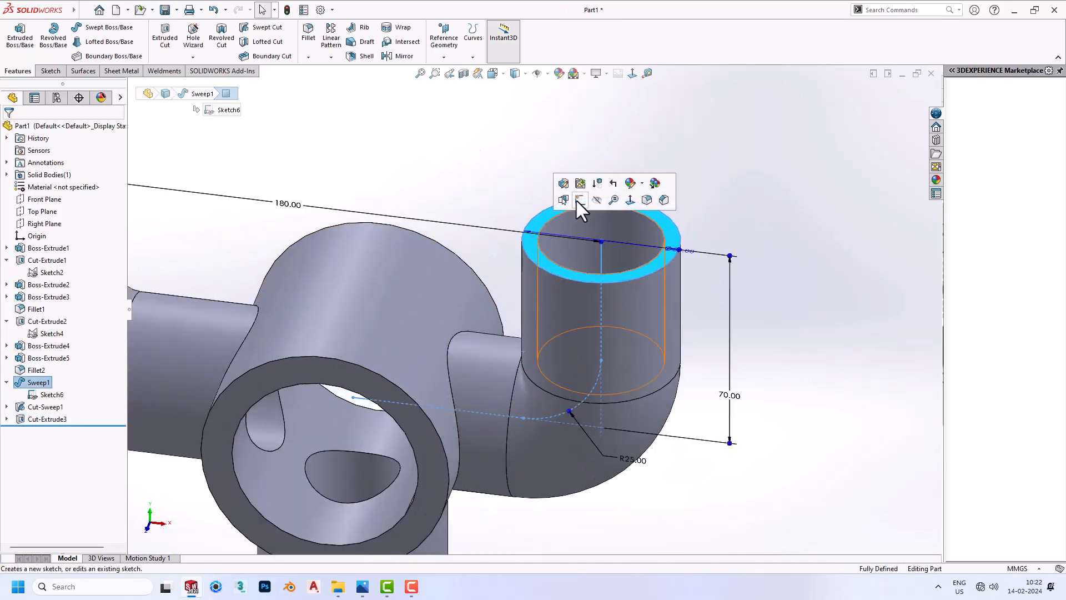
pyautogui.click(576, 201)
pyautogui.press('z')
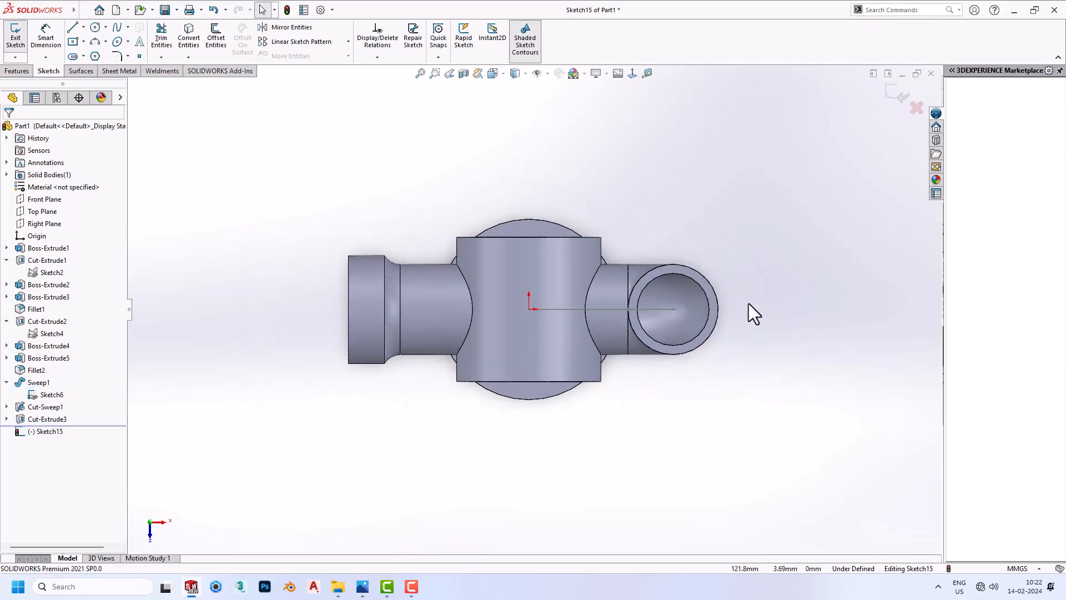
pyautogui.click(618, 309)
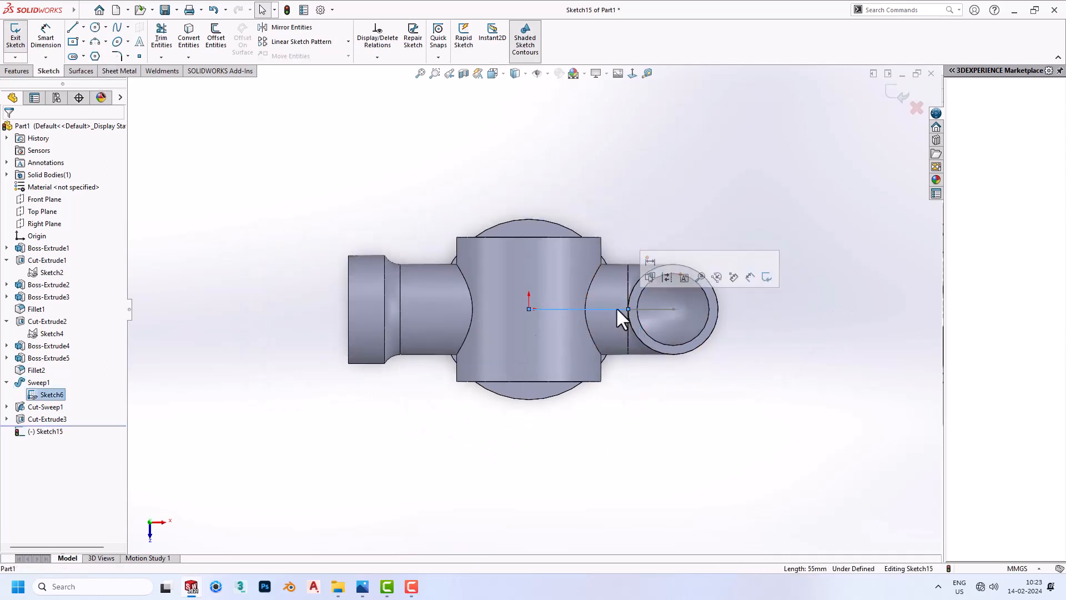
pyautogui.rightClick(613, 309)
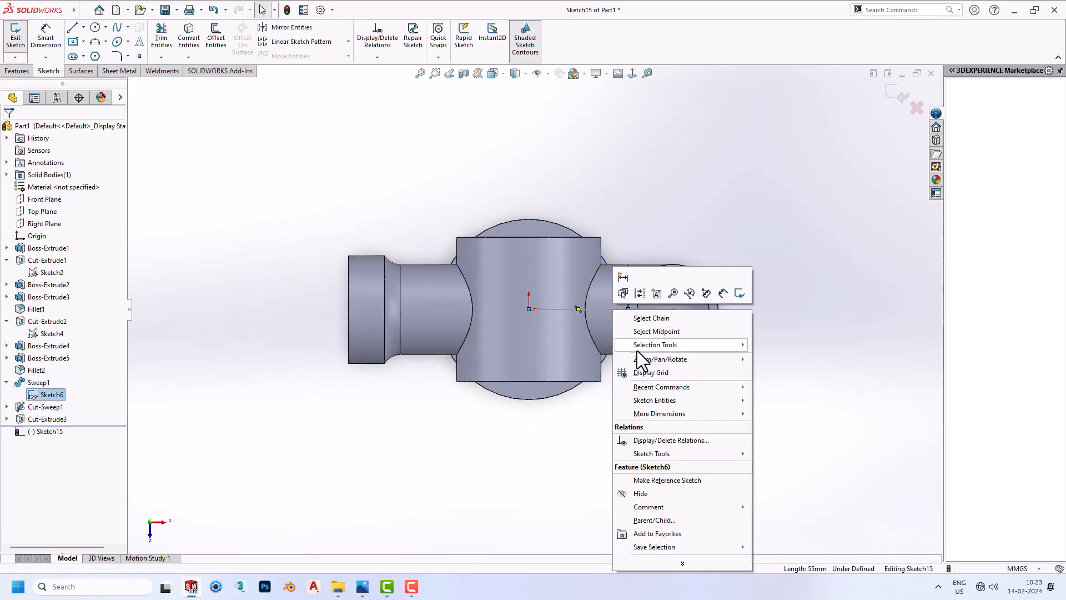
pyautogui.click(646, 496)
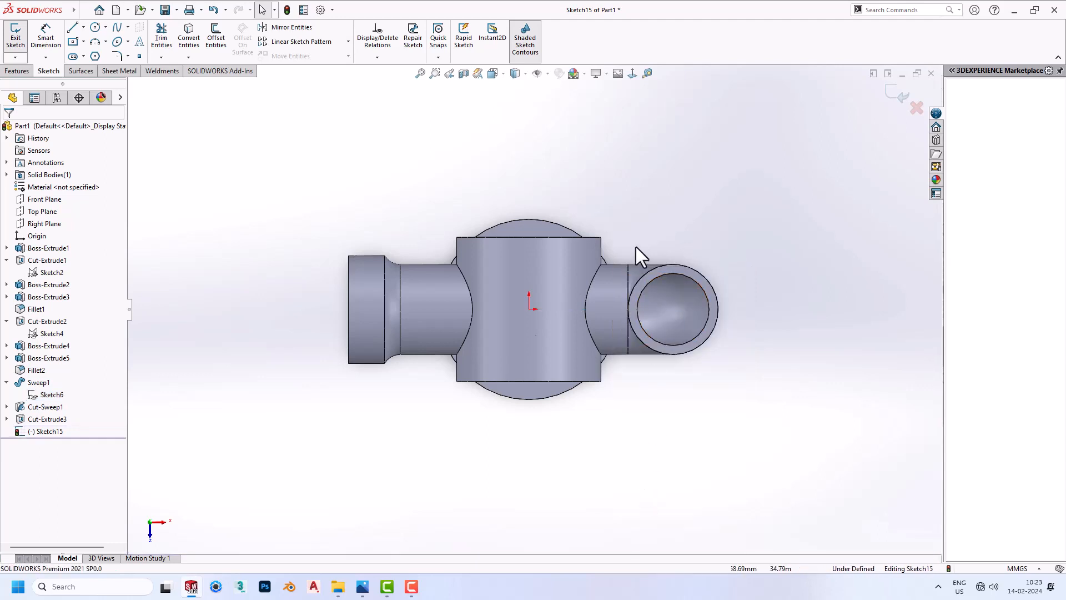
# - Sketch a vertical midpoint line about 103 mm long, centred on the elbow's circular opening
pyautogui.click(84, 27)
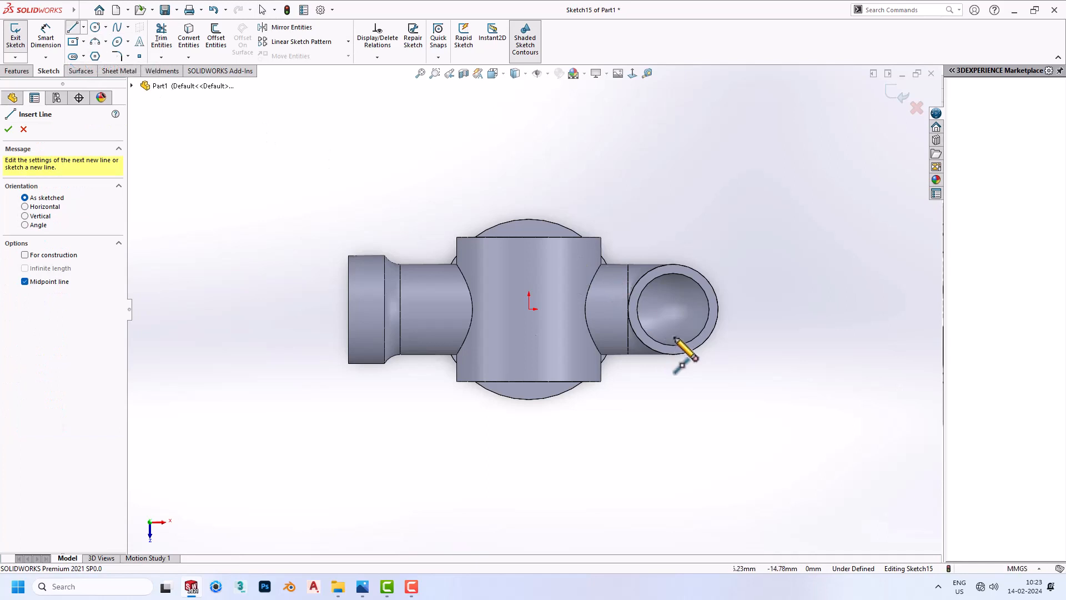
pyautogui.click(673, 308)
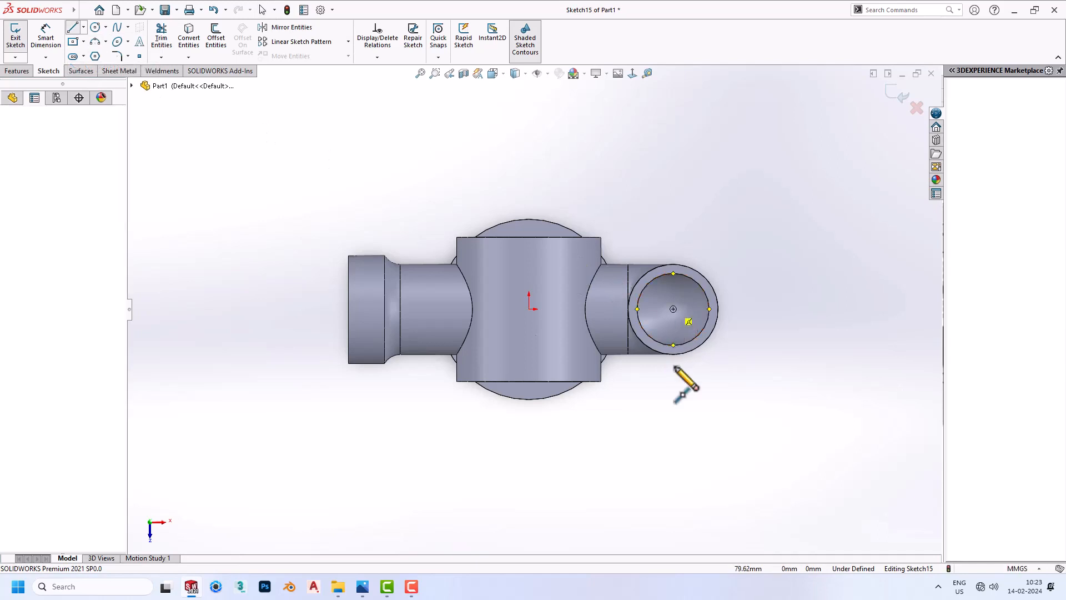
pyautogui.click(674, 402)
pyautogui.press('Escape')
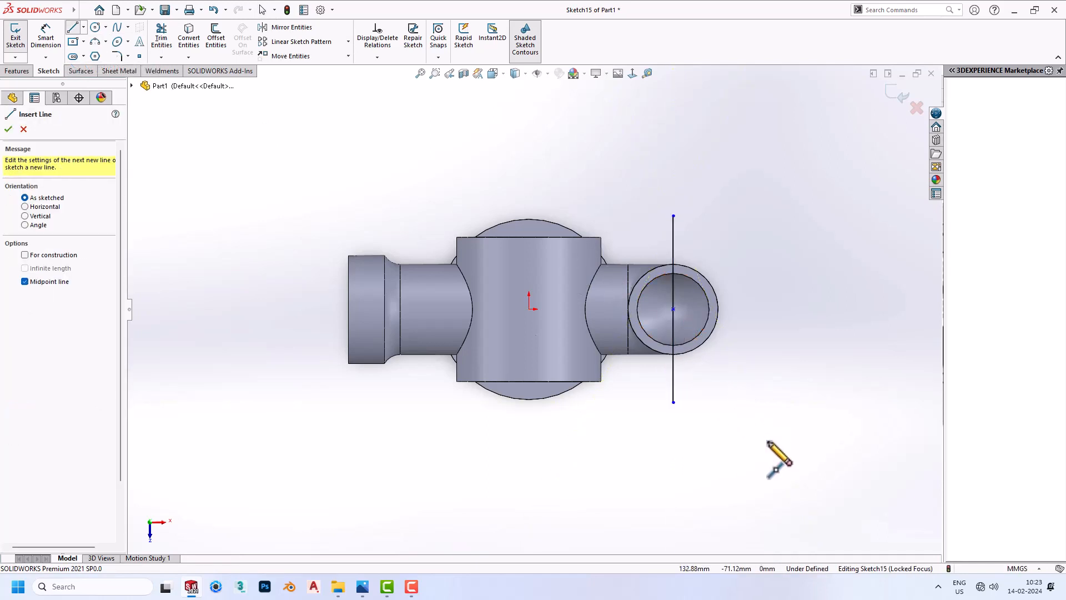
# - Check the reference drawing for the flange's hole spacing and dimension the vertical line's length to 100 mm
pyautogui.click(360, 588)
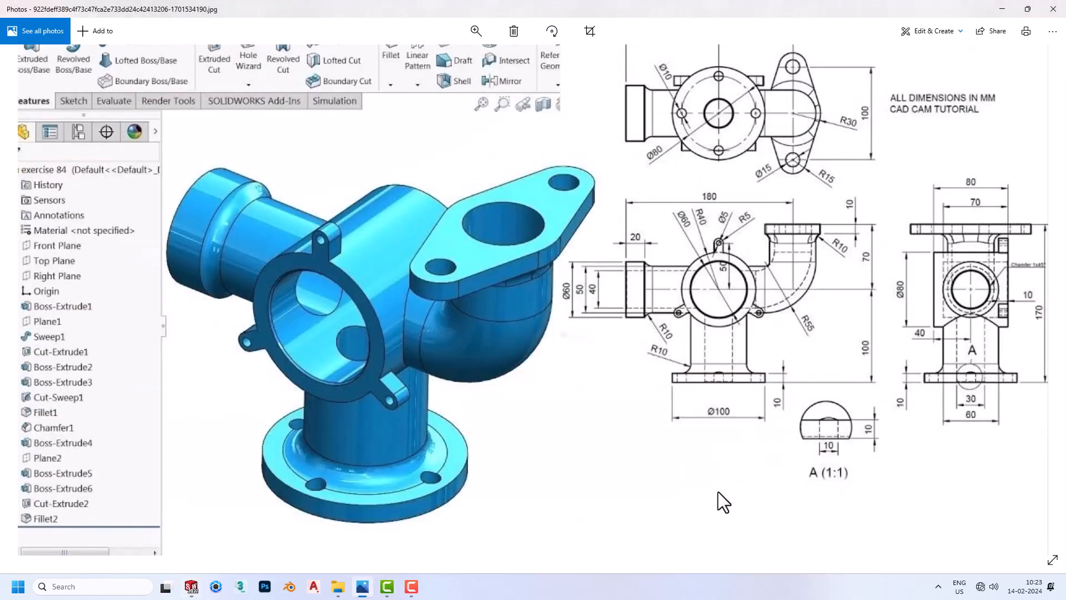
pyautogui.click(192, 586)
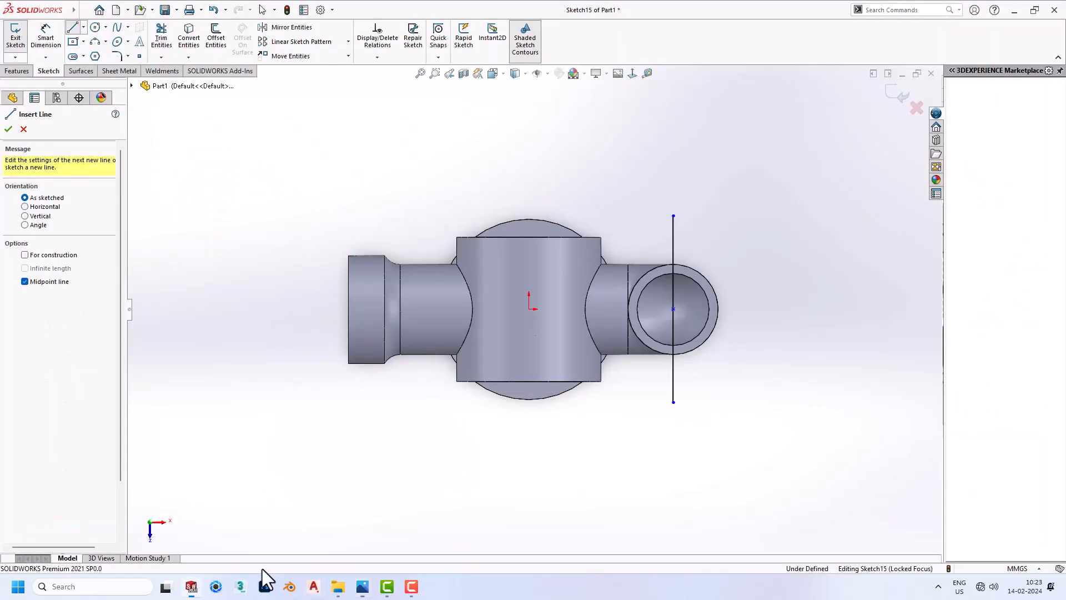
pyautogui.press('d')
pyautogui.click(674, 372)
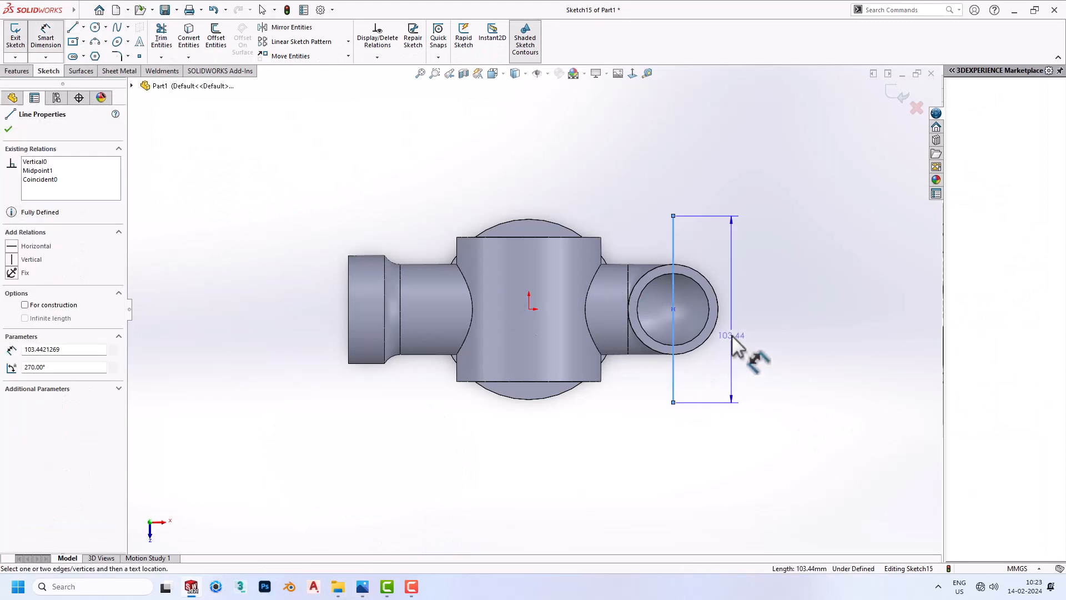
pyautogui.click(734, 351)
pyautogui.write('100')
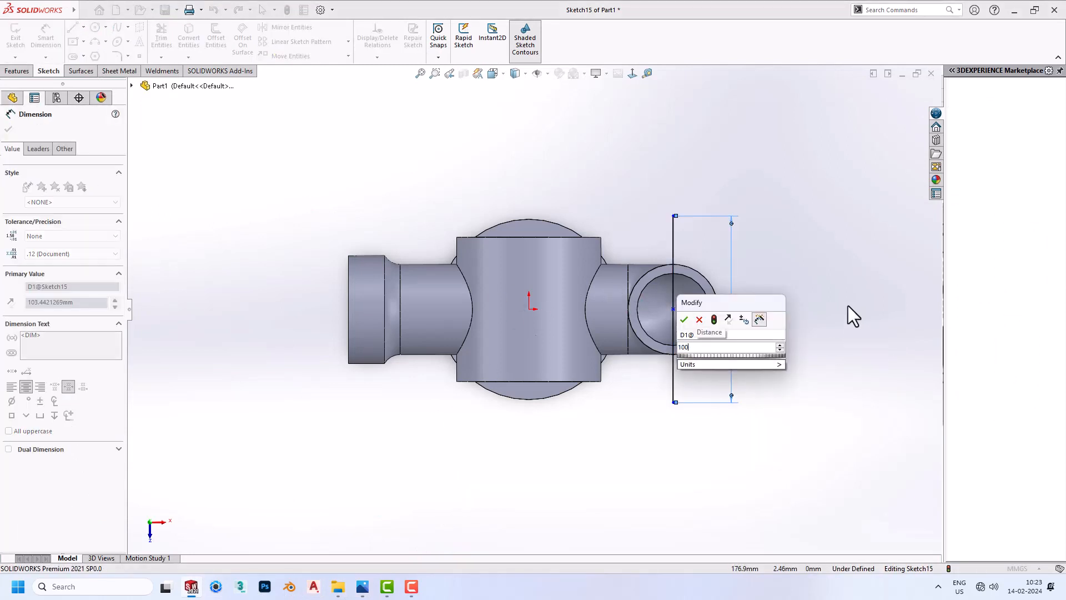
pyautogui.press('Return')
pyautogui.click(848, 305)
pyautogui.scroll(-6, 694, 327)
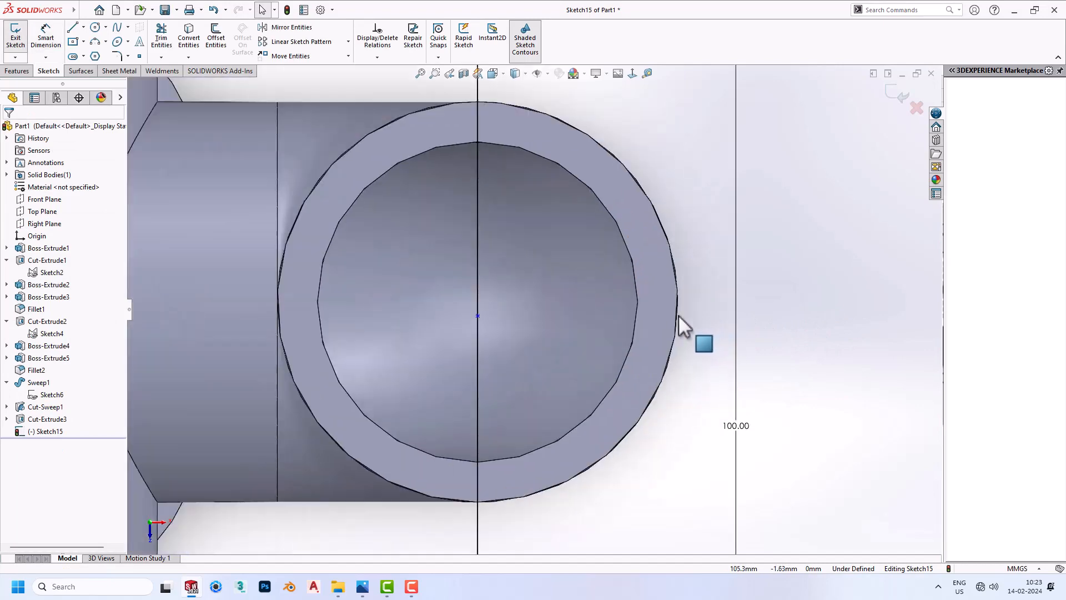
# - Move the vertical line's midpoint onto the elbow opening's centre and change the line to construction geometry
pyautogui.click(479, 303)
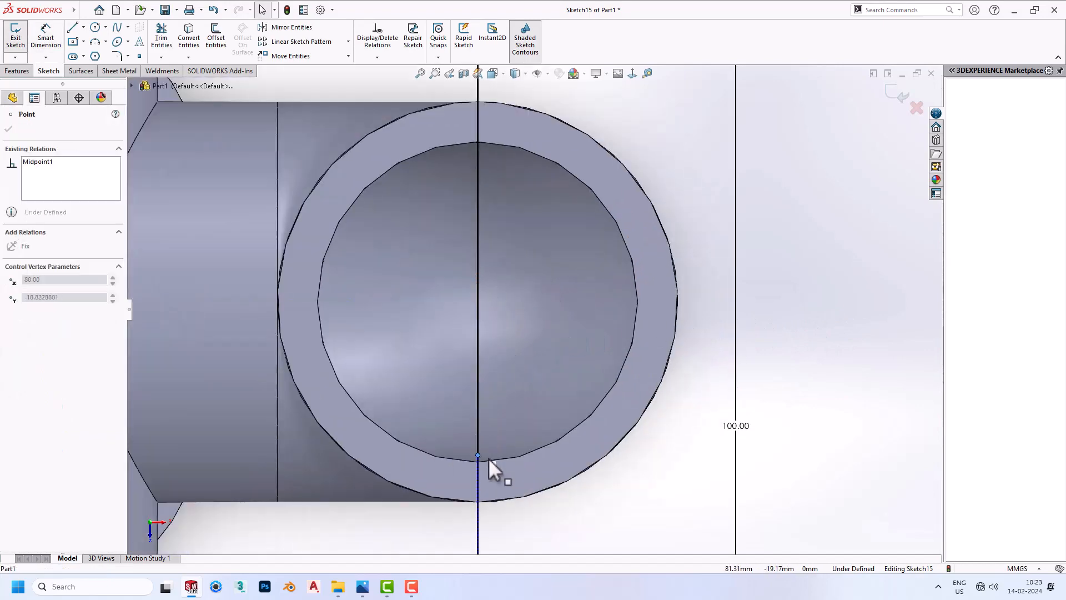
pyautogui.moveTo(488, 457); pyautogui.dragTo(483, 510)
pyautogui.scroll(6, 485, 497)
pyautogui.moveTo(514, 378)
pyautogui.mouseDown()
pyautogui.moveTo(517, 470)
pyautogui.moveTo(528, 307)
pyautogui.mouseUp()
pyautogui.click(704, 386)
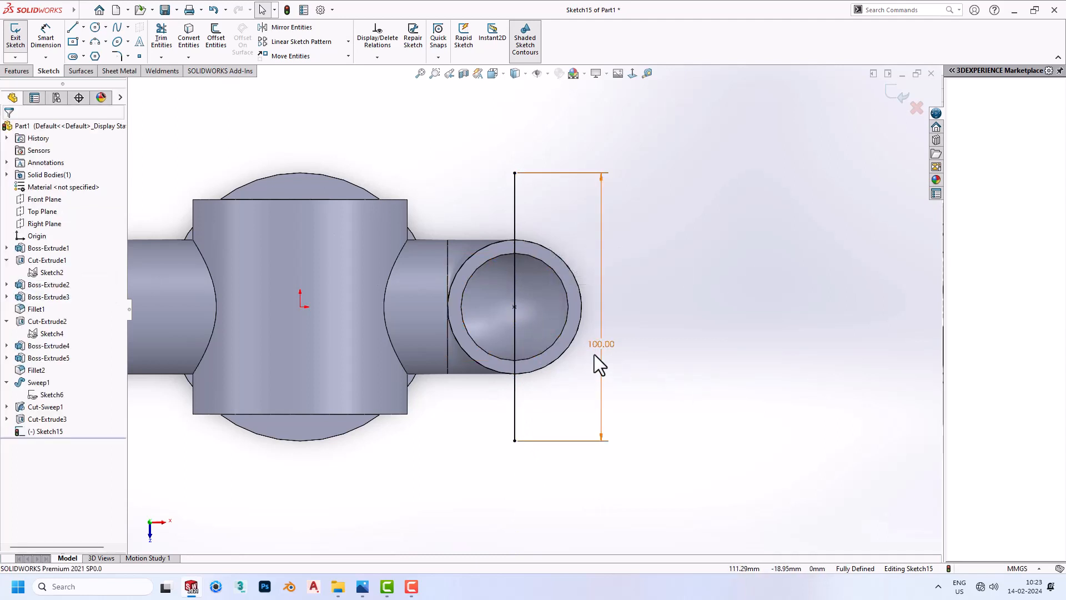
pyautogui.click(514, 228)
pyautogui.click(564, 195)
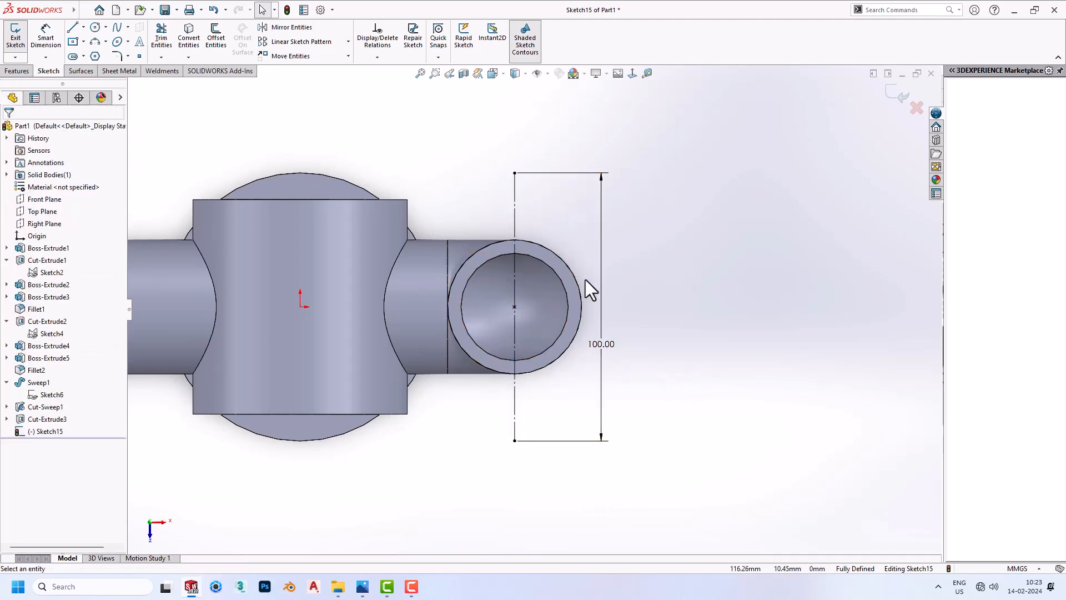
# - Sketch a circle centred on the construction line's upper endpoint and dimension its diameter to 15 mm
pyautogui.click(95, 27)
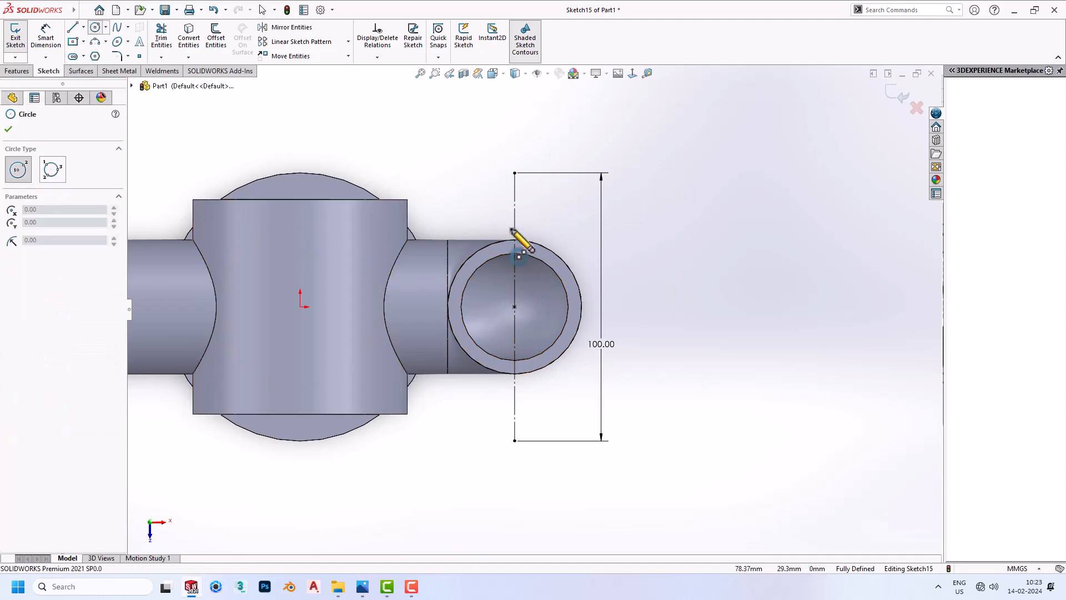
pyautogui.click(515, 172)
pyautogui.click(534, 189)
pyautogui.moveTo(558, 230); pyautogui.dragTo(550, 166, button='right')
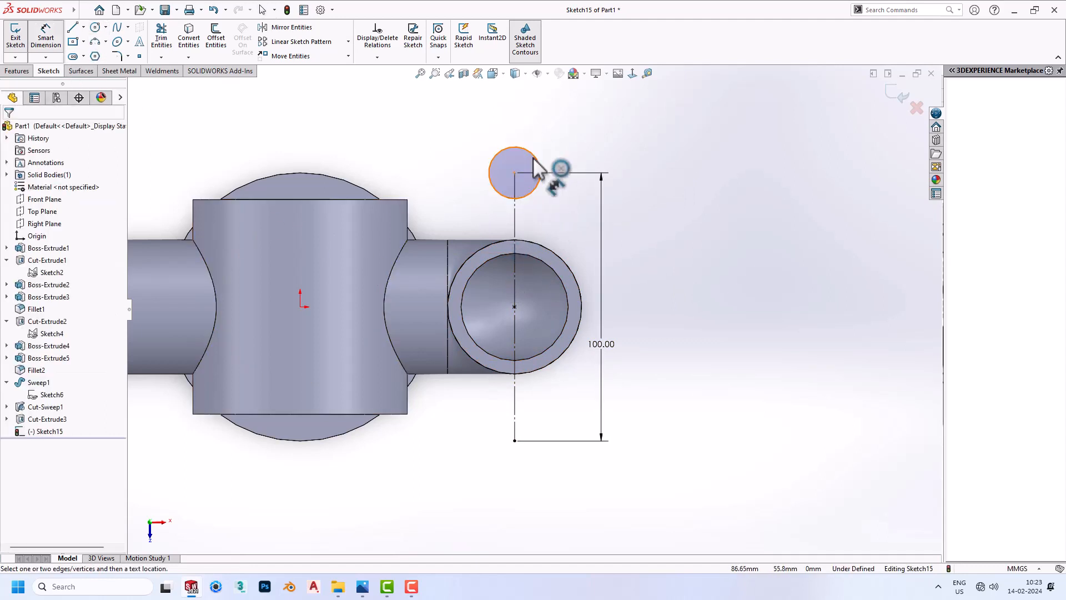
pyautogui.click(540, 170)
pyautogui.click(558, 166)
pyautogui.write('15')
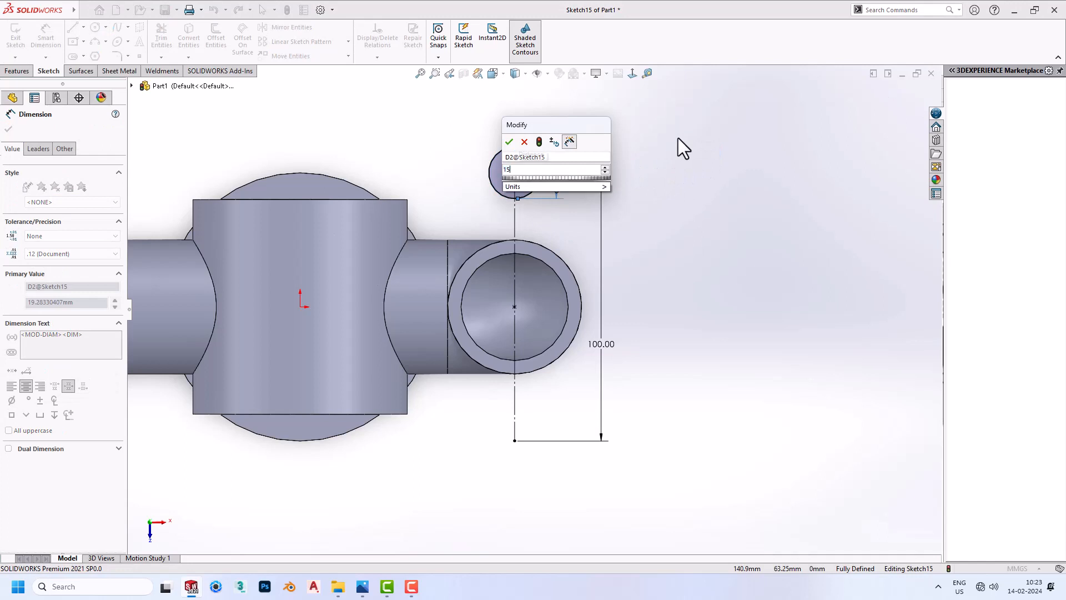
pyautogui.press('Return')
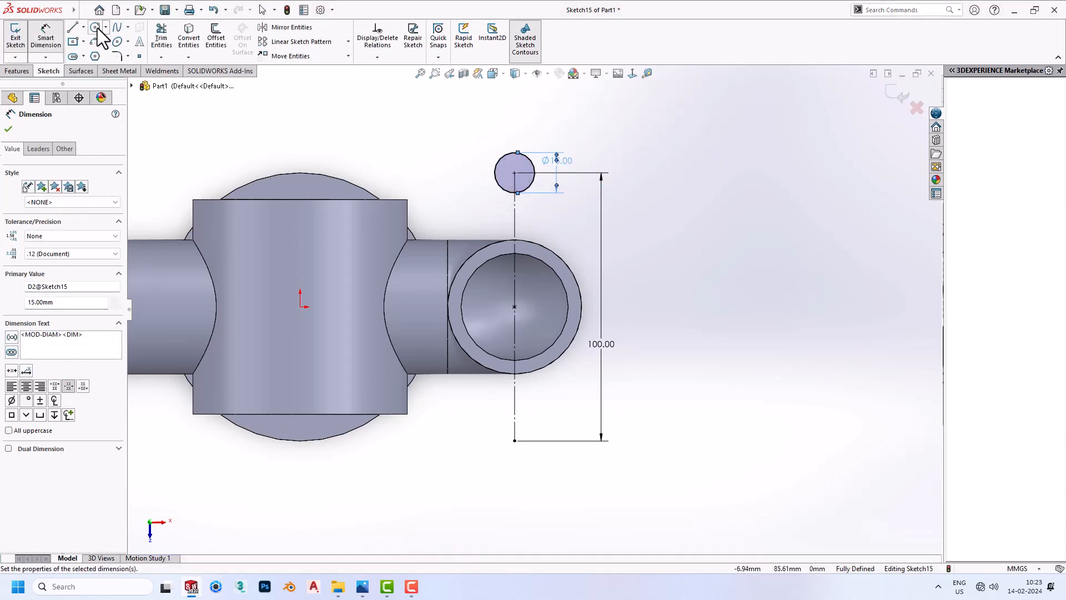
# - Sketch a second circle concentric with the 15 mm hole circle and dimension its diameter to 30 mm
pyautogui.click(96, 28)
pyautogui.click(515, 172)
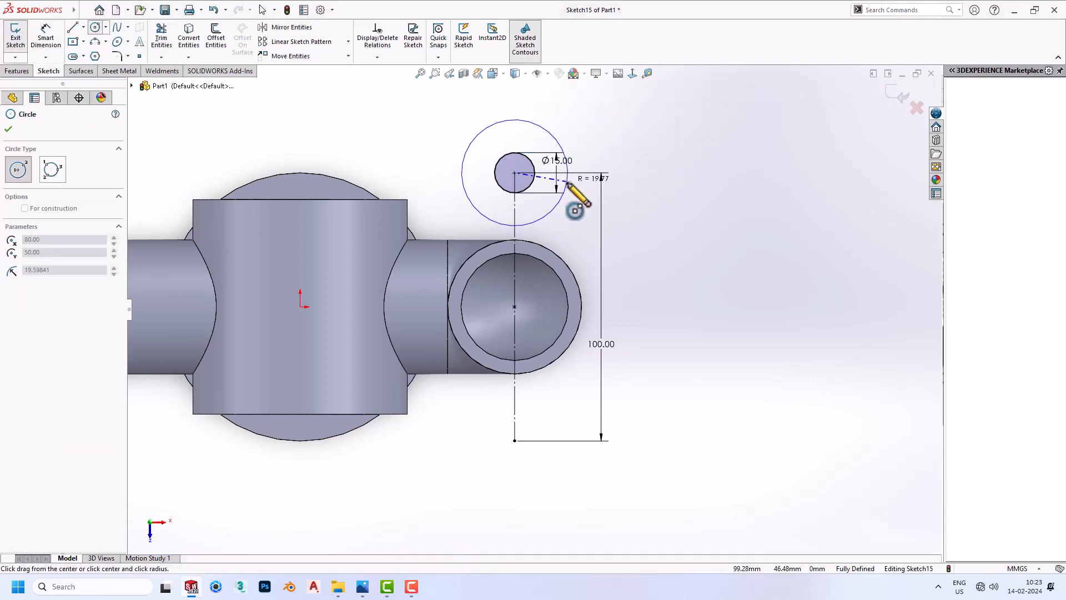
pyautogui.click(568, 183)
pyautogui.moveTo(578, 203); pyautogui.dragTo(583, 172, button='right')
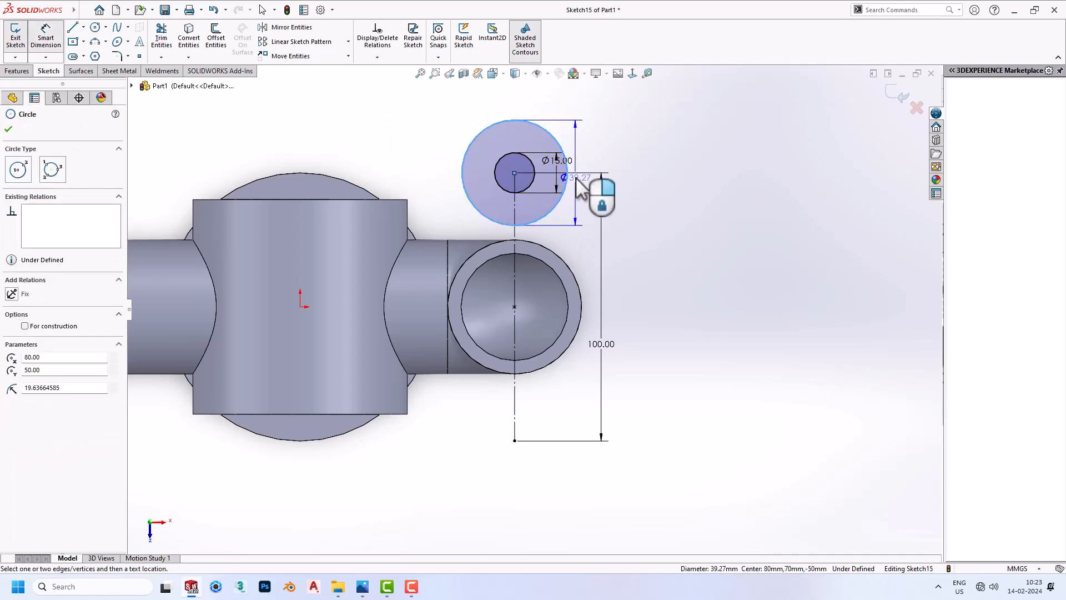
pyautogui.click(577, 182)
pyautogui.write('30')
pyautogui.press('Return')
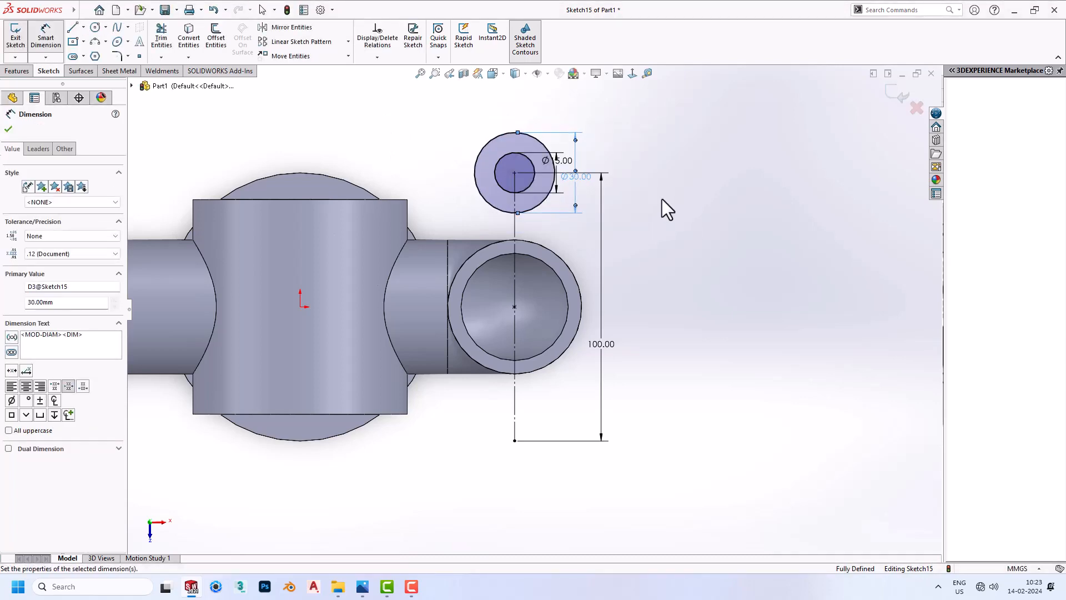
pyautogui.click(662, 199)
# - Sketch a horizontal construction line about 36 mm long outward from the elbow opening's centre
pyautogui.moveTo(453, 115); pyautogui.dragTo(565, 233)
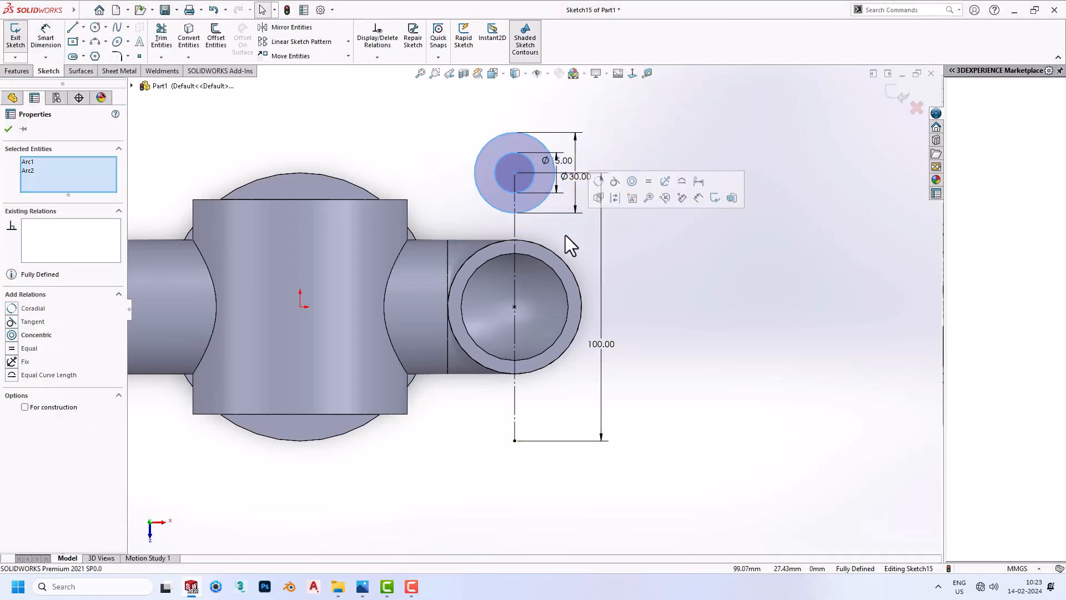
pyautogui.click(83, 27)
pyautogui.click(98, 53)
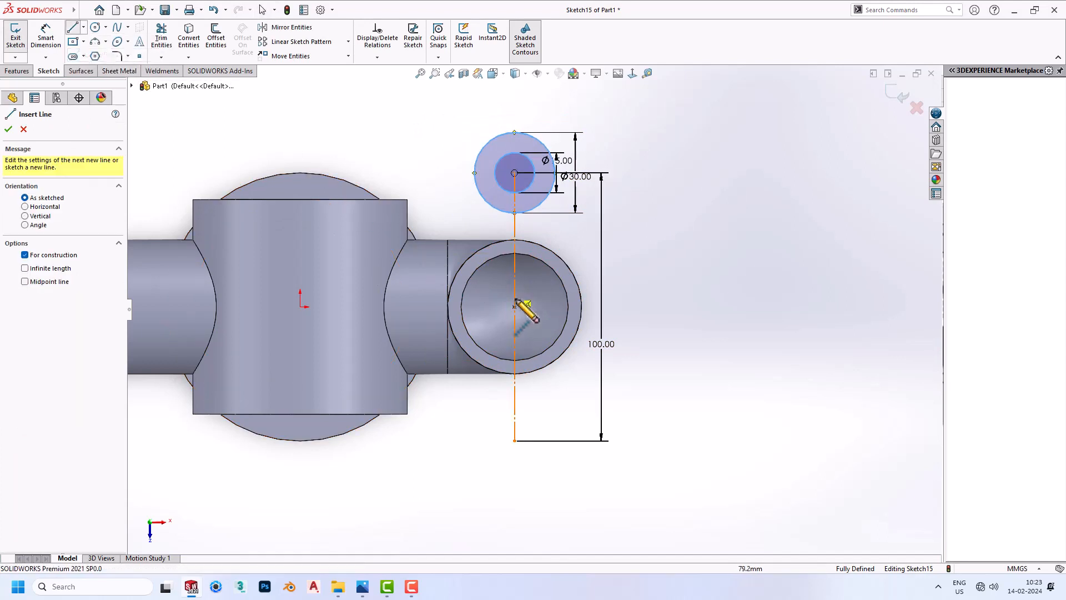
pyautogui.click(515, 306)
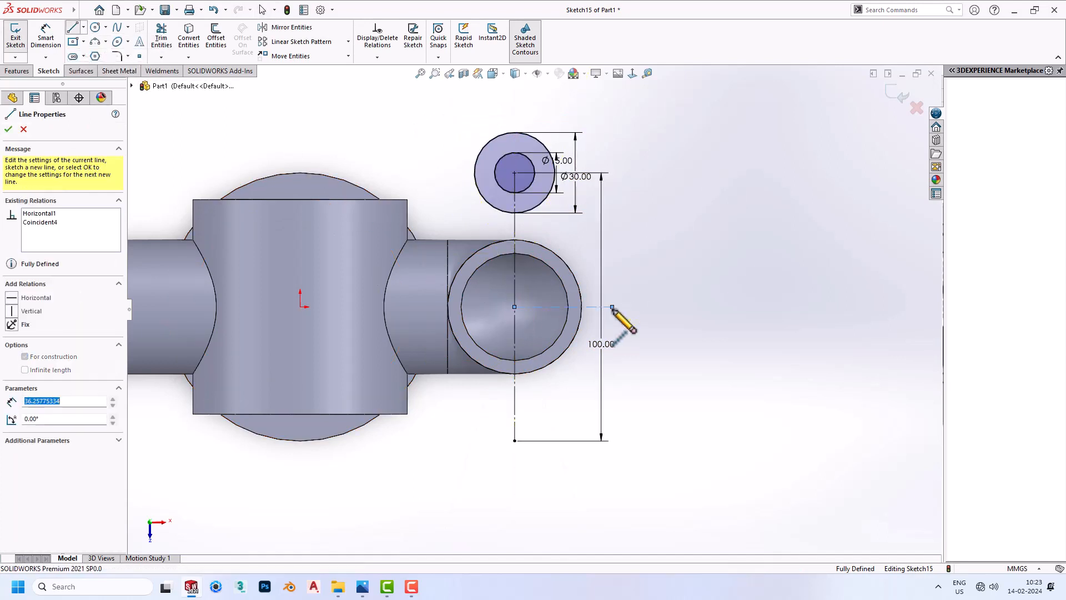
pyautogui.click(613, 306)
pyautogui.press('Escape')
# - Mirror the 15 mm and 30 mm circles about the horizontal construction line
pyautogui.moveTo(464, 114); pyautogui.dragTo(583, 236)
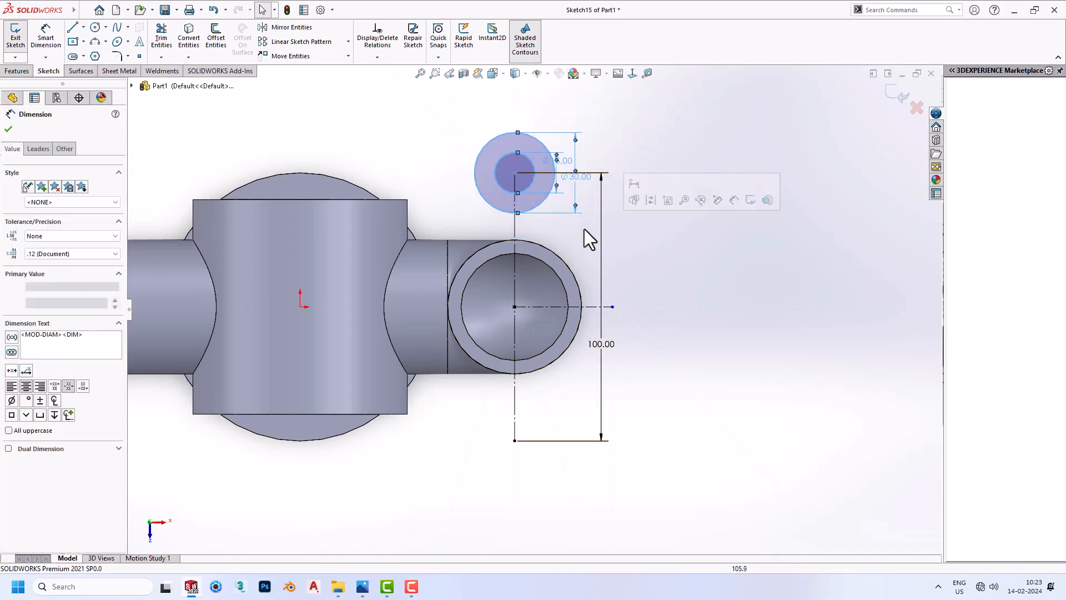
pyautogui.click(298, 25)
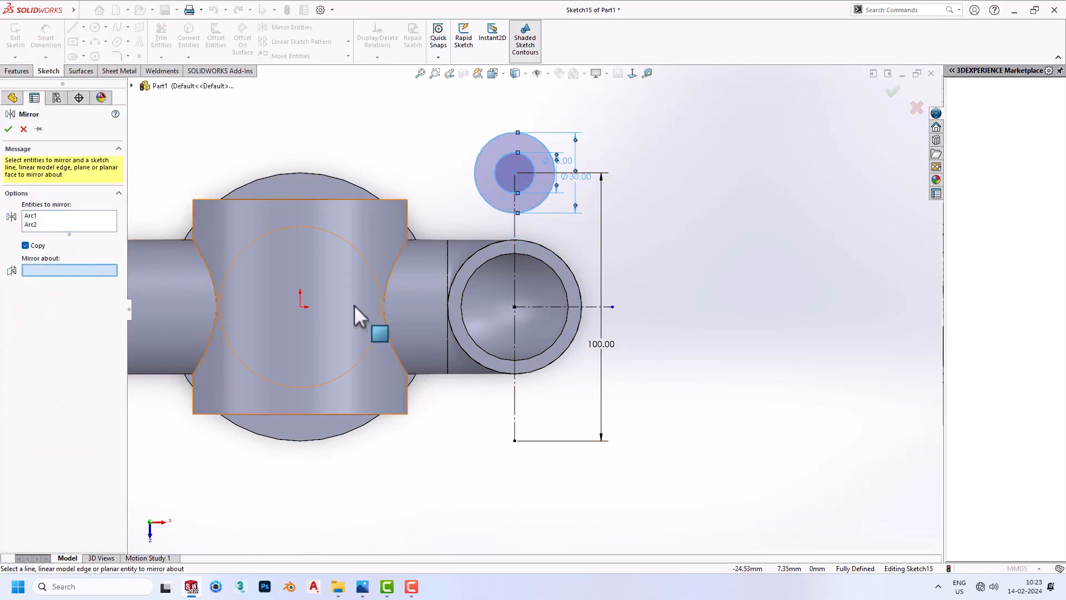
pyautogui.click(589, 307)
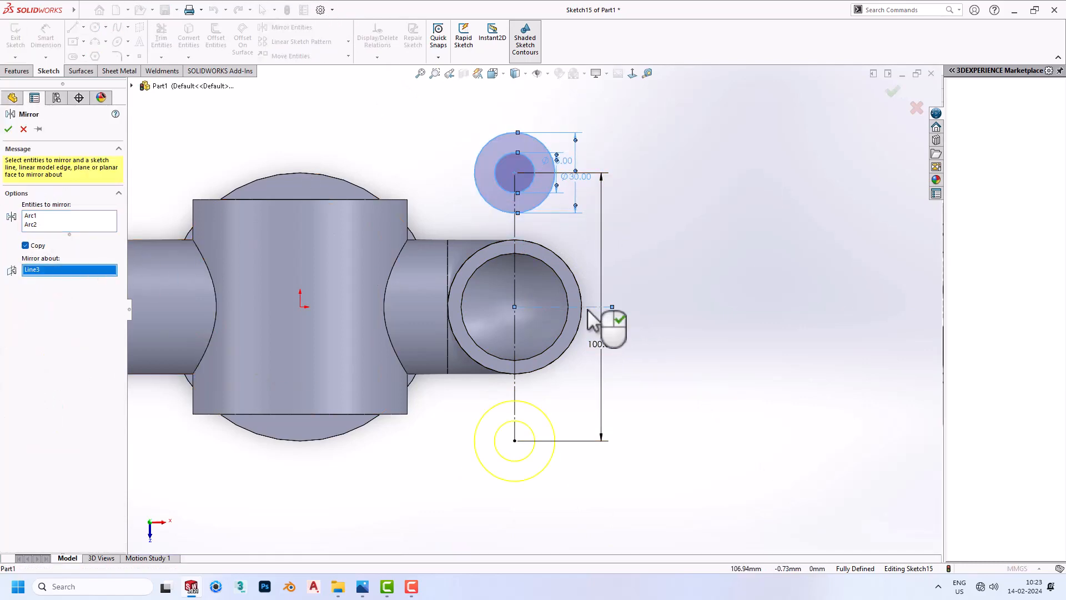
pyautogui.click(7, 129)
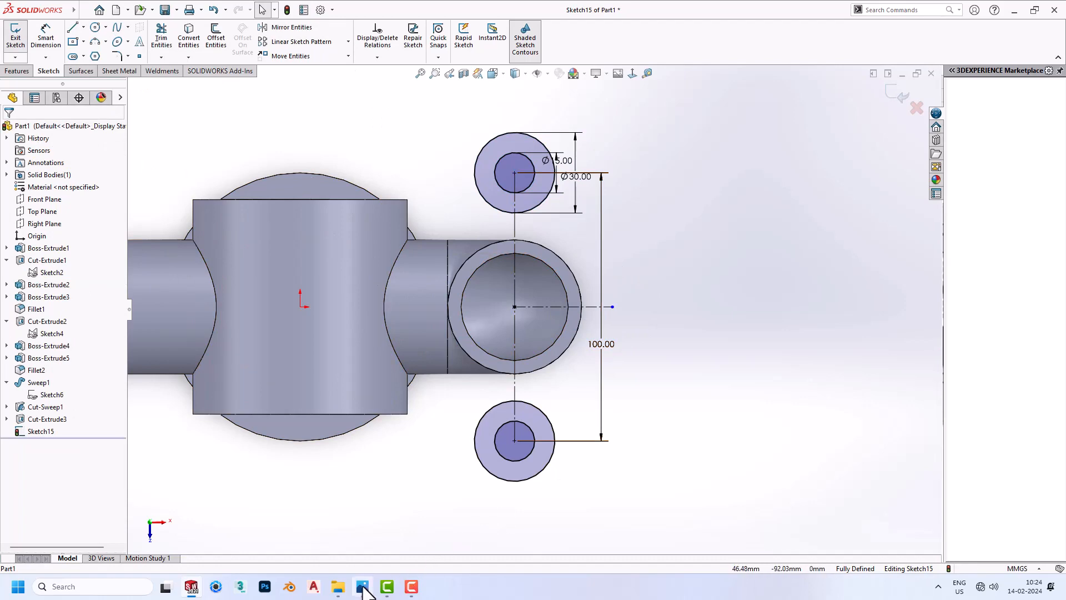
# - Check the reference drawing for the flange's middle radius and sketch a 60 mm diameter circle centred on the elbow opening
pyautogui.click(362, 588)
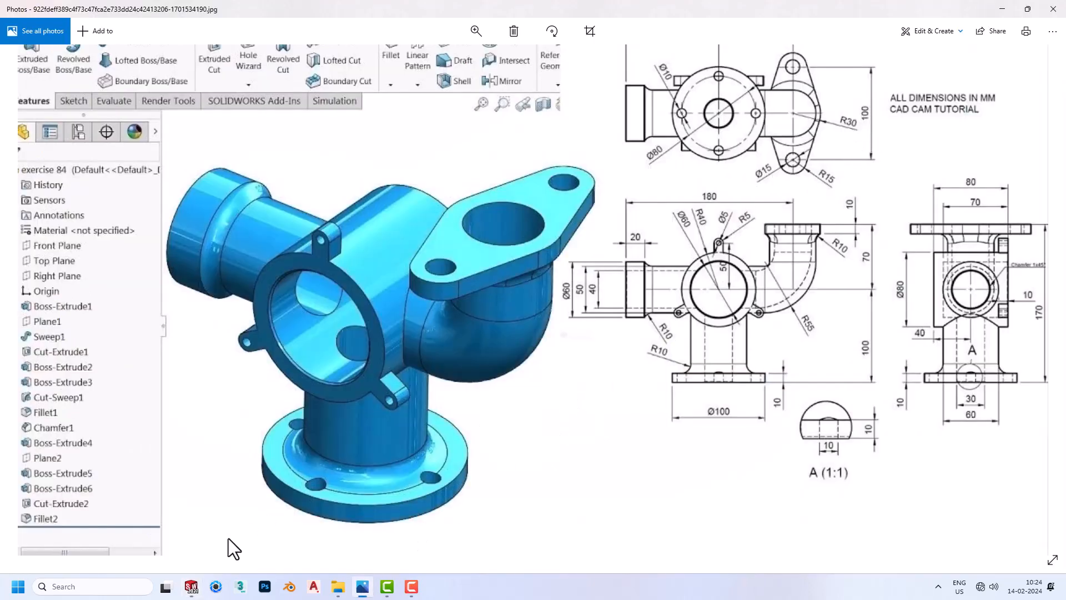
pyautogui.click(186, 587)
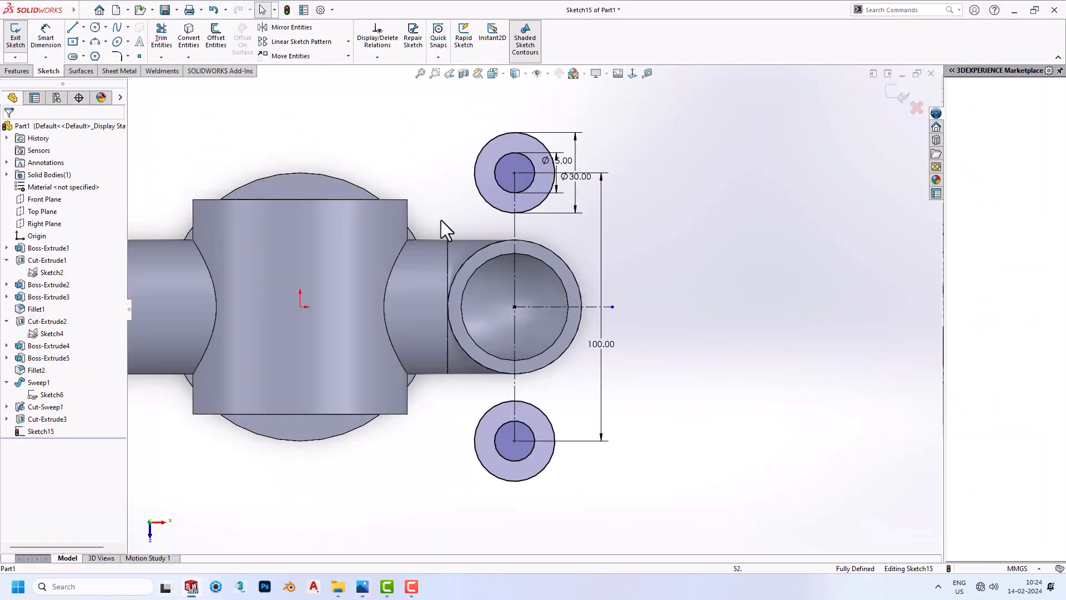
pyautogui.click(95, 28)
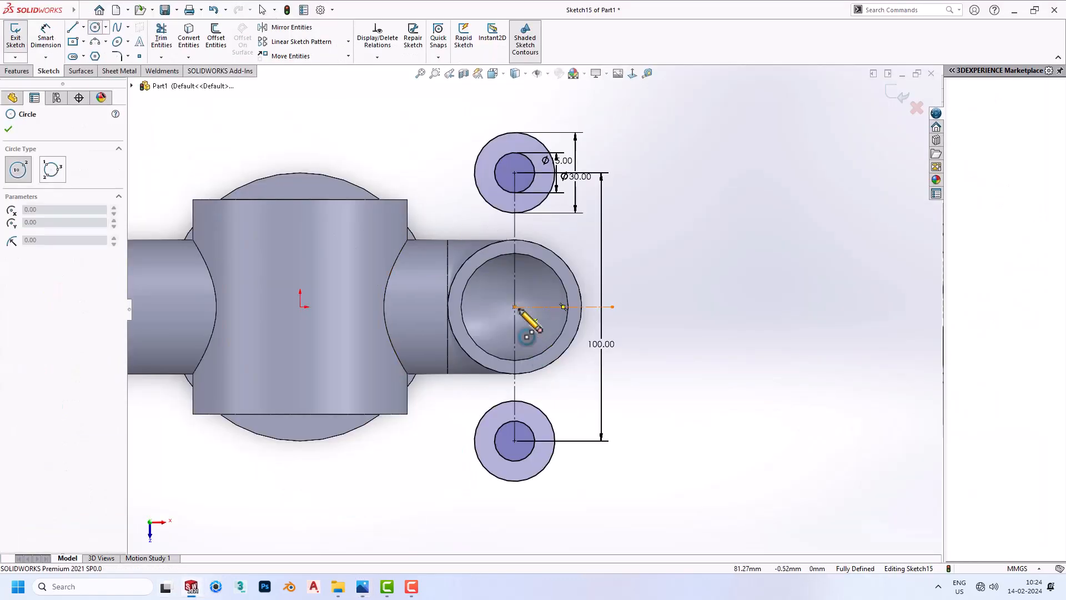
pyautogui.click(515, 306)
pyautogui.click(598, 304)
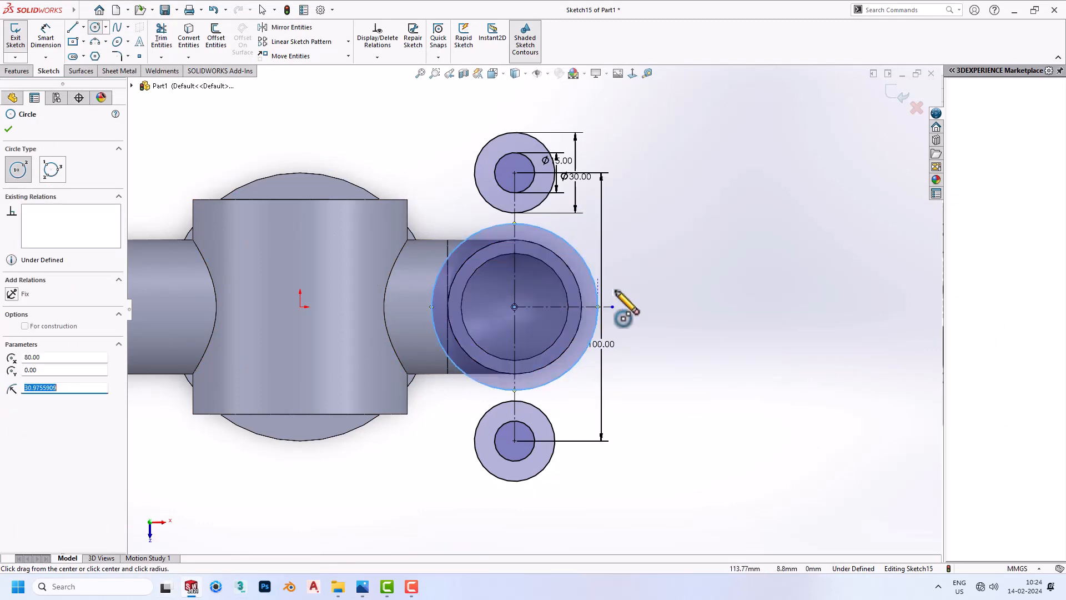
pyautogui.moveTo(624, 305); pyautogui.dragTo(593, 261, button='right')
pyautogui.click(593, 261)
pyautogui.click(661, 303)
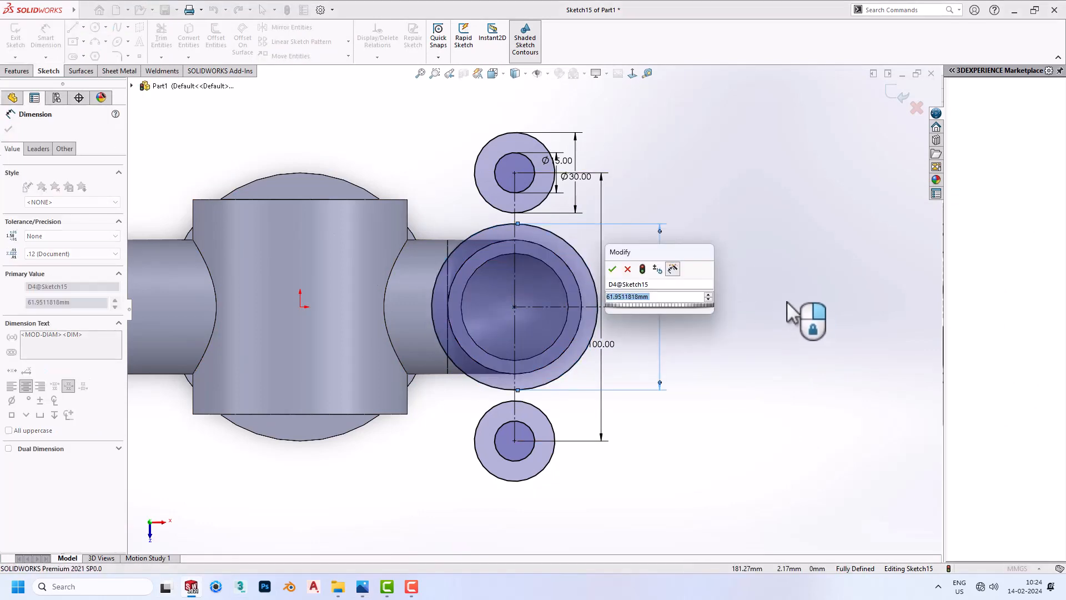
pyautogui.write('60')
pyautogui.press('Return')
pyautogui.press('Escape')
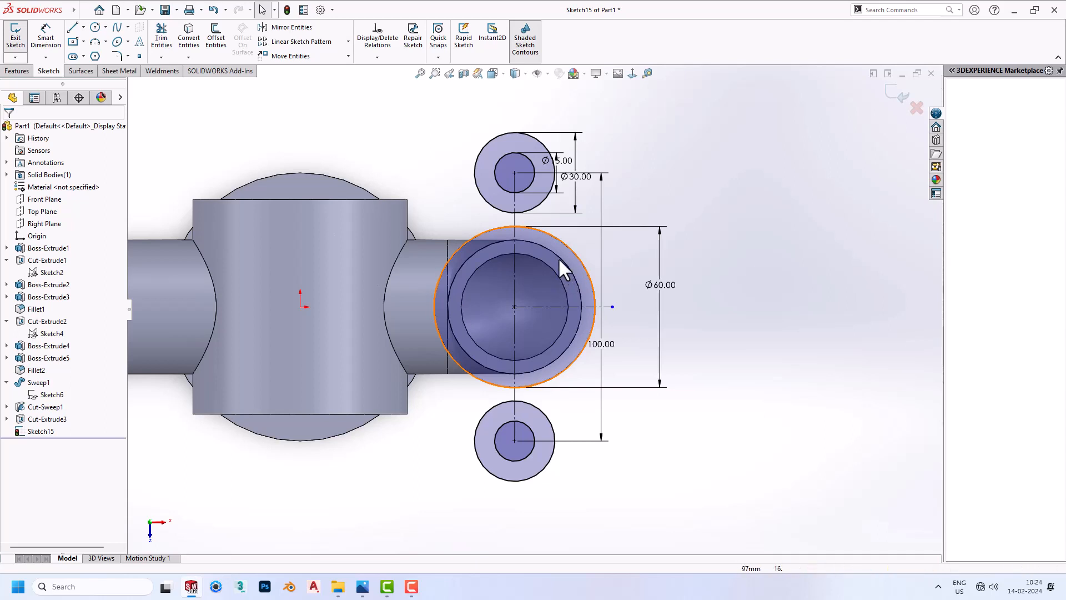
# - Sketch side lines about 48 mm and 54 mm long joining the upper 30 mm circle to the 60 mm circle
pyautogui.click(72, 28)
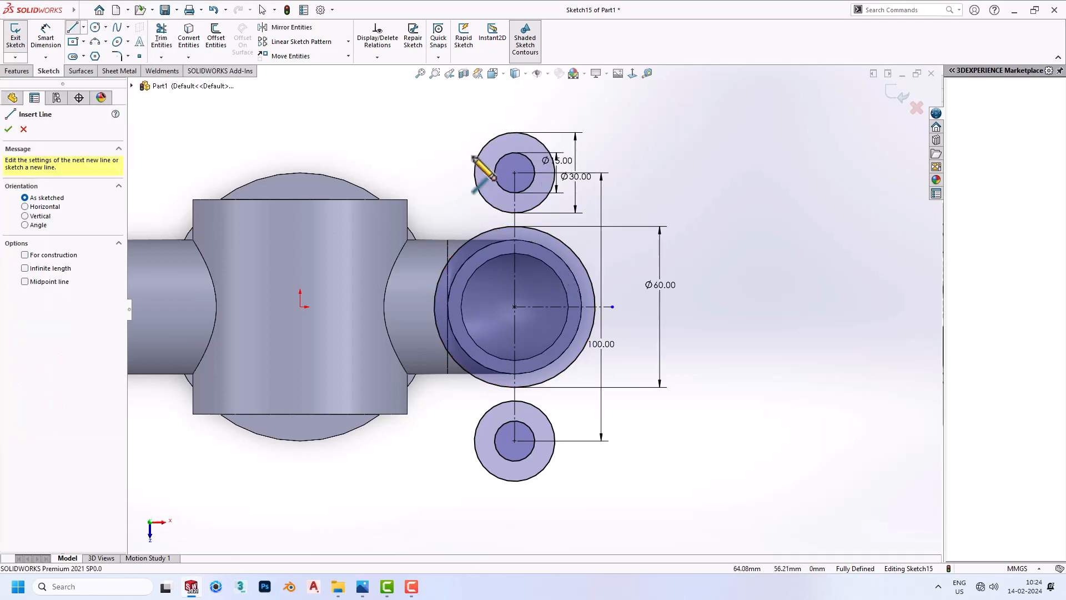
pyautogui.click(475, 173)
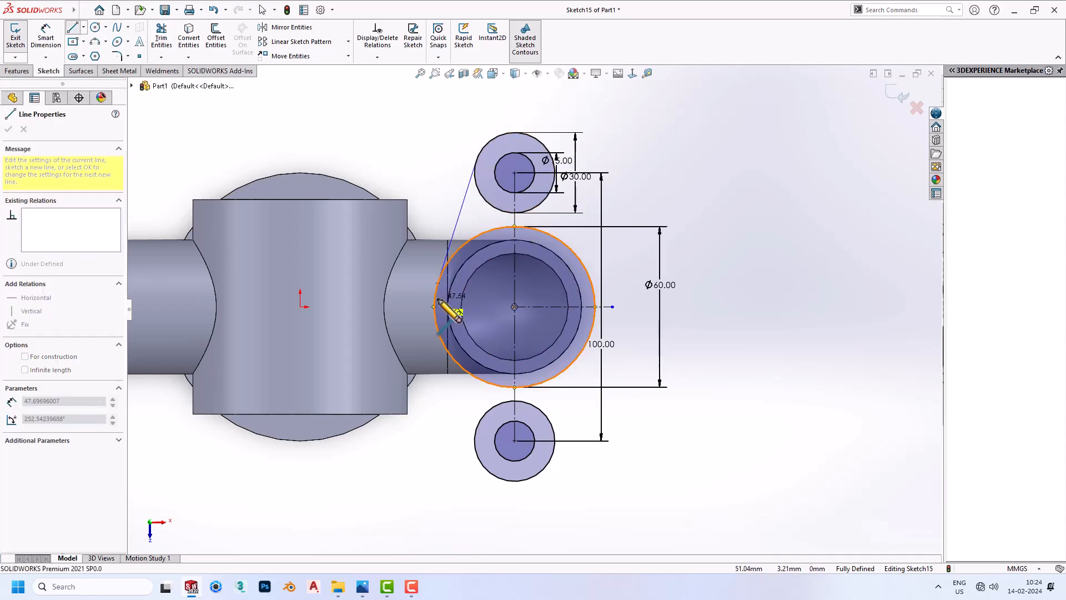
pyautogui.doubleClick(439, 302)
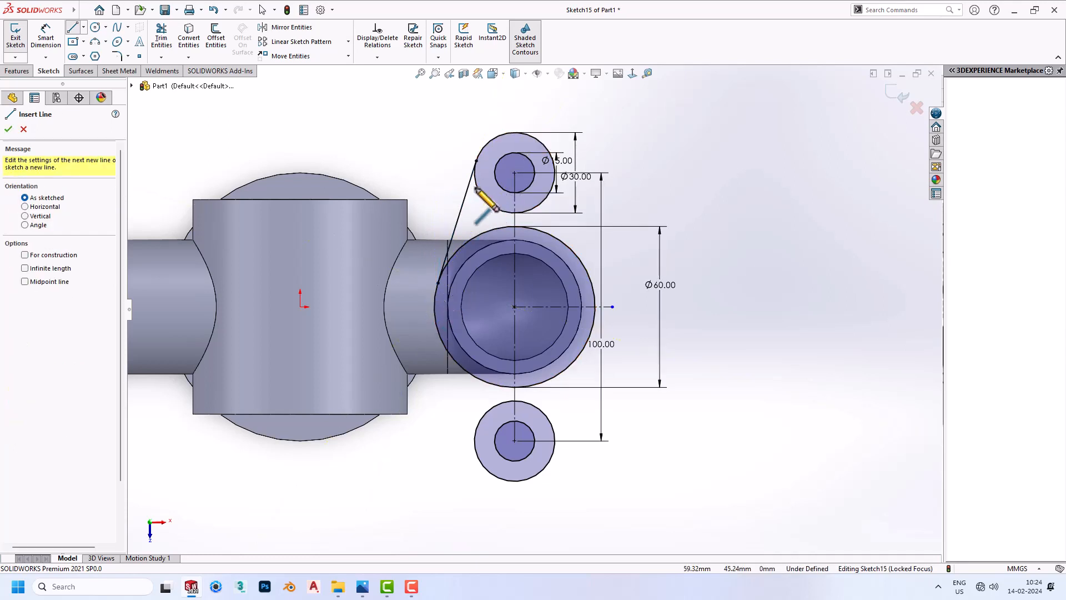
pyautogui.click(555, 165)
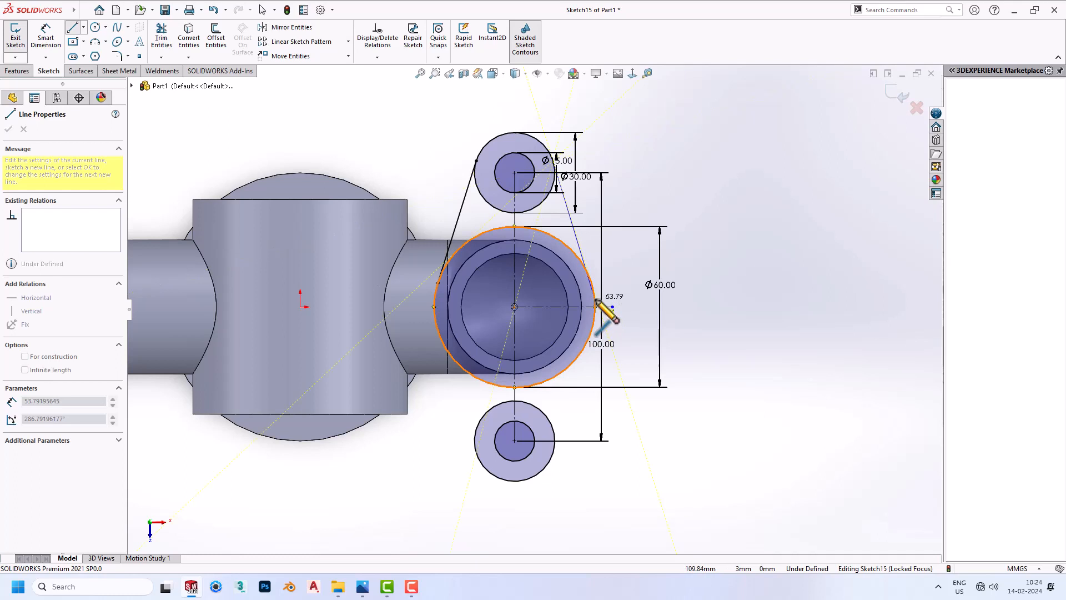
pyautogui.click(596, 304)
pyautogui.press('Escape')
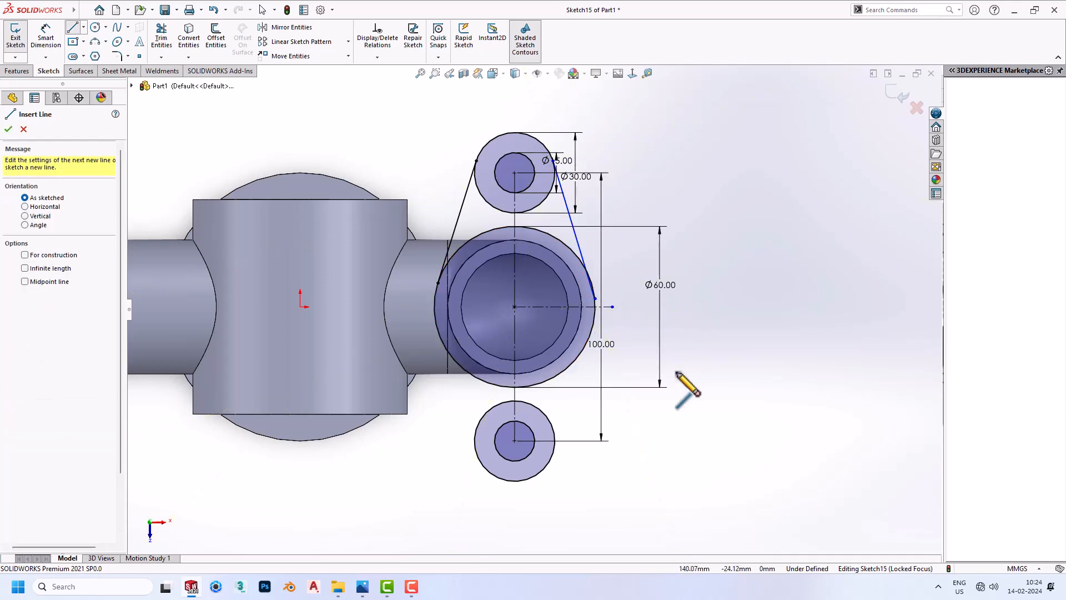
# - Sketch two tangent side lines about 48 mm long joining the 60 mm circle to the lower 30 mm circle
pyautogui.click(589, 341)
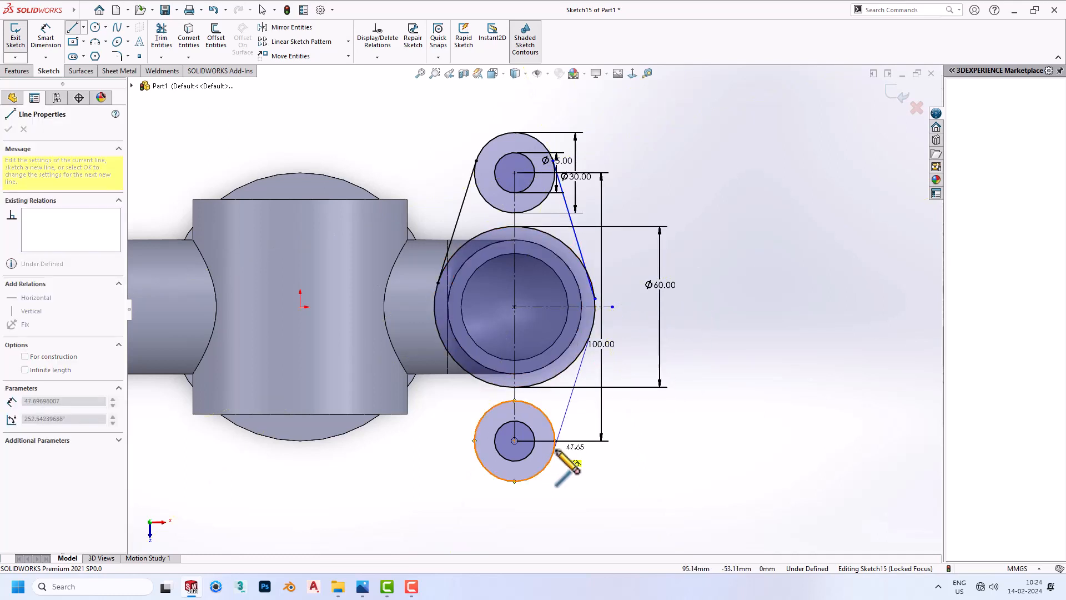
pyautogui.click(555, 451)
pyautogui.press('Escape')
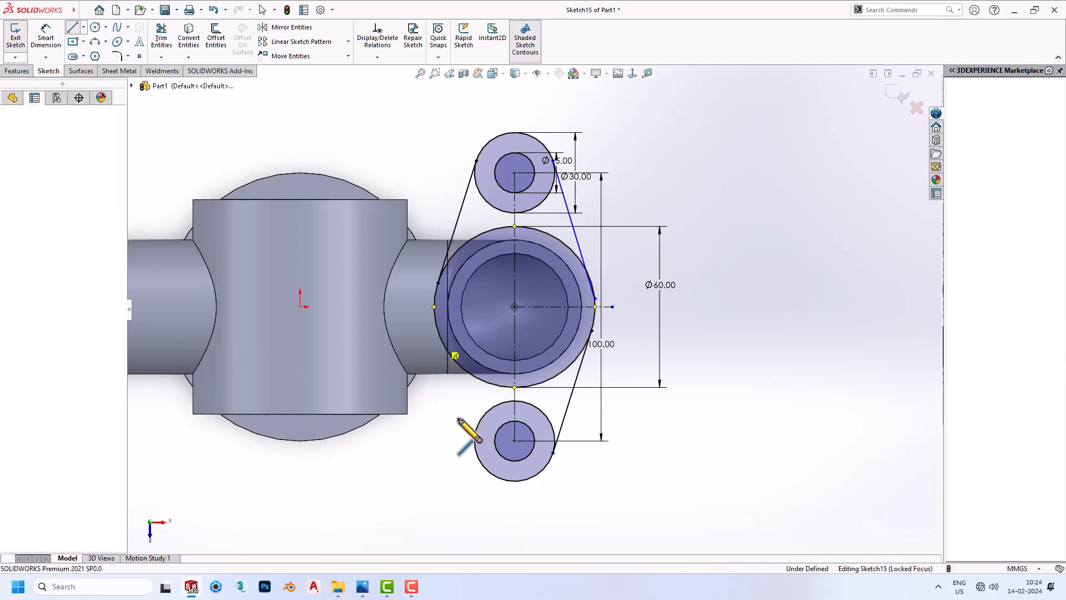
pyautogui.click(438, 332)
pyautogui.click(474, 449)
pyautogui.press('Escape')
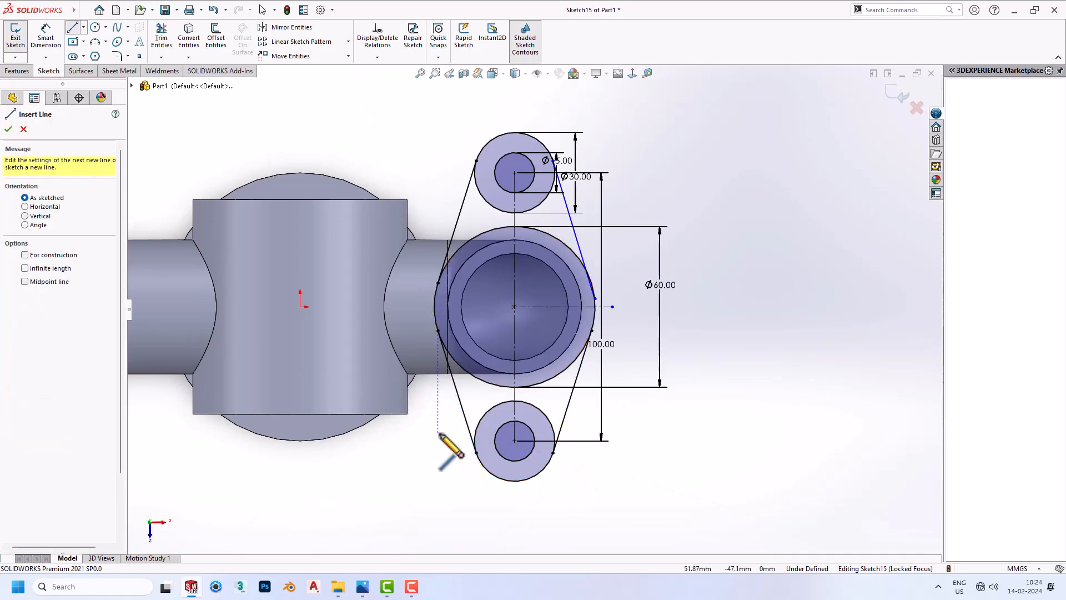
pyautogui.press('Escape')
# - Make the upper-right side line tangent to both the 60 mm circle and the upper 30 mm circle
pyautogui.click(568, 415)
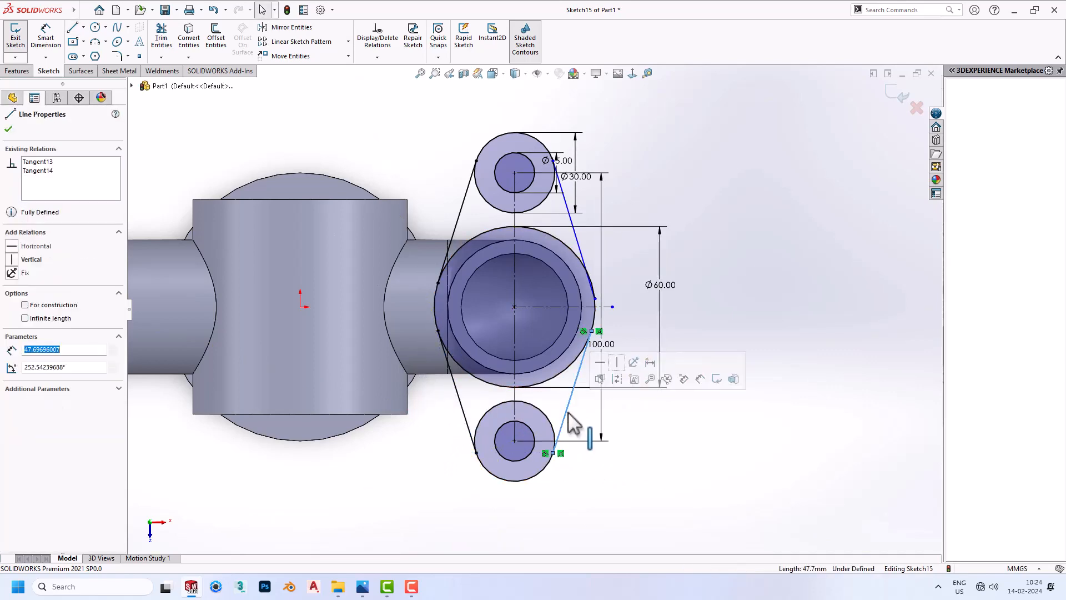
pyautogui.click(642, 460)
pyautogui.click(589, 268)
pyautogui.keyDown('ctrl'); pyautogui.click(594, 295); pyautogui.keyUp('ctrl')
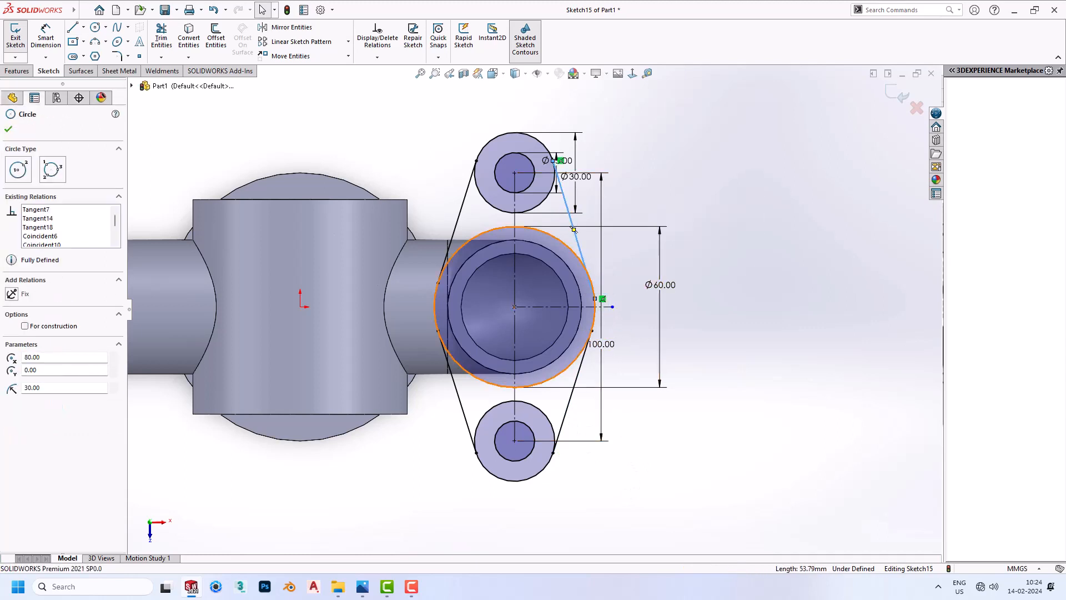
pyautogui.click(759, 343)
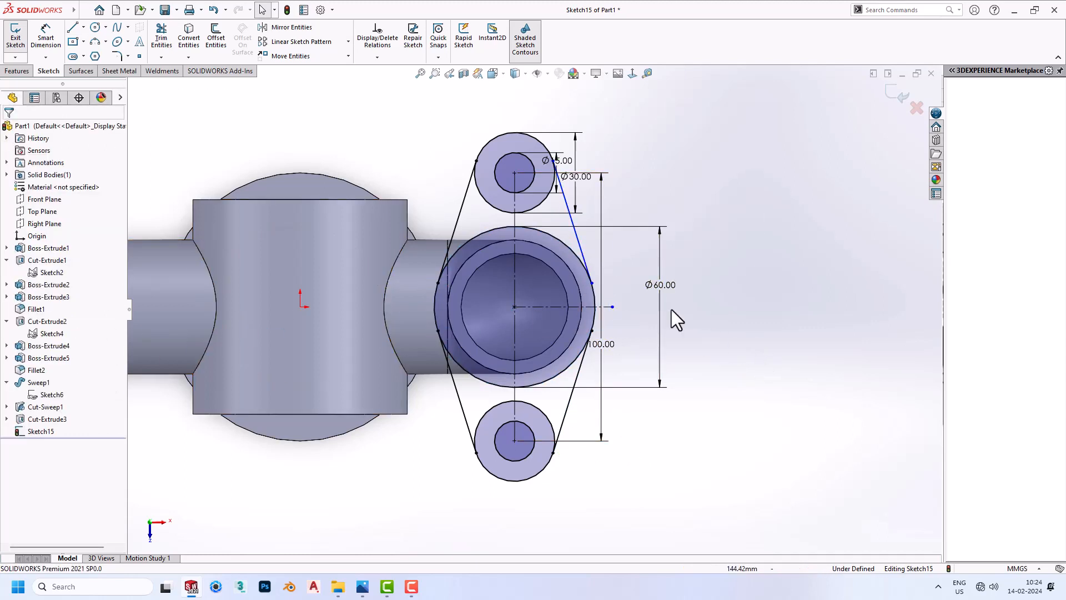
pyautogui.click(578, 238)
pyautogui.keyDown('ctrl'); pyautogui.click(544, 210); pyautogui.keyUp('ctrl')
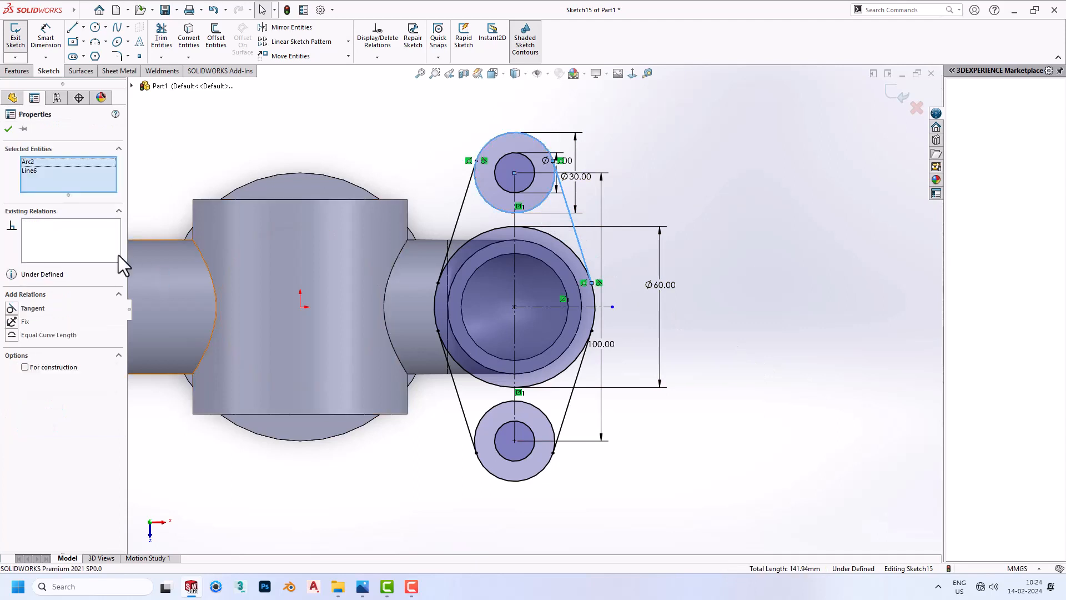
pyautogui.click(25, 309)
pyautogui.click(791, 381)
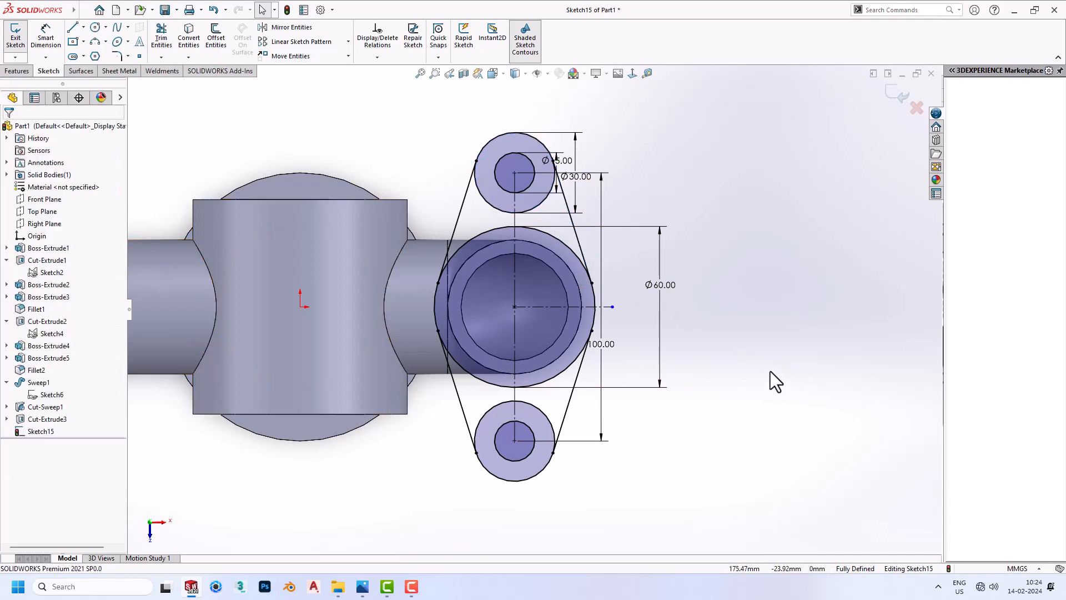
# - Trim the inner arcs of the 60 mm circle and both 30 mm circles, leaving a single closed flange outline
pyautogui.moveTo(774, 355); pyautogui.dragTo(752, 393, button='right')
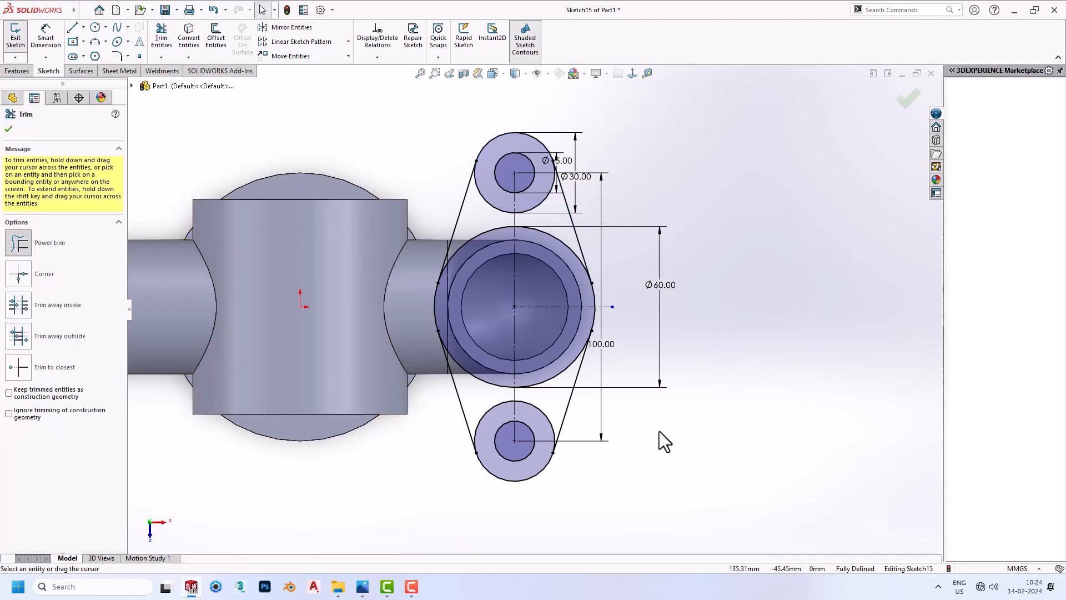
pyautogui.moveTo(565, 389); pyautogui.dragTo(560, 373)
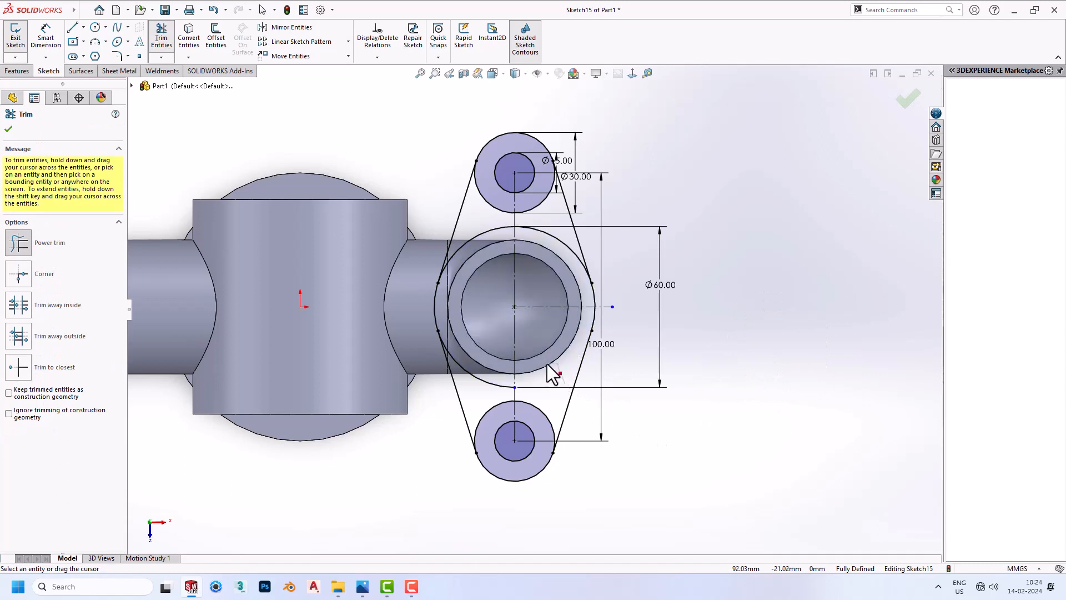
pyautogui.moveTo(481, 364)
pyautogui.mouseDown()
pyautogui.moveTo(492, 231)
pyautogui.moveTo(503, 257)
pyautogui.mouseUp()
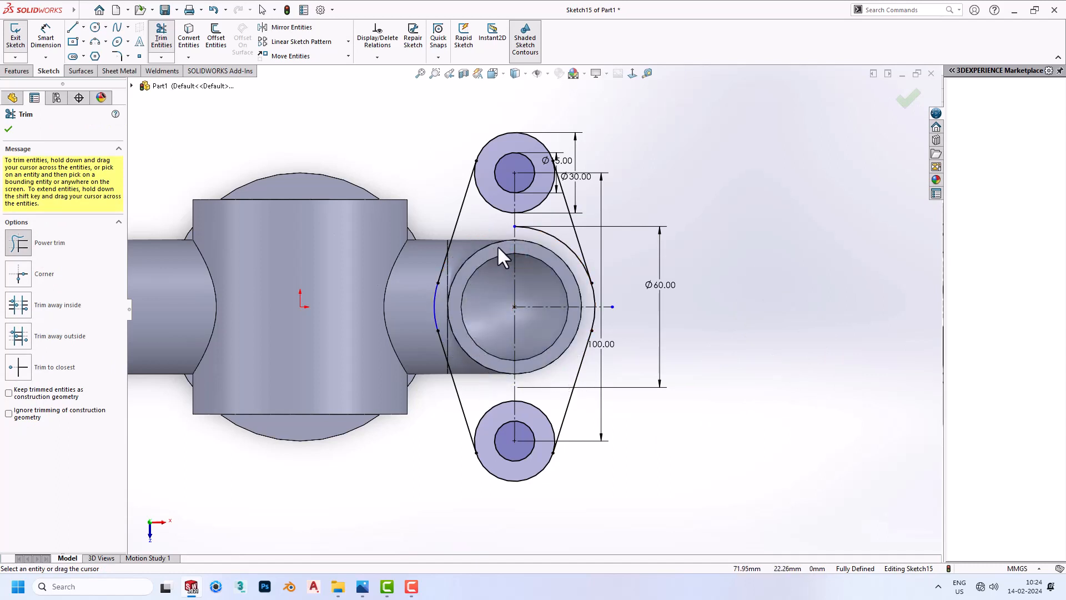
pyautogui.moveTo(539, 391); pyautogui.dragTo(534, 418)
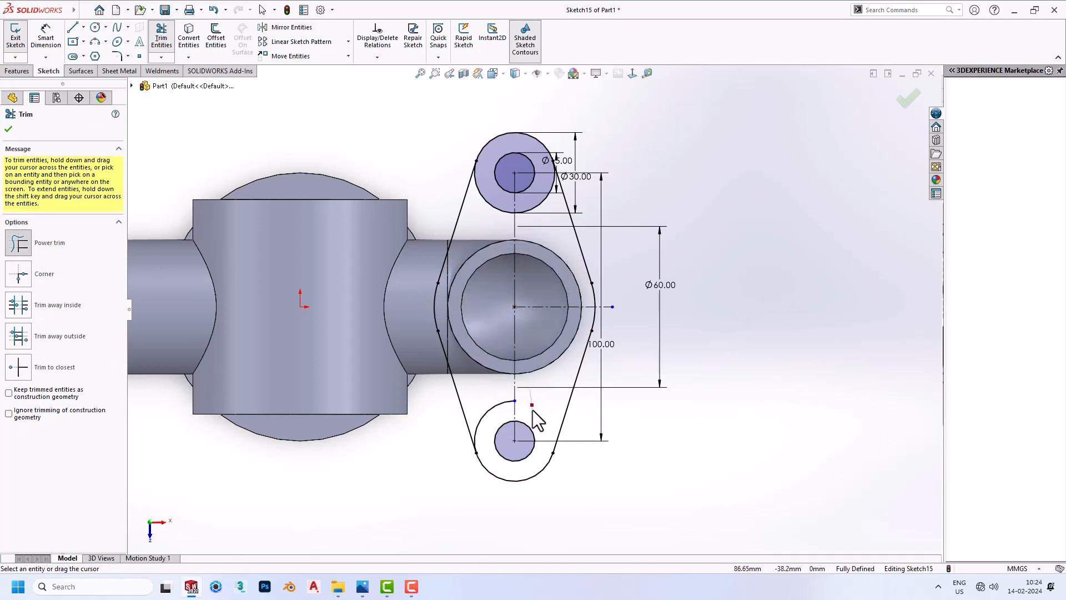
pyautogui.moveTo(519, 209)
pyautogui.mouseDown()
pyautogui.moveTo(542, 231)
pyautogui.moveTo(530, 214)
pyautogui.moveTo(478, 225)
pyautogui.mouseUp()
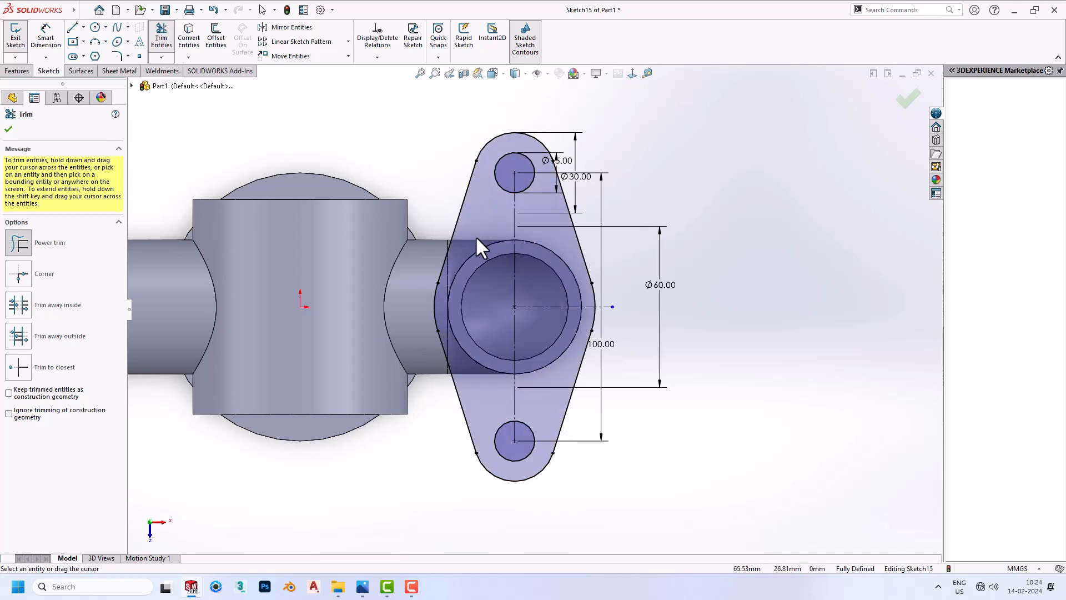
pyautogui.press('Escape')
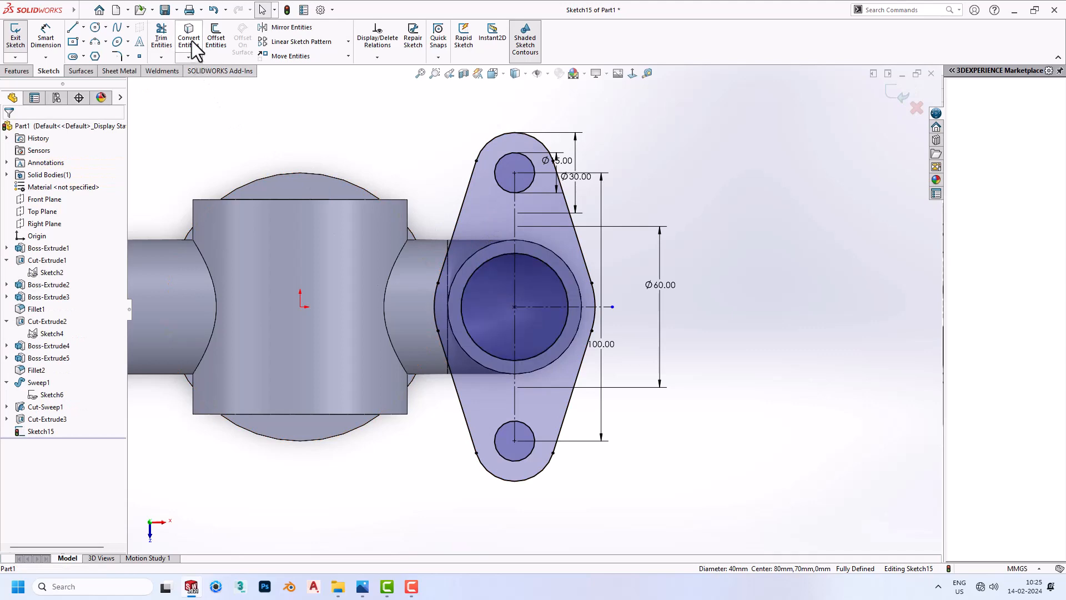
# - Extrude the flange outline with its holes 10 mm, reversed downward toward the elbow and merged with the body
pyautogui.click(17, 71)
pyautogui.click(20, 38)
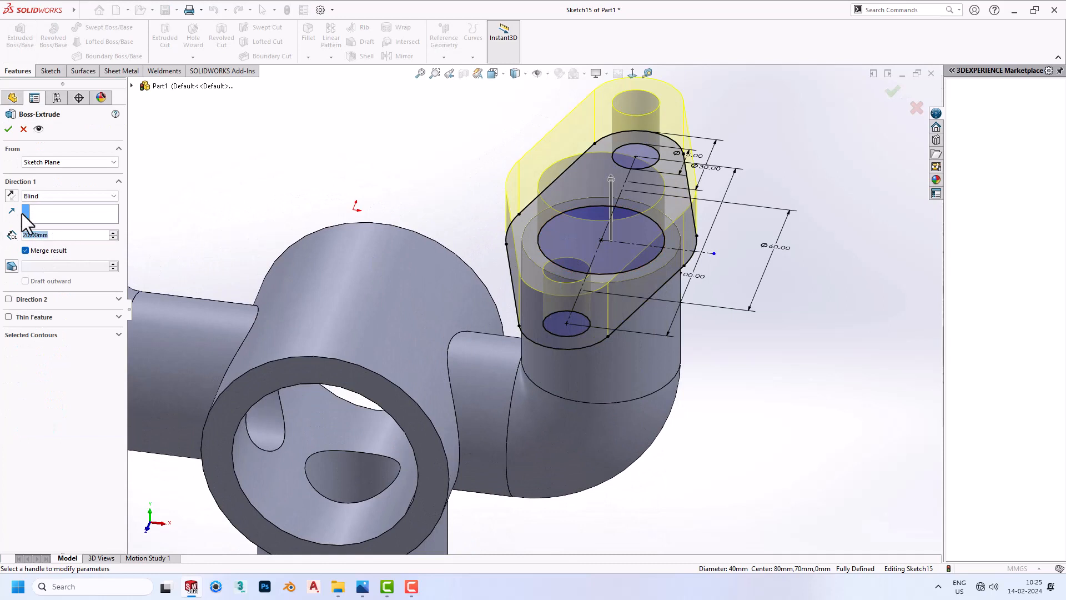
pyautogui.write('10')
pyautogui.press('Return')
pyautogui.click(11, 196)
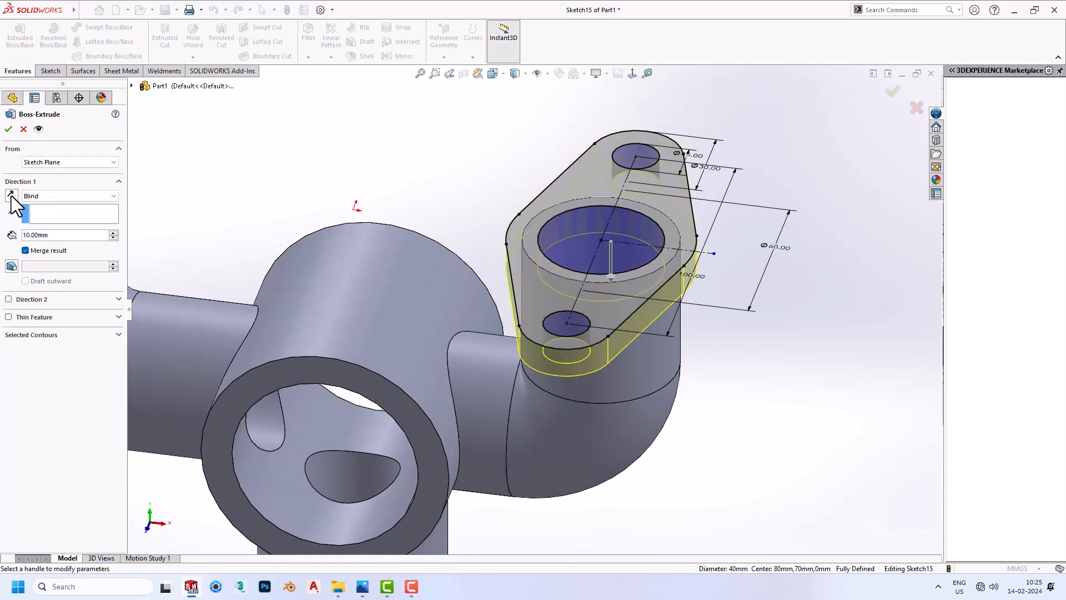
pyautogui.click(9, 129)
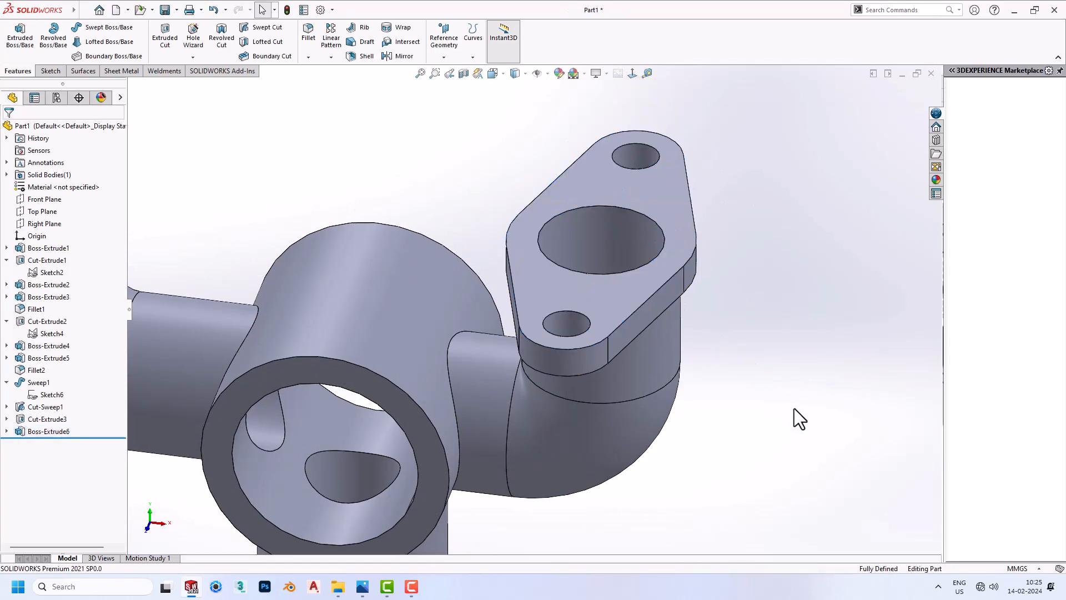
# - Fillet the edge where the two-hole flange's underside meets the elbow tube with a 10 mm radius
pyautogui.scroll(5, 794, 408)
pyautogui.moveTo(542, 308); pyautogui.dragTo(610, 339, button='middle')
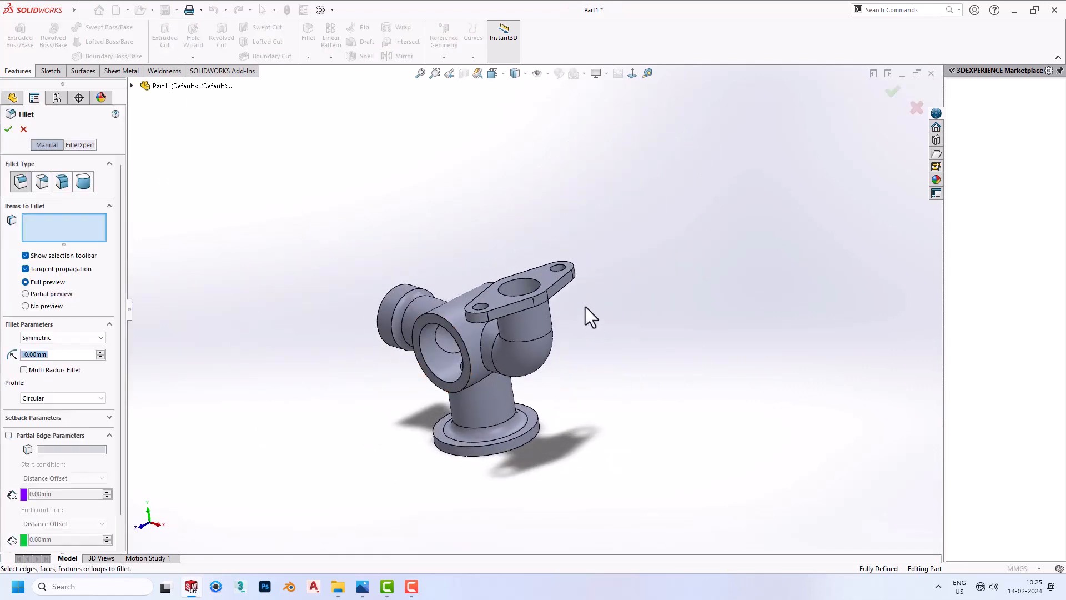
pyautogui.scroll(-8, 585, 307)
pyautogui.click(432, 273)
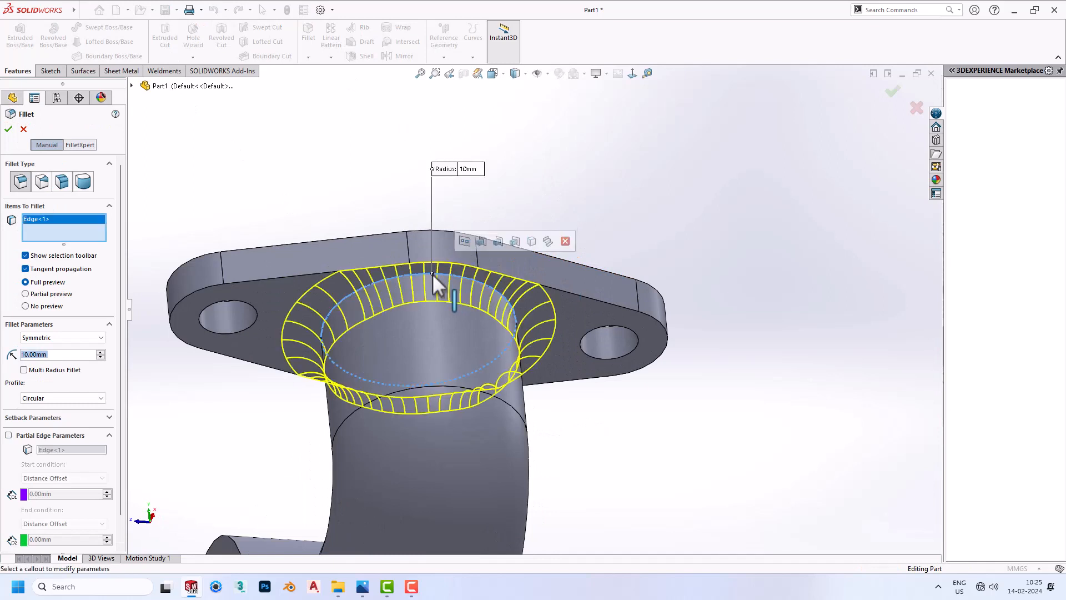
pyautogui.click(12, 129)
# - Check the reference drawing, start a sketch on the round base flange's underside, and draw an origin-centred circle about 78 mm in diameter
pyautogui.scroll(8, 378, 161)
pyautogui.moveTo(436, 167)
pyautogui.mouseDown(button='middle')
pyautogui.moveTo(539, 332)
pyautogui.moveTo(509, 338)
pyautogui.moveTo(512, 423)
pyautogui.moveTo(461, 469)
pyautogui.moveTo(488, 378)
pyautogui.moveTo(499, 486)
pyautogui.mouseUp(button='middle')
pyautogui.hotkey('alt', 'Tab')
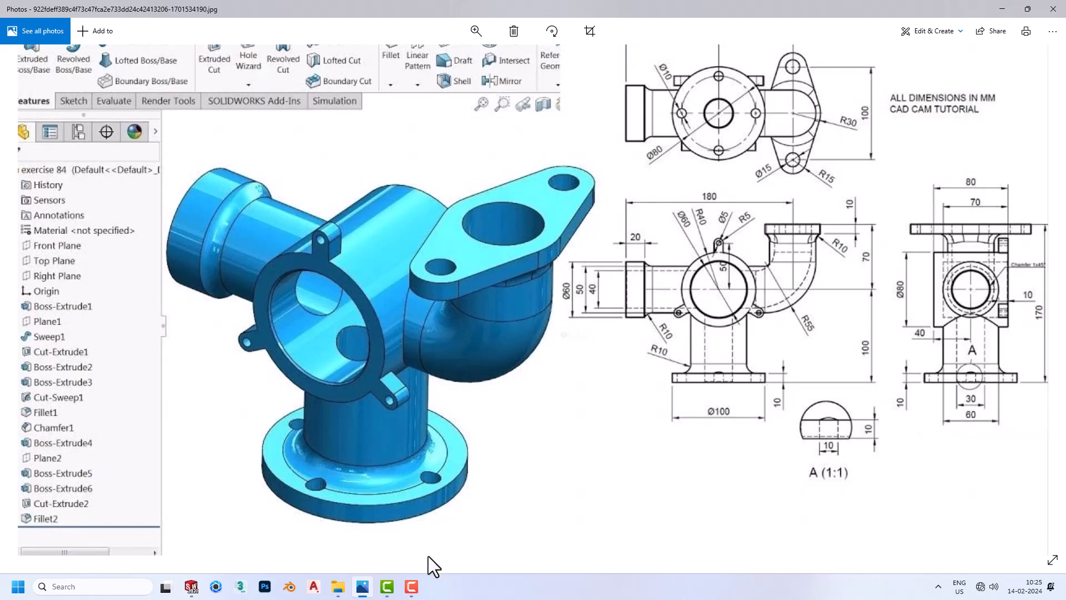
pyautogui.click(192, 588)
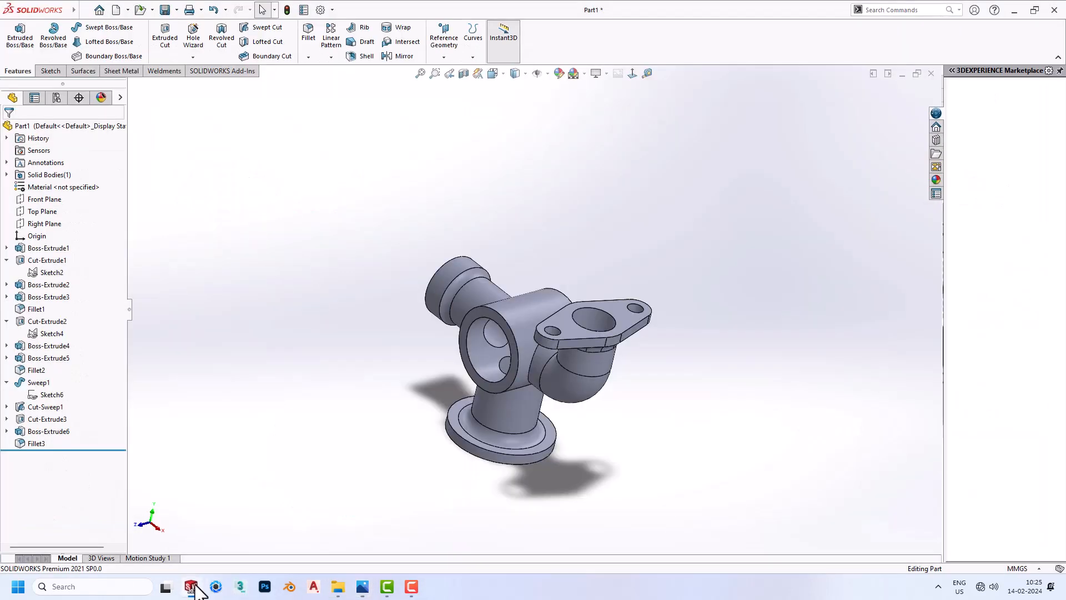
pyautogui.moveTo(519, 441); pyautogui.dragTo(519, 231, button='middle')
pyautogui.scroll(-5, 522, 361)
pyautogui.click(472, 384)
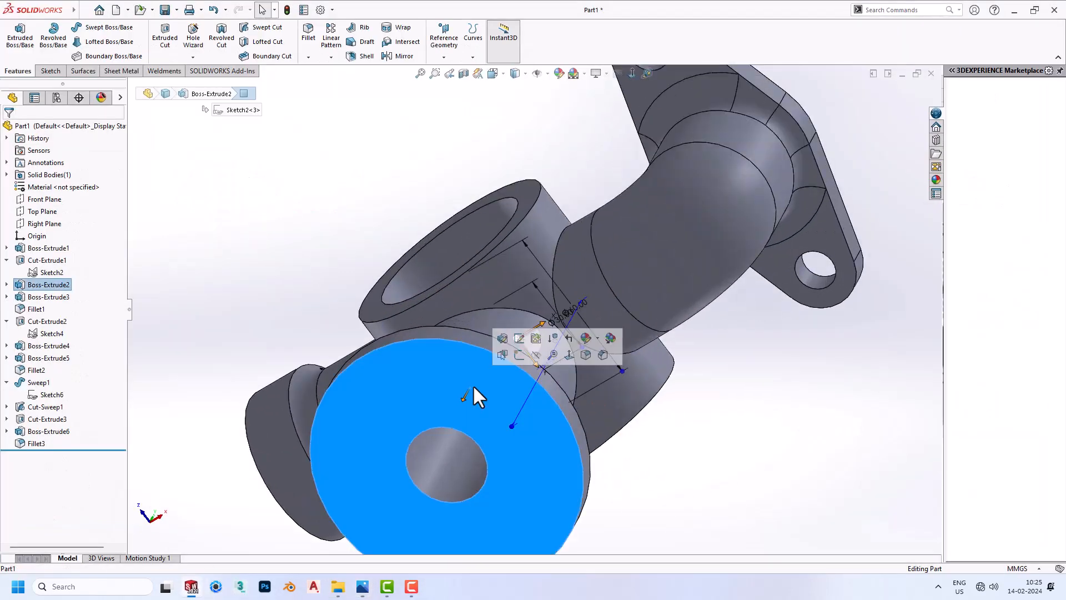
pyautogui.click(520, 355)
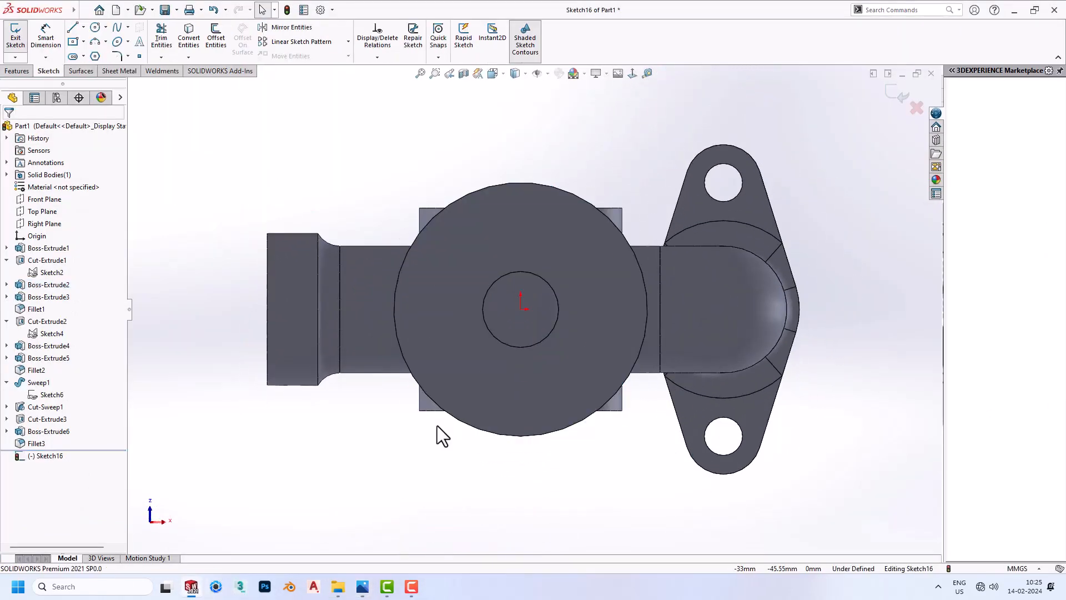
pyautogui.click(95, 27)
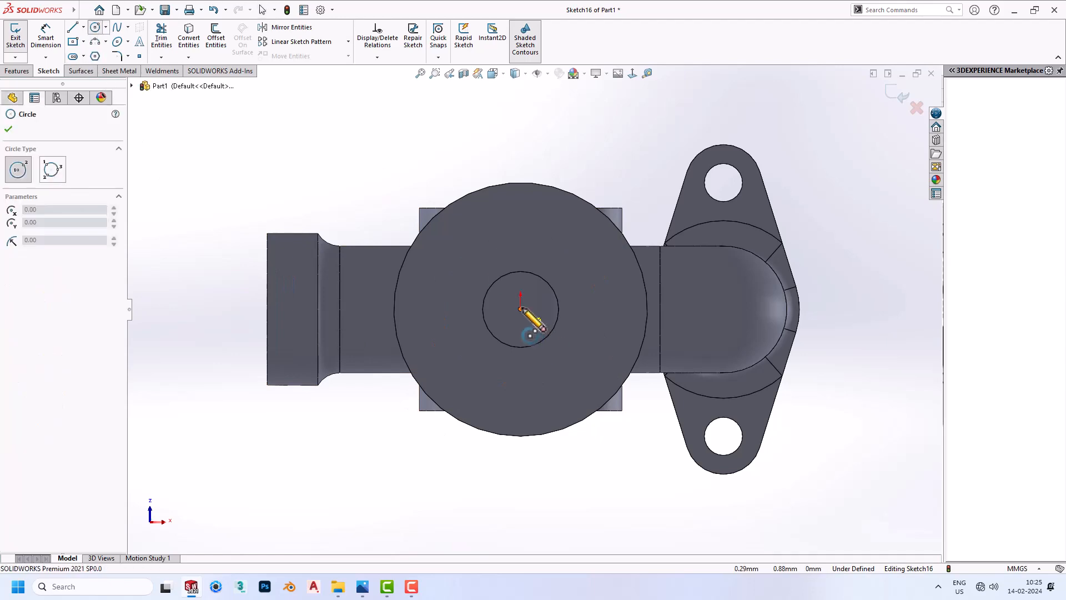
pyautogui.click(521, 310)
pyautogui.click(619, 297)
# - Set the circle's diameter to 80 mm and convert it to construction geometry
pyautogui.moveTo(631, 305); pyautogui.dragTo(605, 209, button='right')
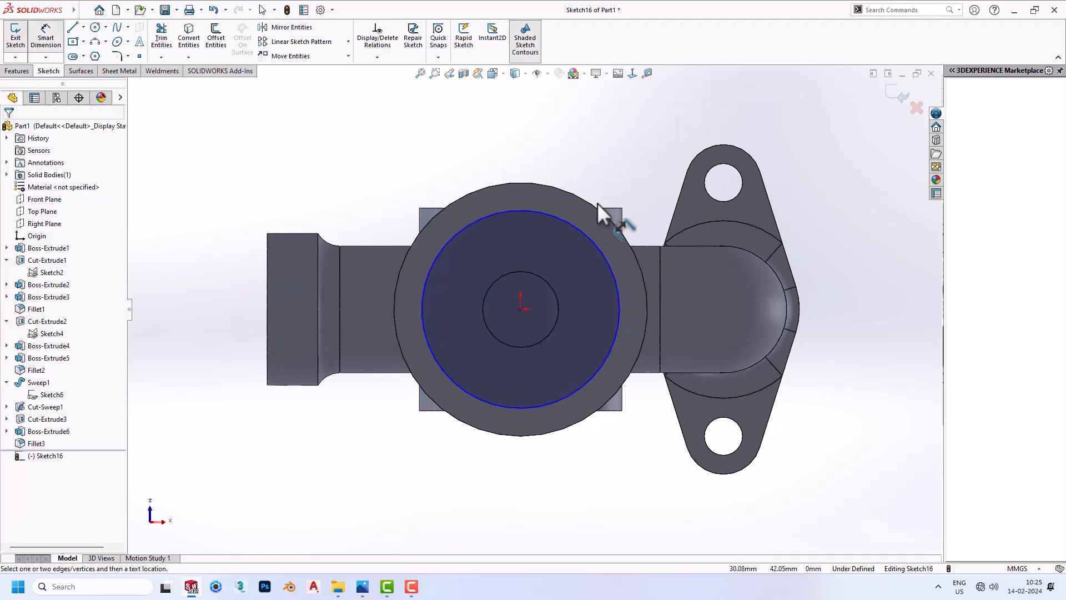
pyautogui.click(616, 284)
pyautogui.click(762, 305)
pyautogui.write('80')
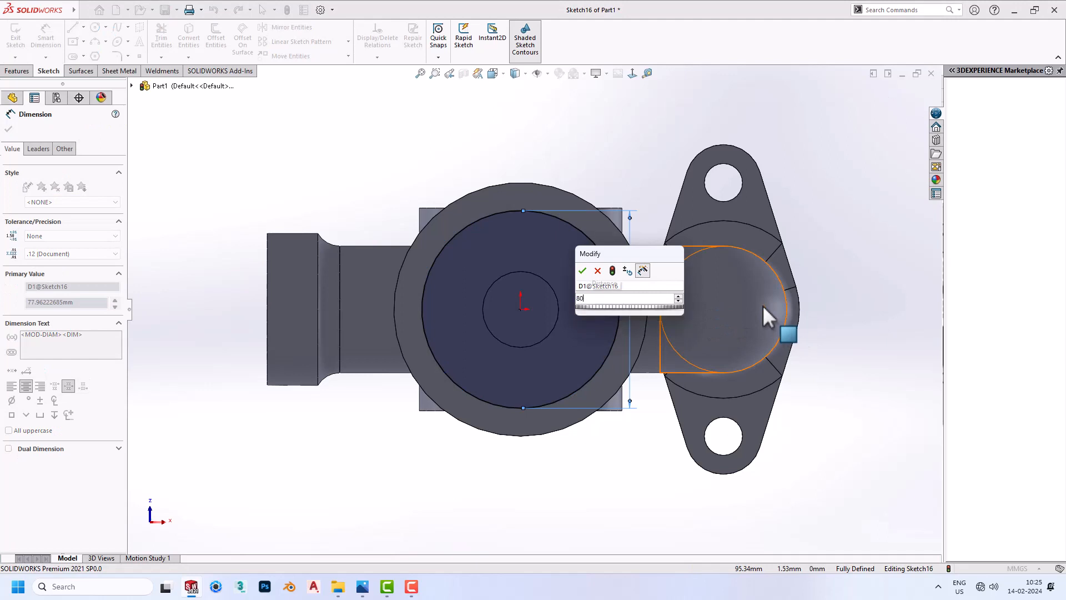
pyautogui.press('Return')
pyautogui.press('Escape')
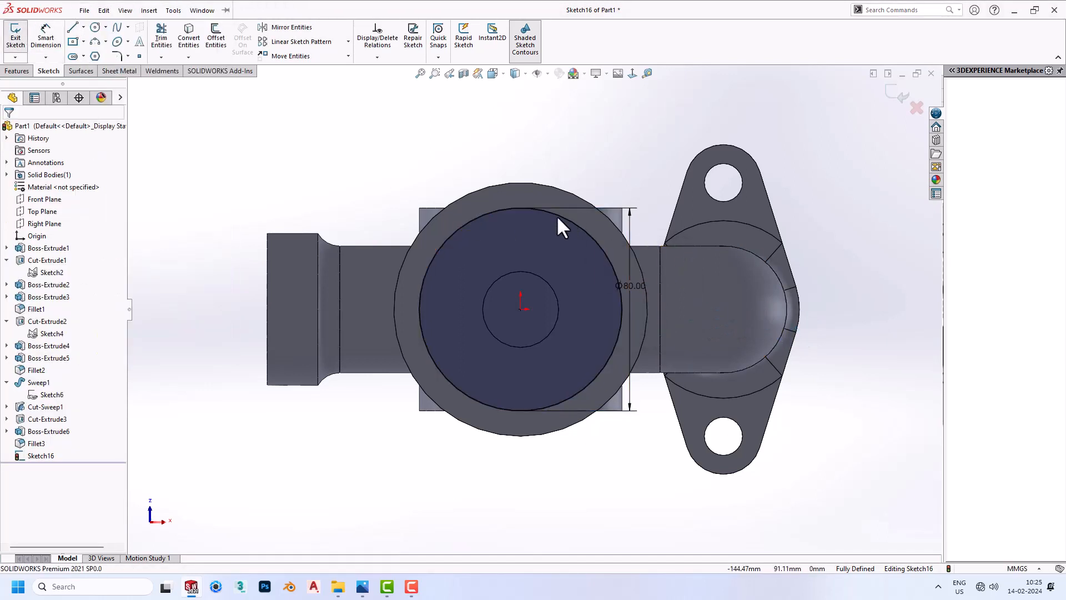
pyautogui.click(556, 215)
pyautogui.click(614, 195)
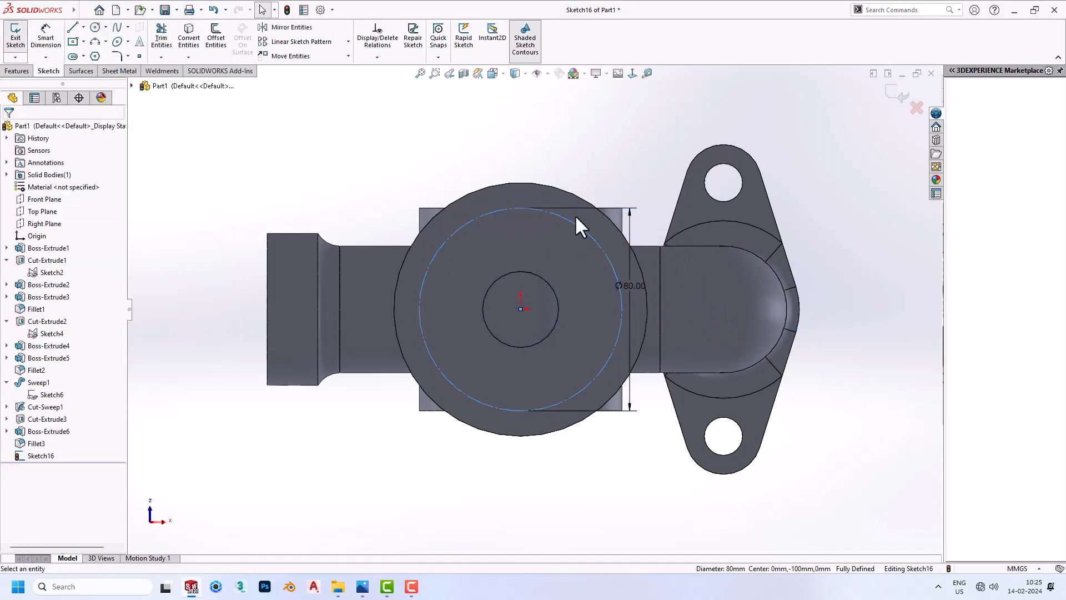
# - Sketch a hole circle centred on the construction circle's upper quadrant and set its diameter to 10 mm
pyautogui.click(95, 28)
pyautogui.moveTo(520, 208); pyautogui.dragTo(535, 226)
pyautogui.press('Escape')
pyautogui.click(542, 195)
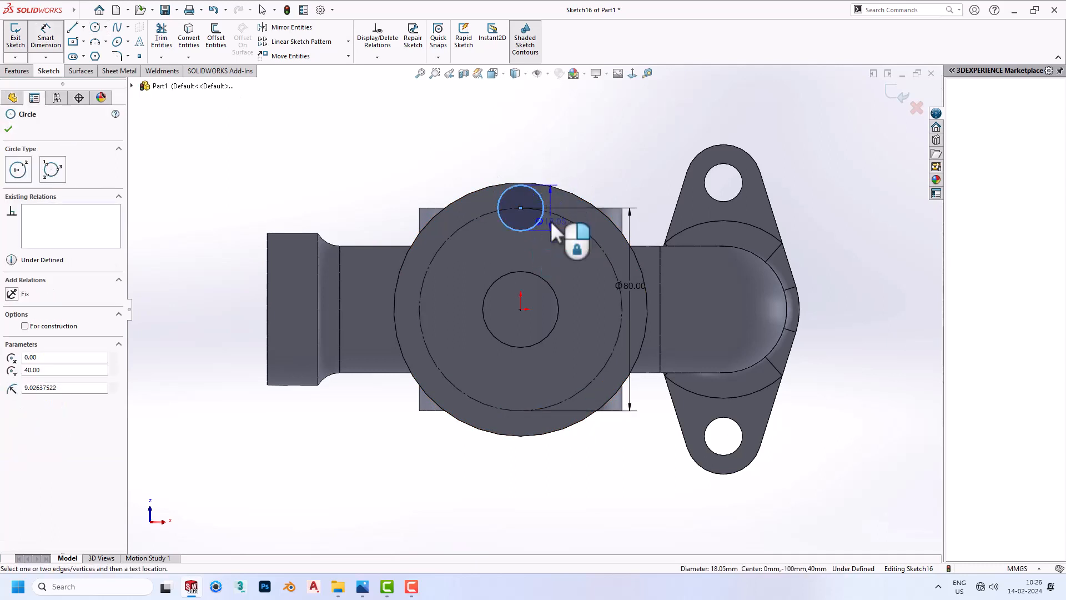
pyautogui.click(616, 260)
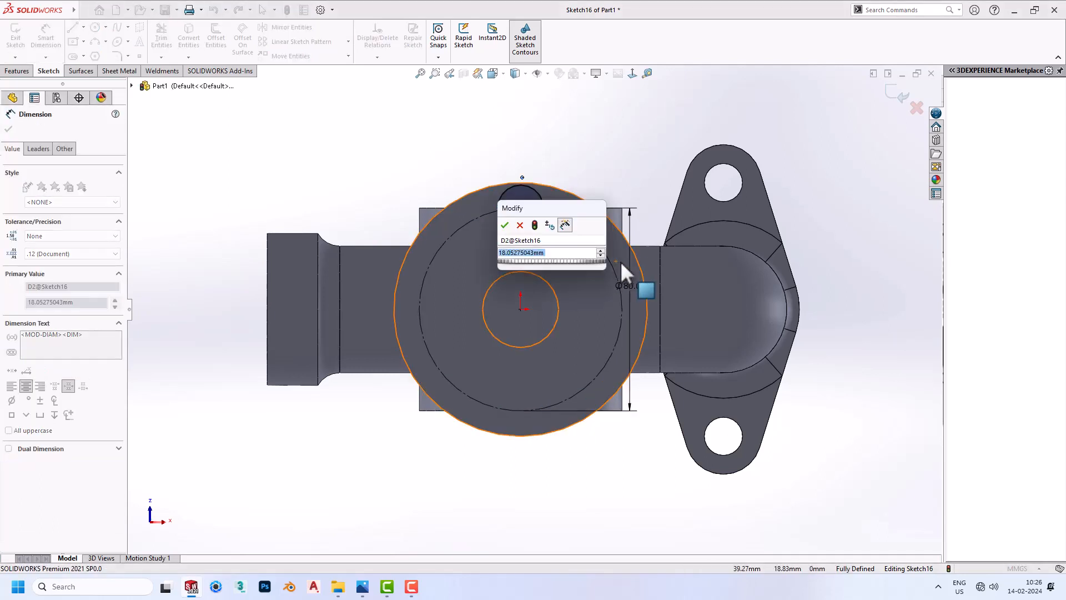
pyautogui.write('10')
pyautogui.press('Return')
pyautogui.press('Escape')
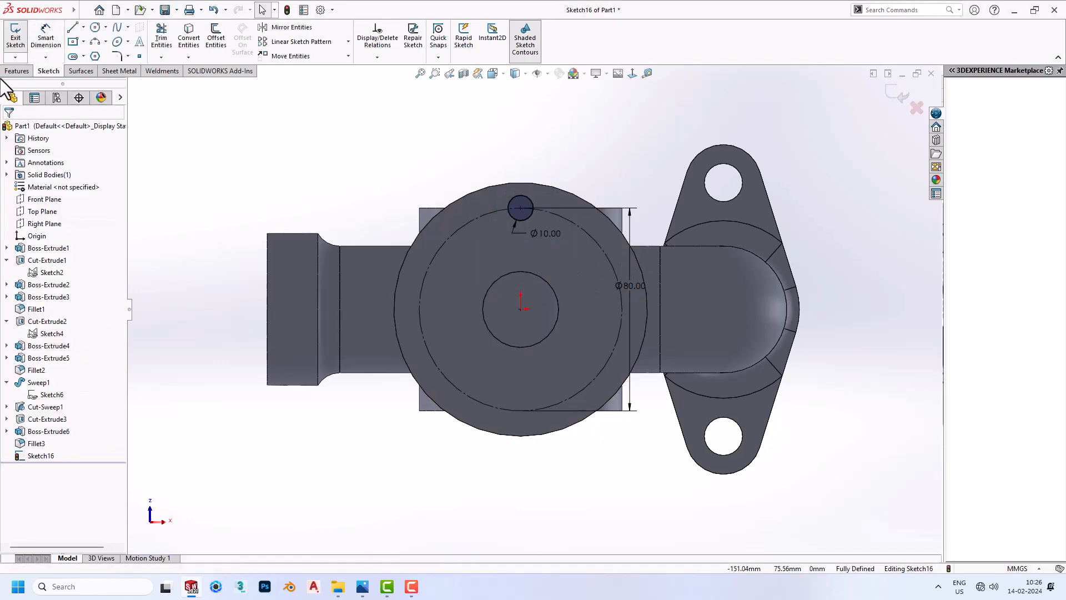
# - Cut-extrude the 10 mm circle upward through the round base flange
pyautogui.click(17, 71)
pyautogui.click(165, 44)
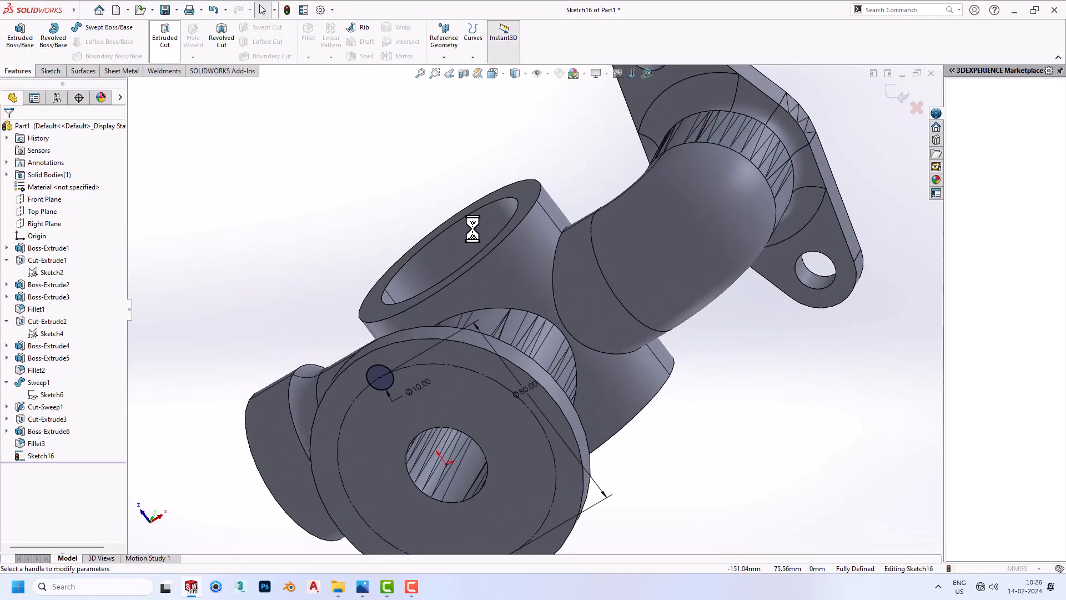
pyautogui.moveTo(353, 191); pyautogui.dragTo(388, 444, button='middle')
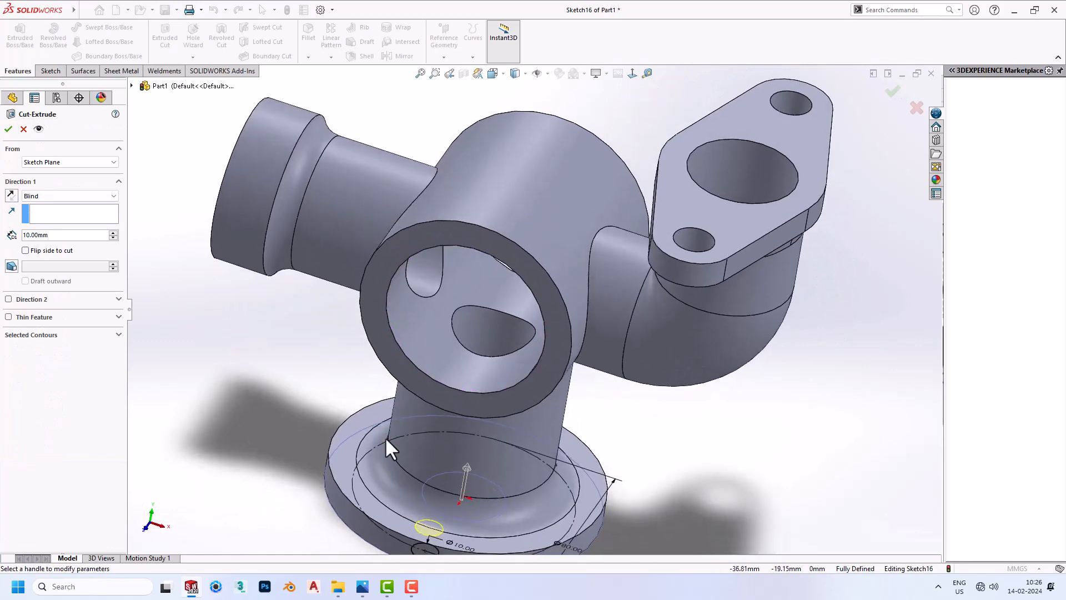
pyautogui.moveTo(467, 468); pyautogui.dragTo(470, 452)
pyautogui.click(8, 129)
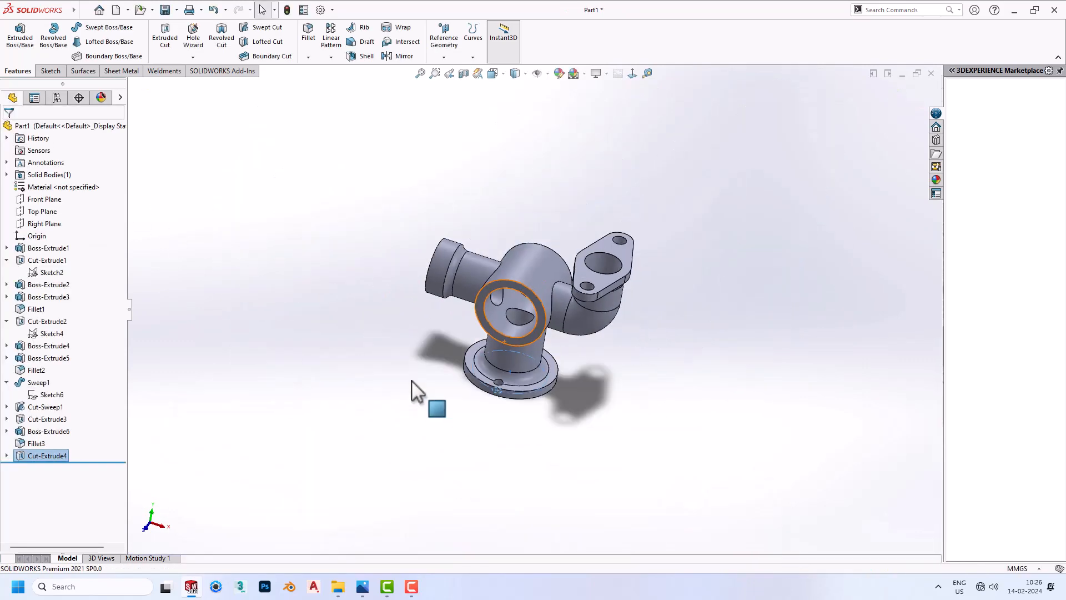
# - Circular-pattern the 10 mm hole cut around the base flange's outer edge as 4 equally spaced instances over 360 degrees
pyautogui.click(329, 59)
pyautogui.click(355, 84)
pyautogui.moveTo(432, 361); pyautogui.dragTo(498, 300, button='middle')
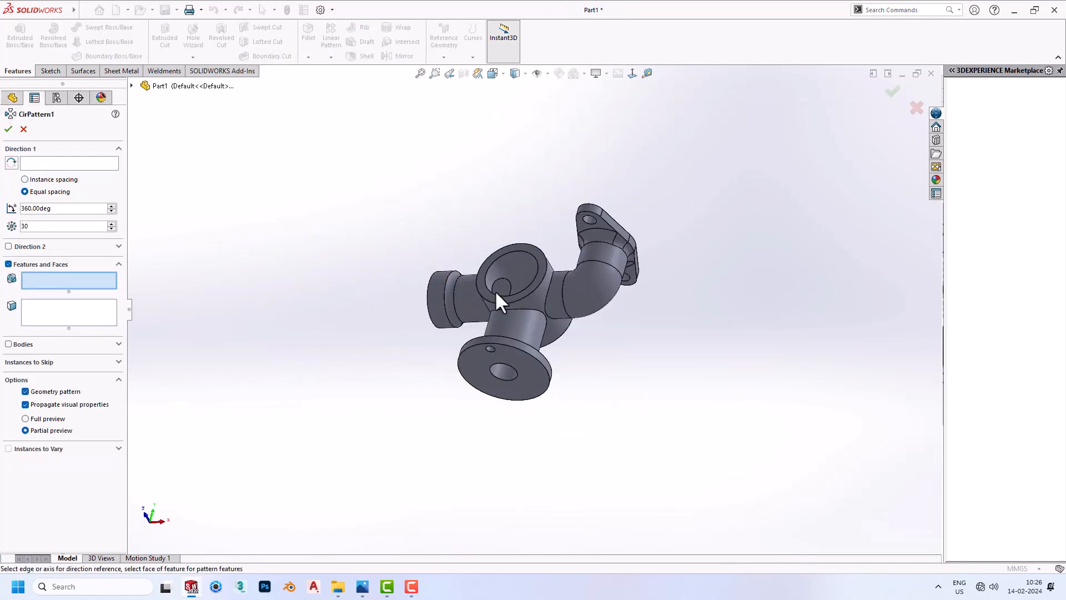
pyautogui.scroll(-2, 498, 300)
pyautogui.click(55, 161)
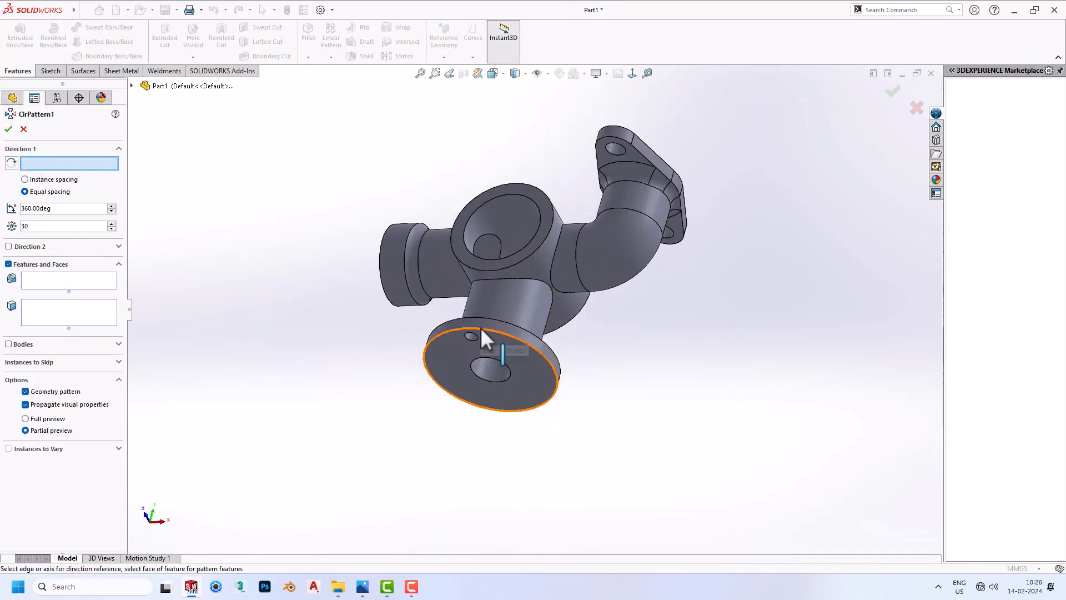
pyautogui.click(480, 327)
pyautogui.click(47, 288)
pyautogui.scroll(-5, 421, 381)
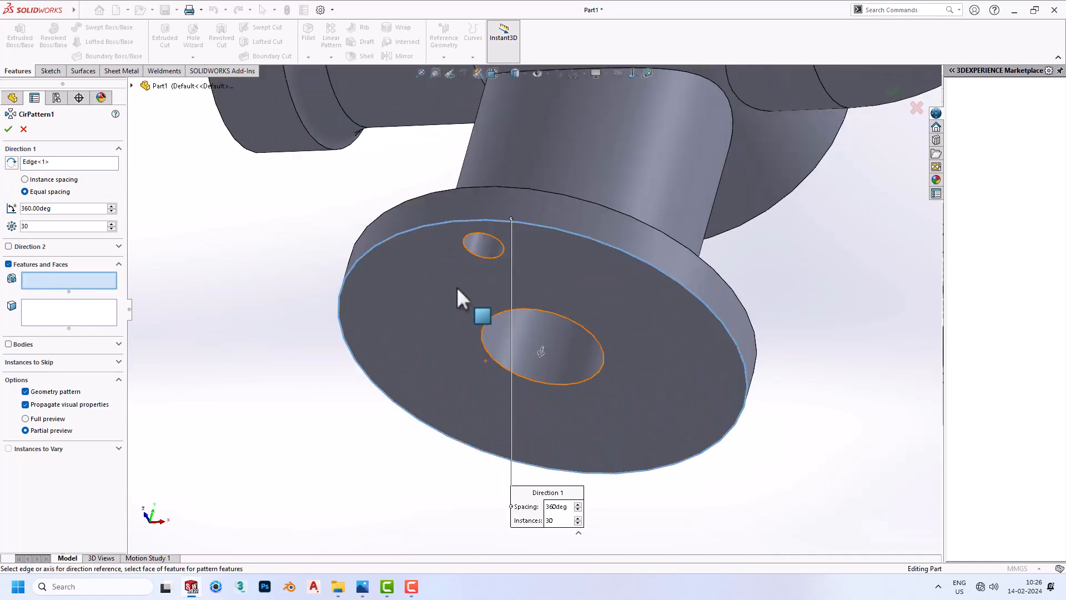
pyautogui.click(479, 241)
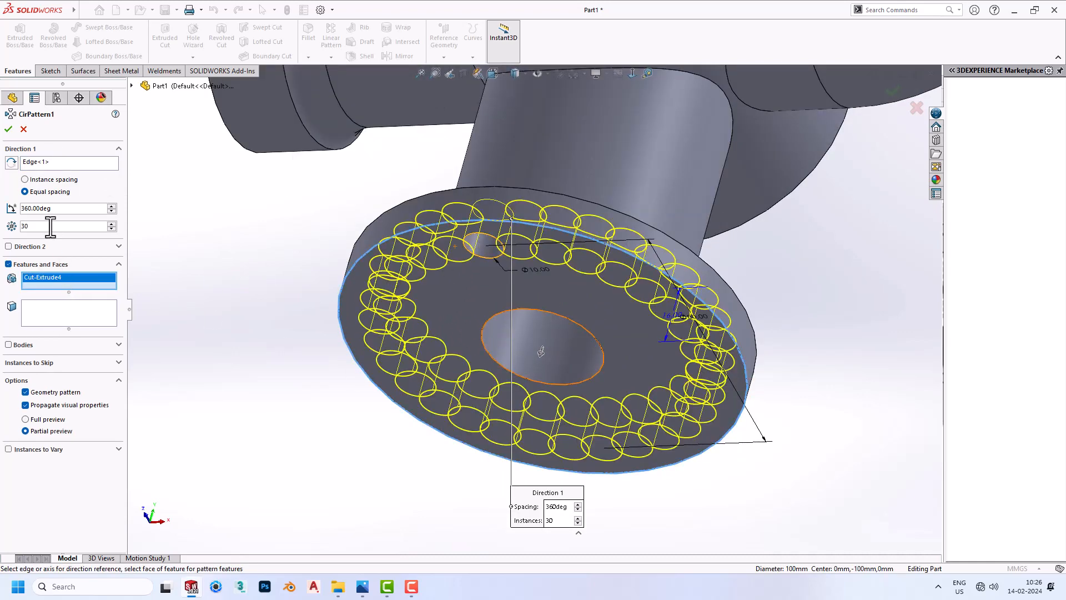
pyautogui.write('4')
pyautogui.scroll(5, 238, 233)
pyautogui.moveTo(238, 233)
pyautogui.mouseDown(button='middle')
pyautogui.moveTo(415, 275)
pyautogui.moveTo(405, 350)
pyautogui.moveTo(466, 269)
pyautogui.moveTo(472, 317)
pyautogui.moveTo(532, 321)
pyautogui.moveTo(232, 234)
pyautogui.mouseUp(button='middle')
pyautogui.click(8, 129)
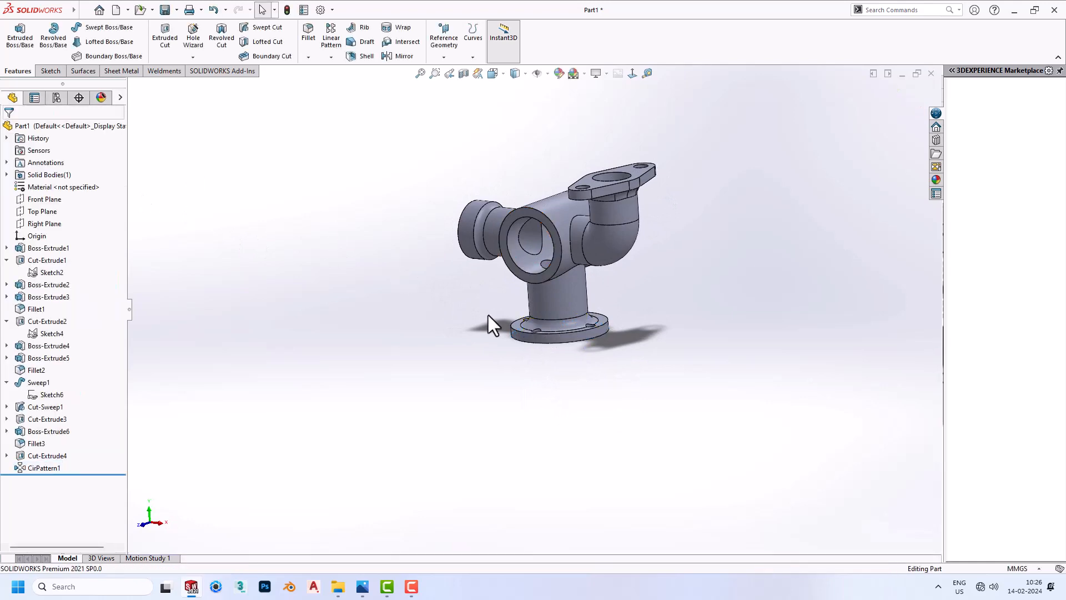
# - Start a sketch on the central tube's front ring face and draw a vertical centerline about 47 mm long upward from the origin
pyautogui.scroll(-5, 488, 225)
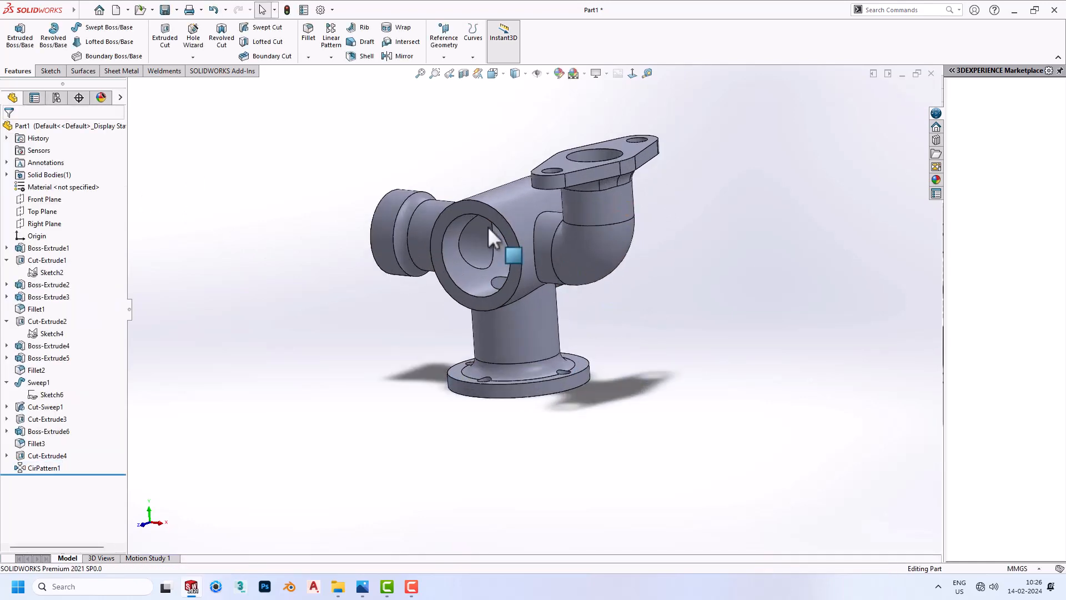
pyautogui.click(477, 215)
pyautogui.click(525, 191)
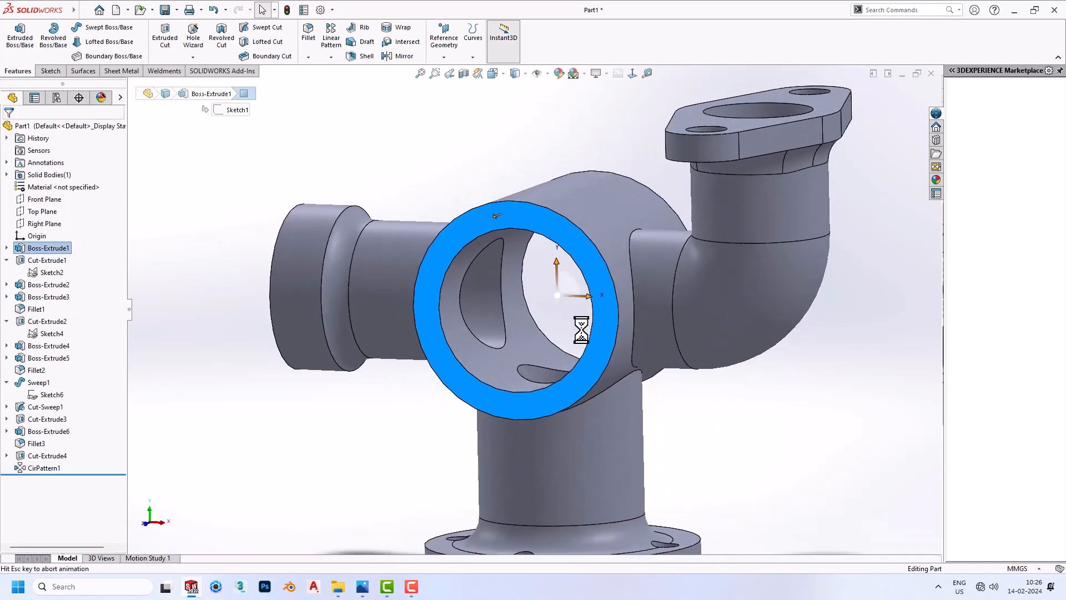
pyautogui.click(342, 429)
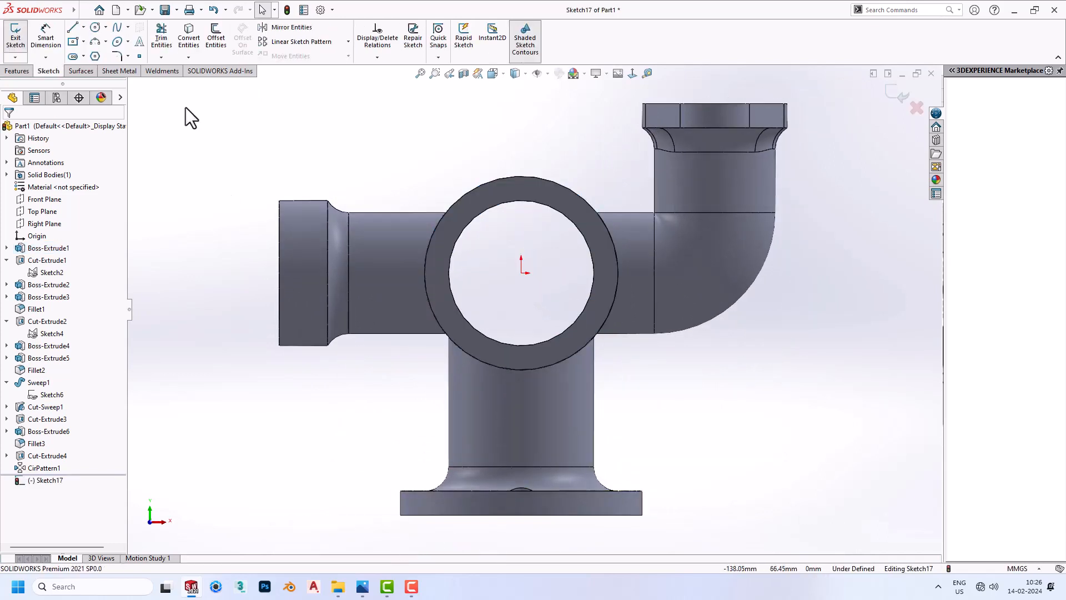
pyautogui.click(84, 27)
pyautogui.click(83, 58)
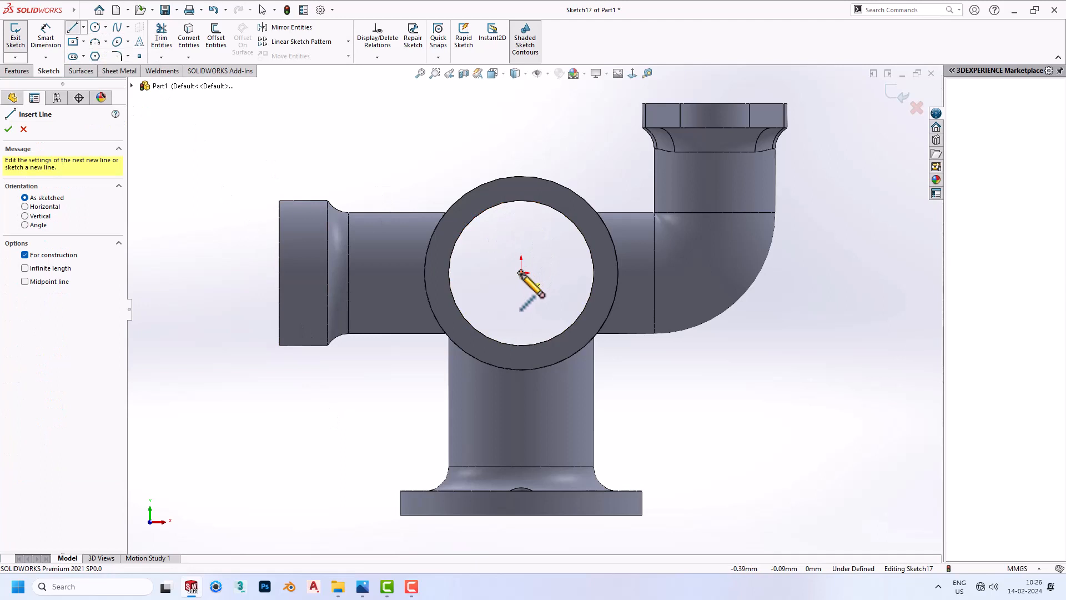
pyautogui.moveTo(521, 273); pyautogui.dragTo(521, 160)
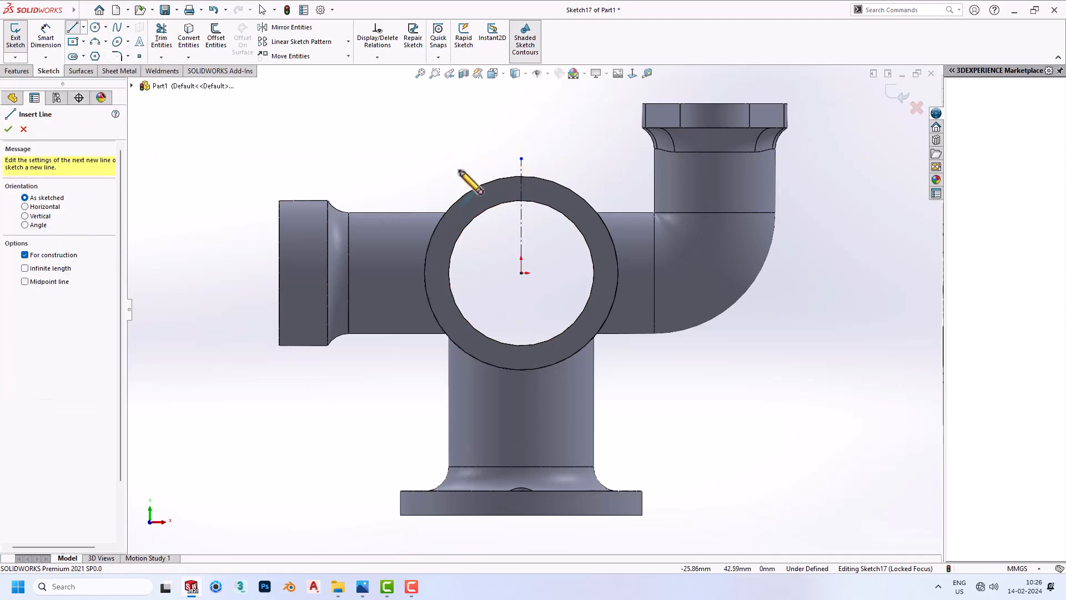
# - Check the lug position in the reference drawing and set the vertical centerline's length to 50 mm
pyautogui.scroll(-3, 506, 169)
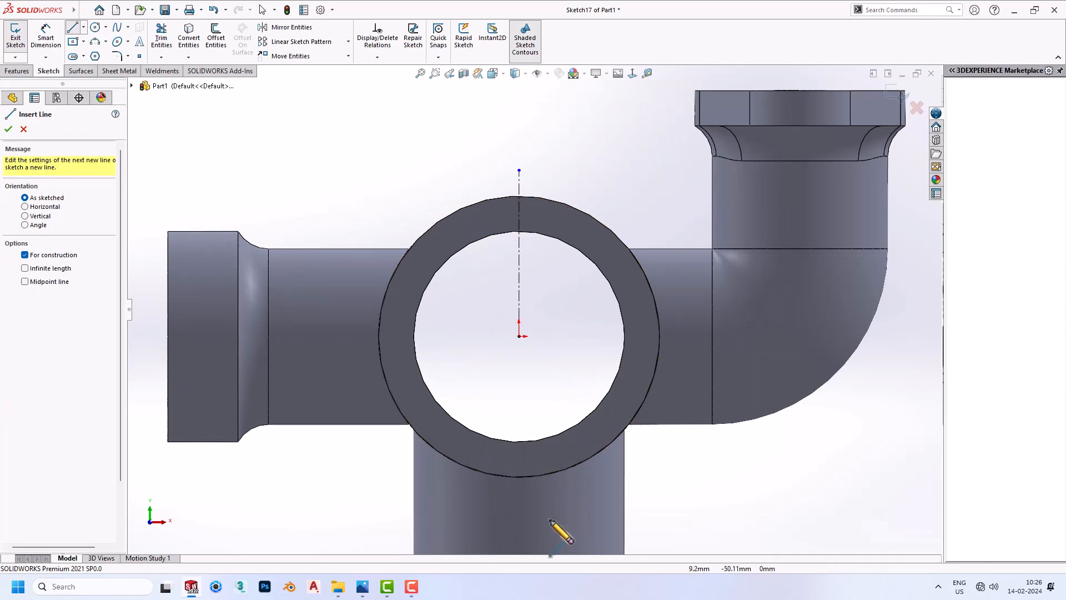
pyautogui.click(362, 587)
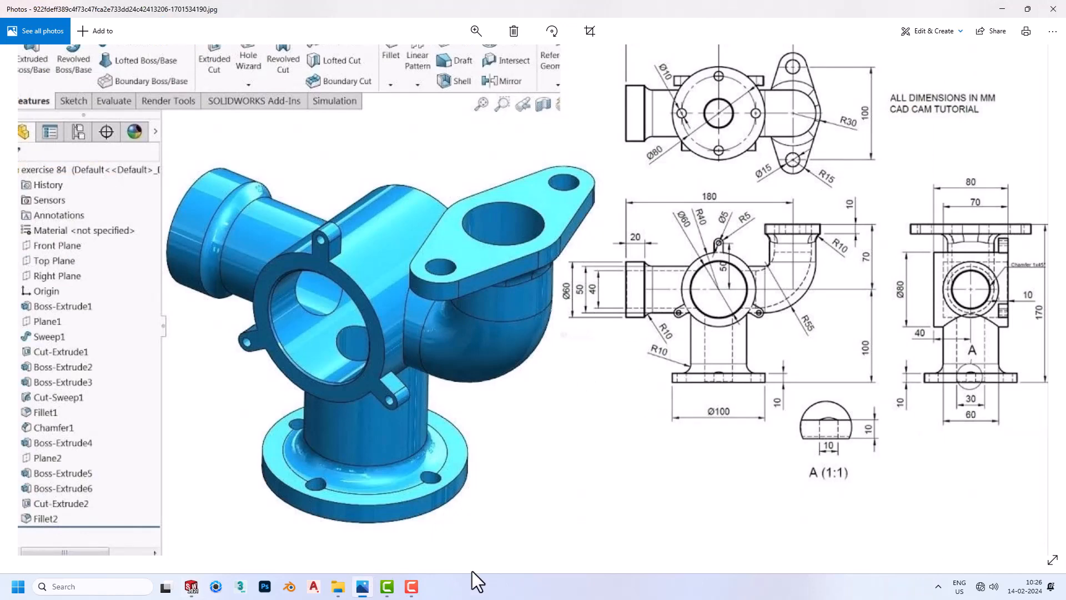
pyautogui.click(191, 587)
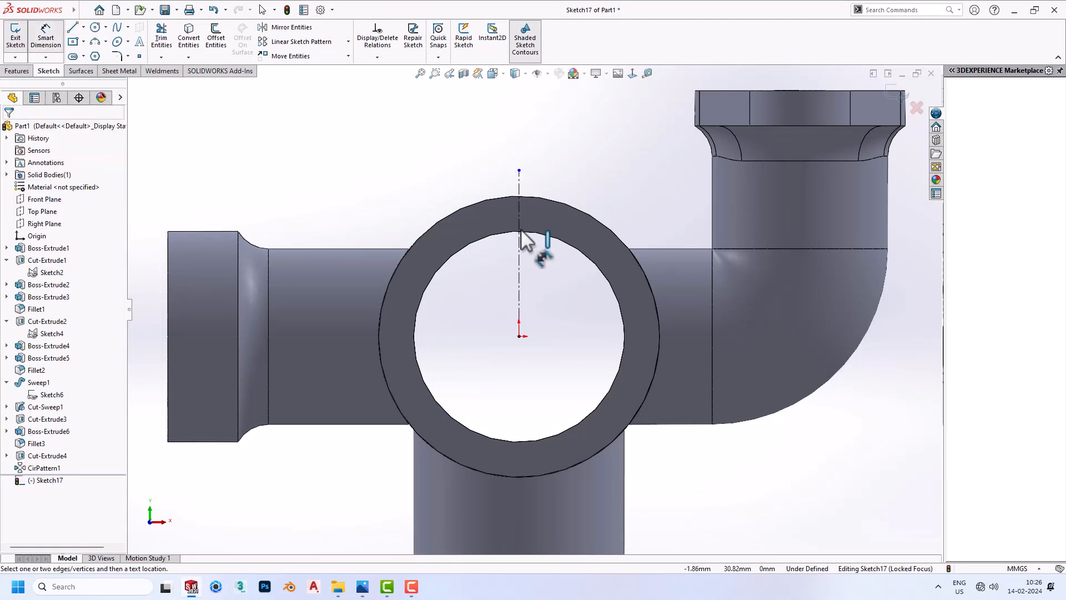
pyautogui.click(521, 264)
pyautogui.click(546, 275)
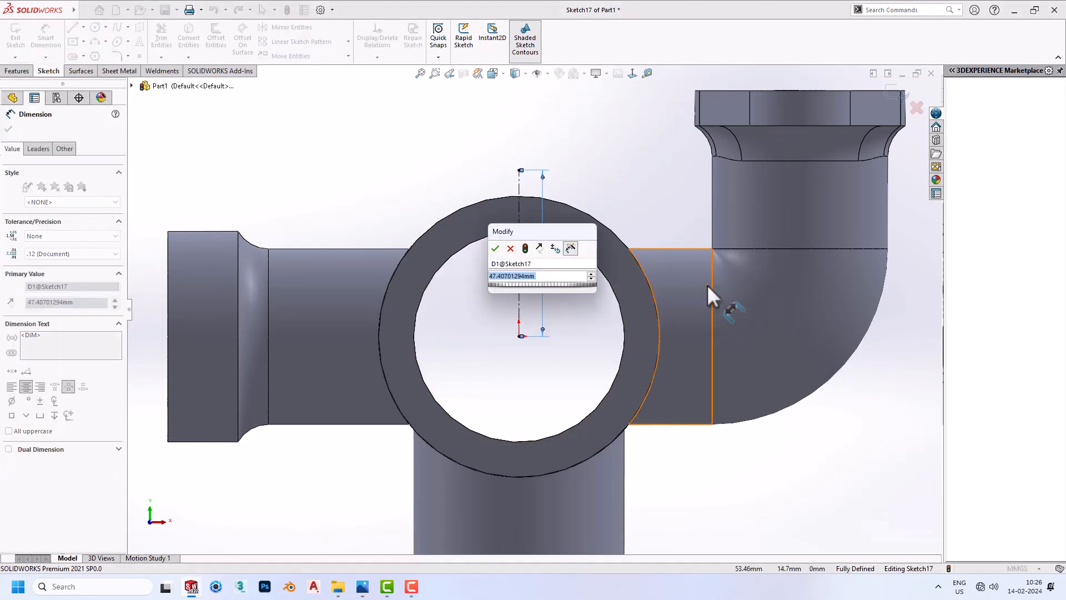
pyautogui.write('50')
pyautogui.press('Return')
pyautogui.press('Escape')
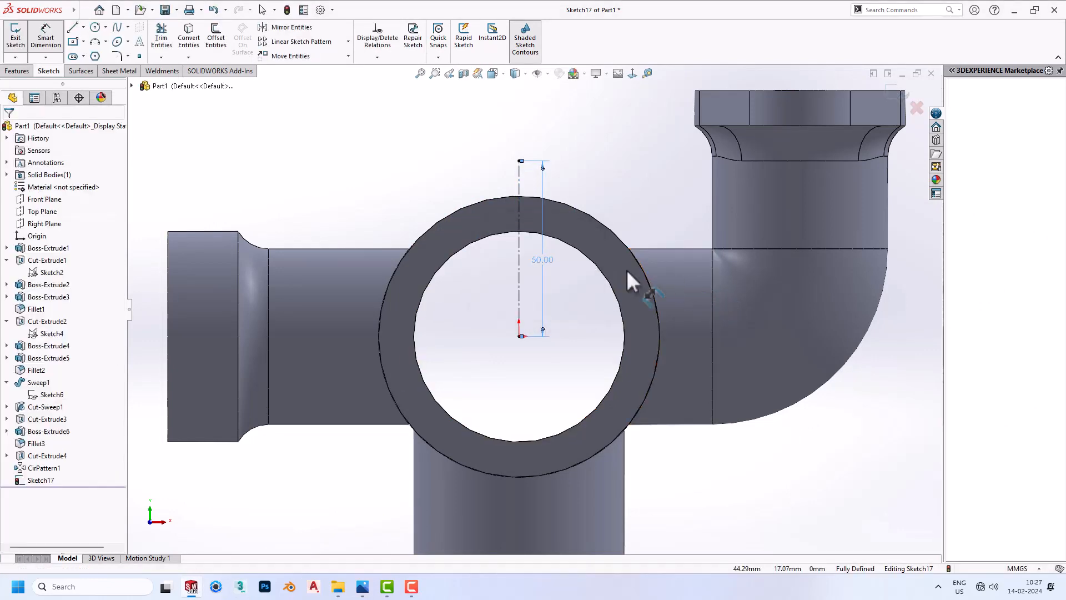
# - Draw a circle centred on the upper end of the vertical centerline and set its diameter to 5 mm
pyautogui.click(95, 28)
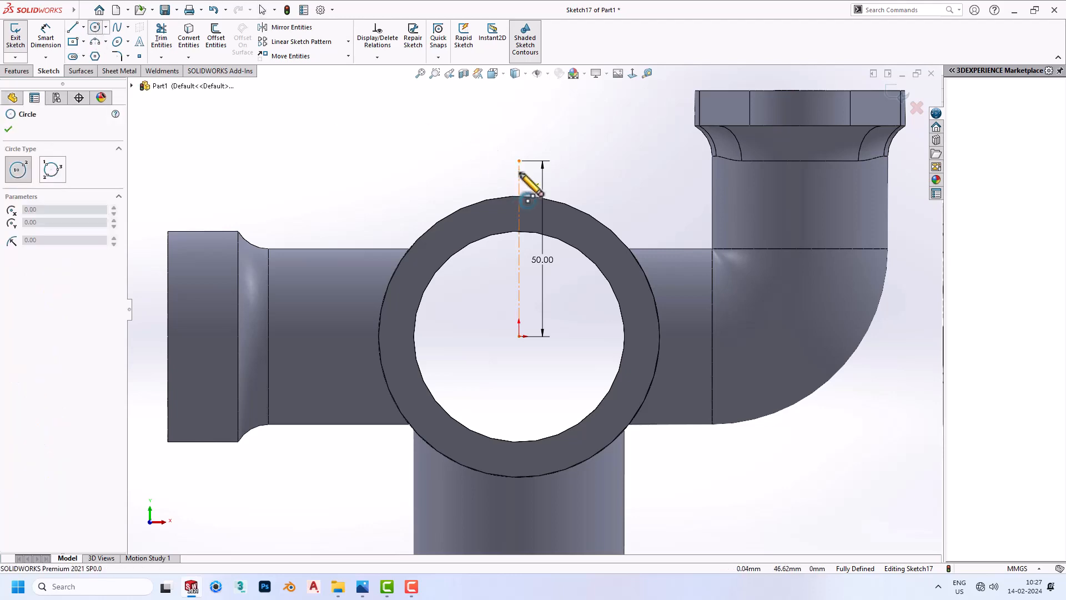
pyautogui.click(520, 161)
pyautogui.click(543, 161)
pyautogui.moveTo(543, 161); pyautogui.dragTo(547, 141, button='right')
pyautogui.click(542, 144)
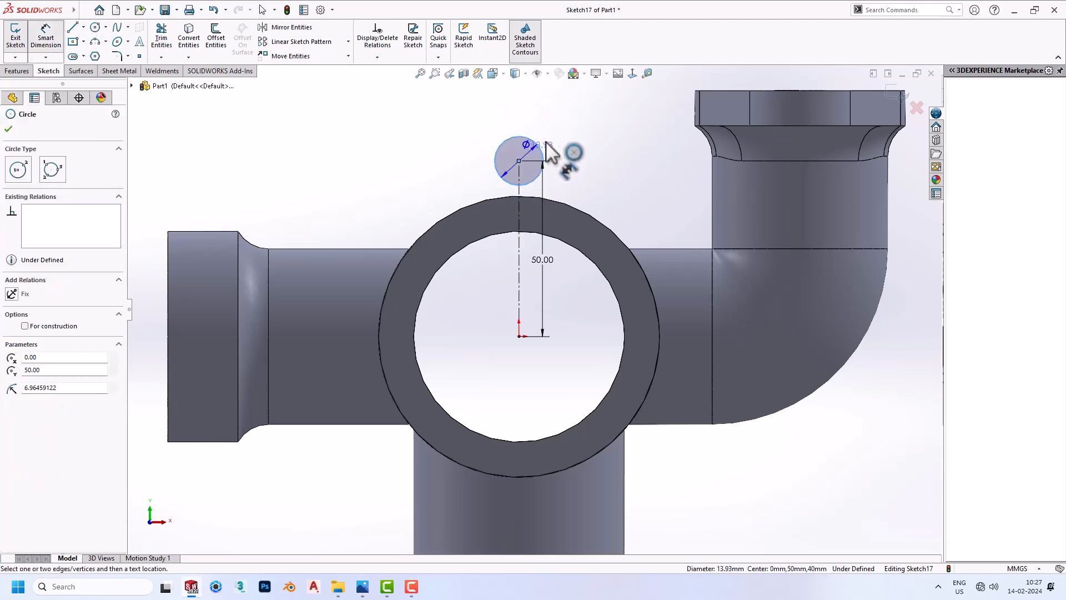
pyautogui.click(555, 148)
pyautogui.write('5')
pyautogui.press('Return')
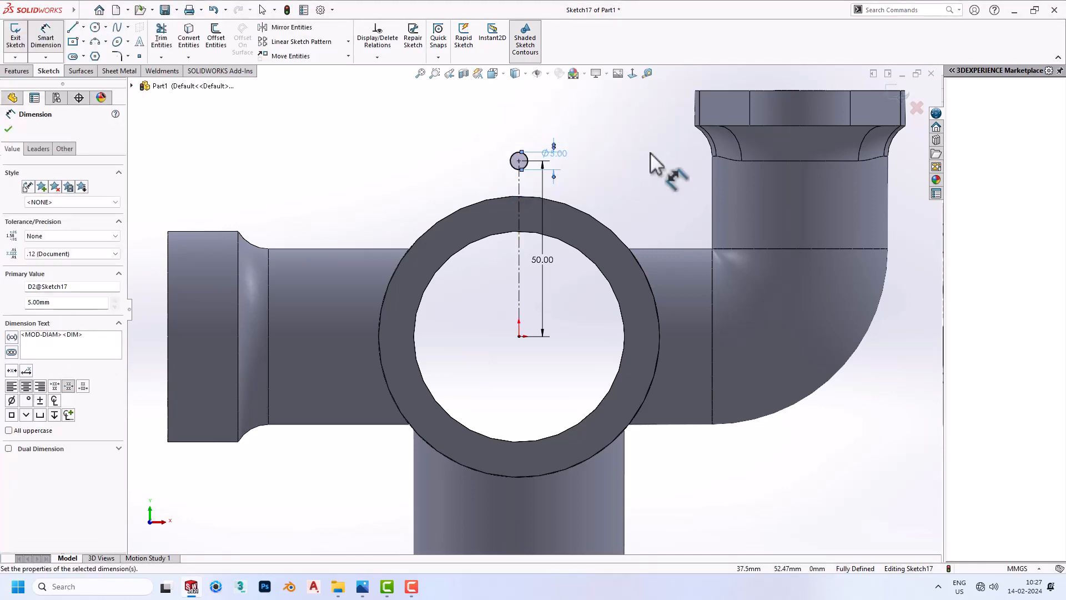
# - Draw a larger circle concentric with the 5 mm circle and set its diameter to 10 mm
pyautogui.scroll(2, 522, 97)
pyautogui.click(95, 27)
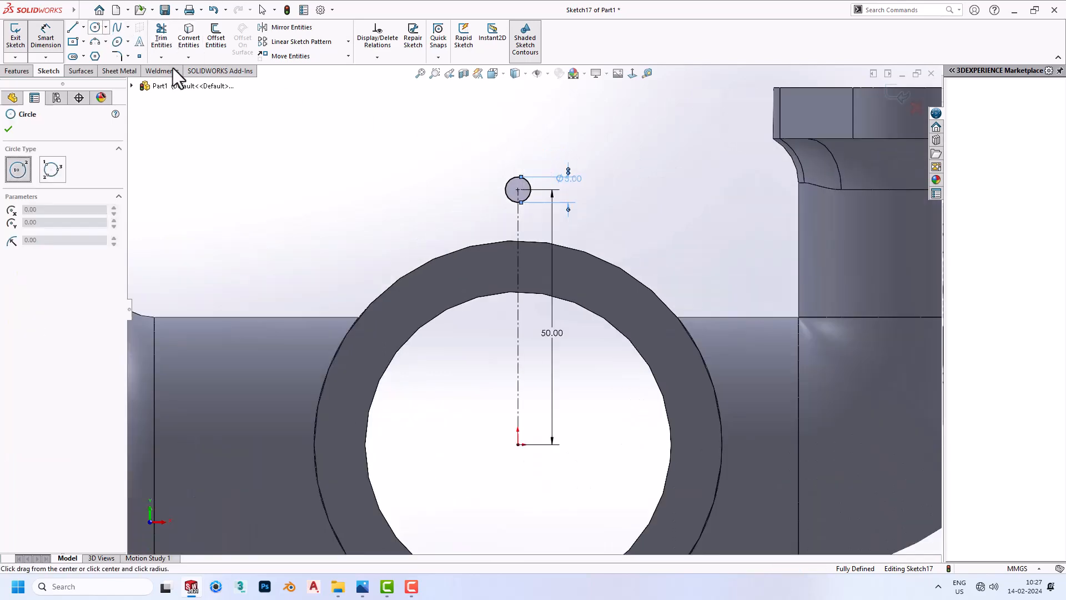
pyautogui.click(518, 190)
pyautogui.click(551, 184)
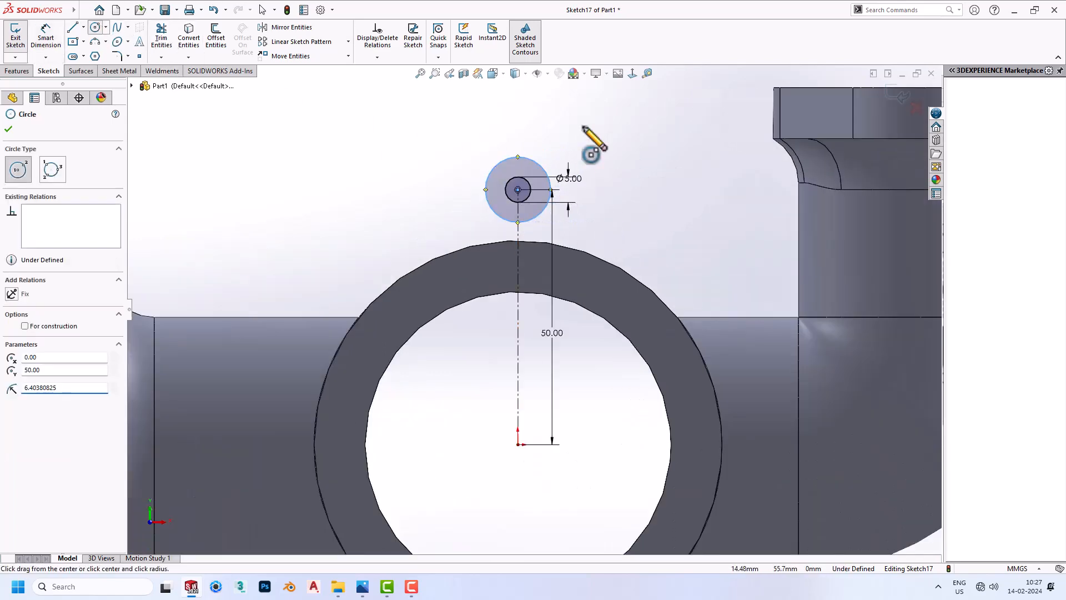
pyautogui.press('Escape')
pyautogui.click(565, 179)
pyautogui.click(614, 214)
pyautogui.write('10')
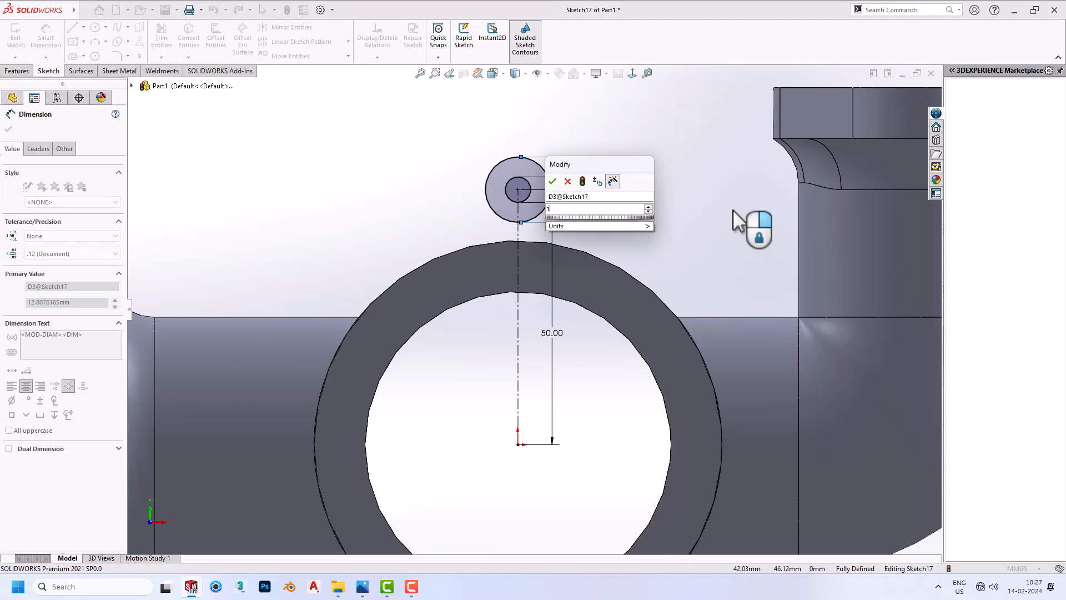
pyautogui.press('Return')
pyautogui.press('Escape')
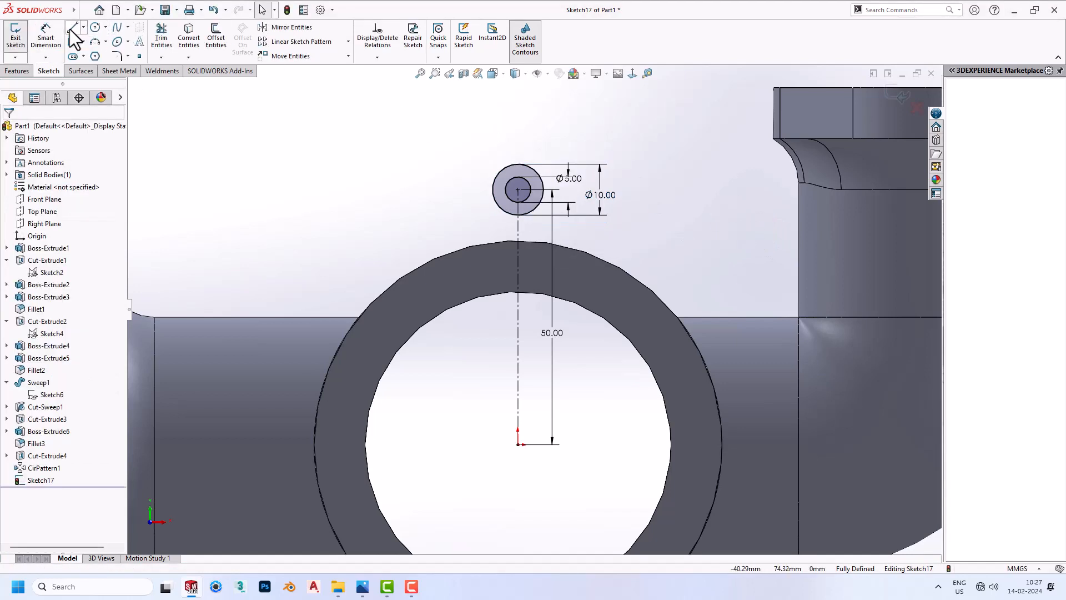
# - Draw two vertical lines about 10 mm long from the 10 mm circle's side points down to the ring's outer edge
pyautogui.click(72, 28)
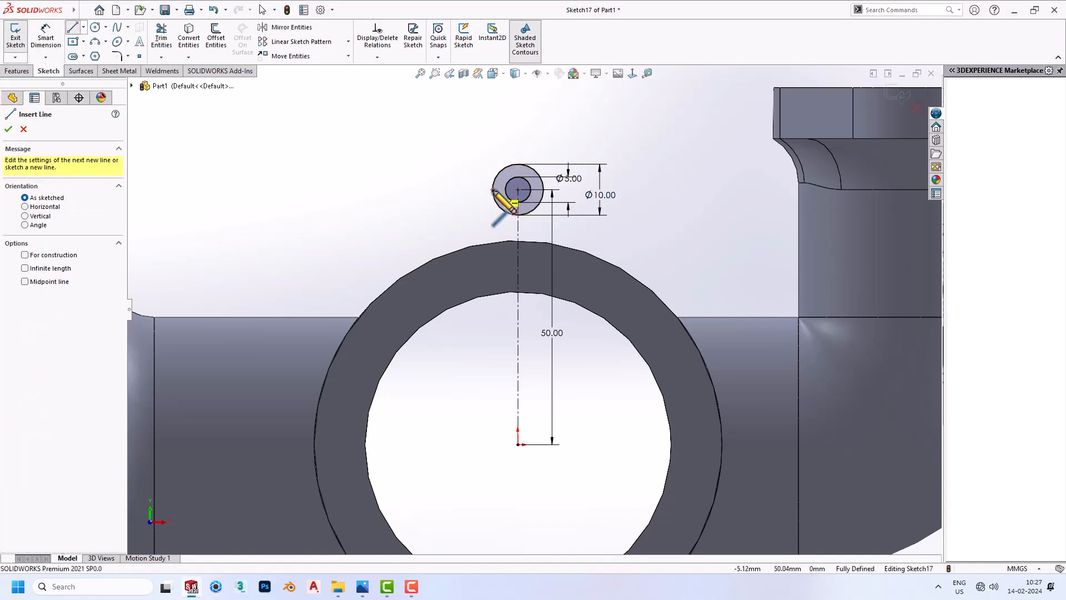
pyautogui.click(493, 190)
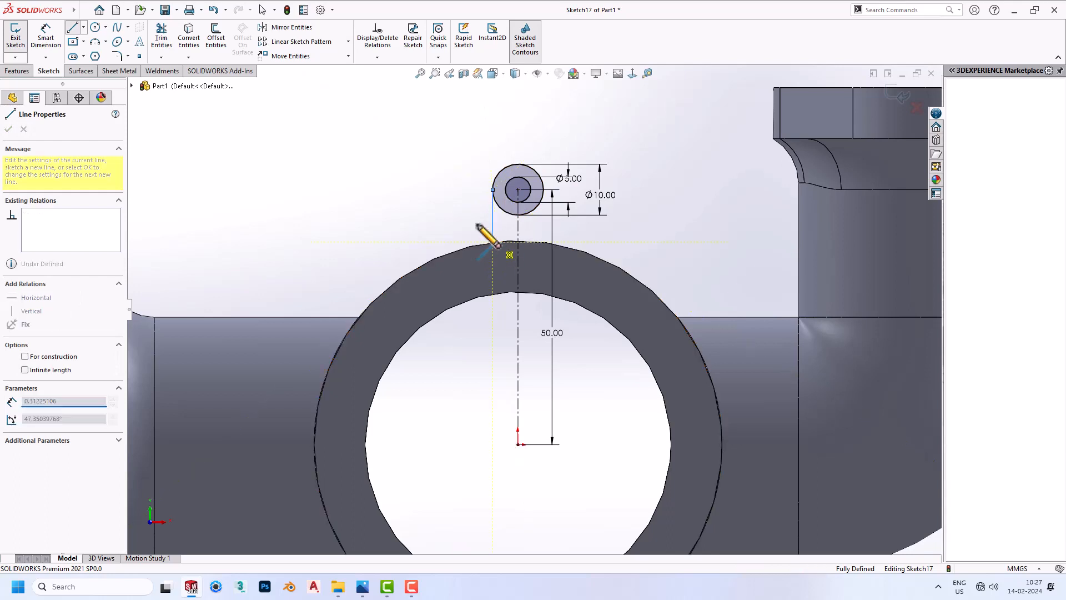
pyautogui.click(493, 243)
pyautogui.click(544, 190)
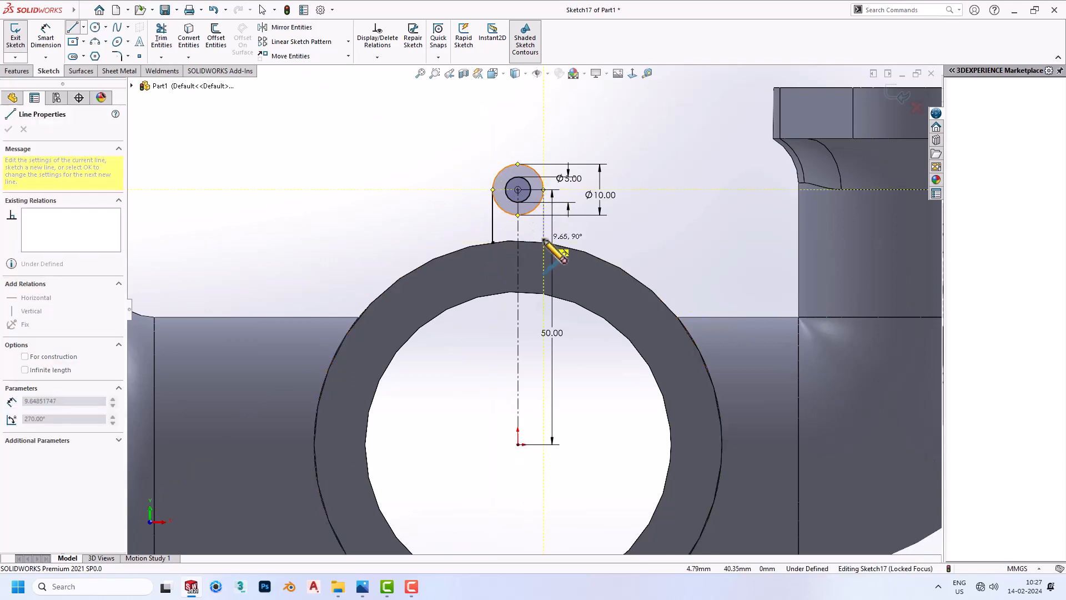
pyautogui.click(543, 243)
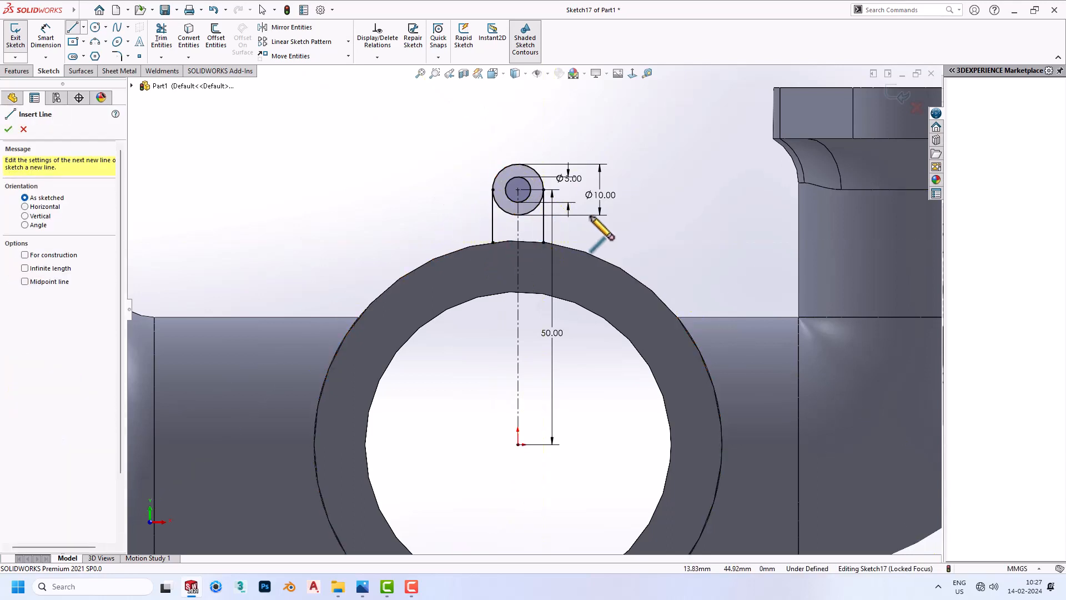
pyautogui.press('Escape')
# - Convert the ring's outer edge into the sketch and trim it and the 10 mm circle's lower half to form a closed lug outline
pyautogui.scroll(-2, 584, 245)
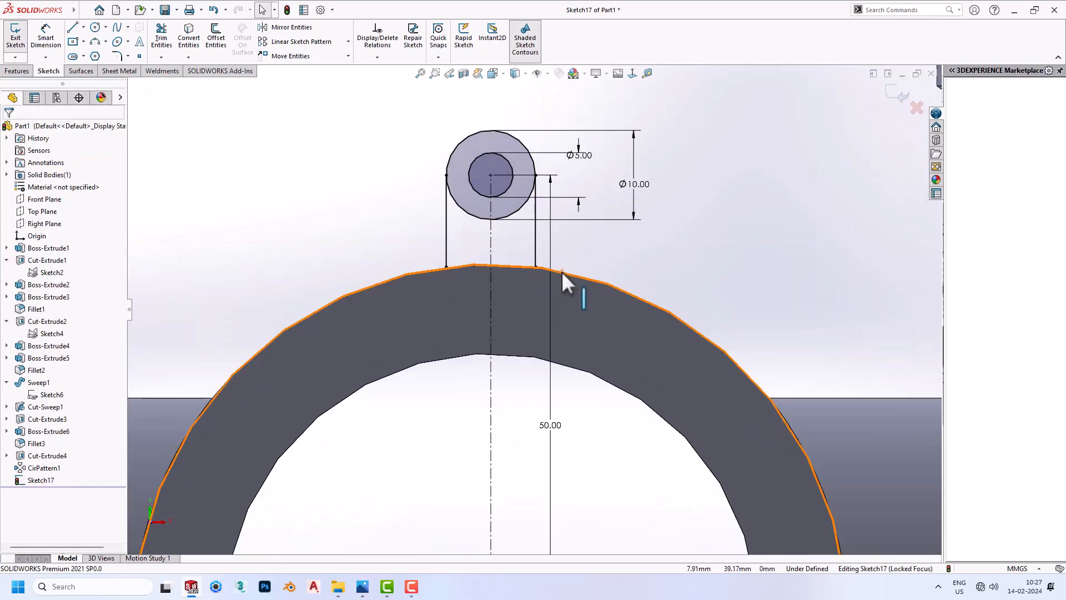
pyautogui.click(562, 272)
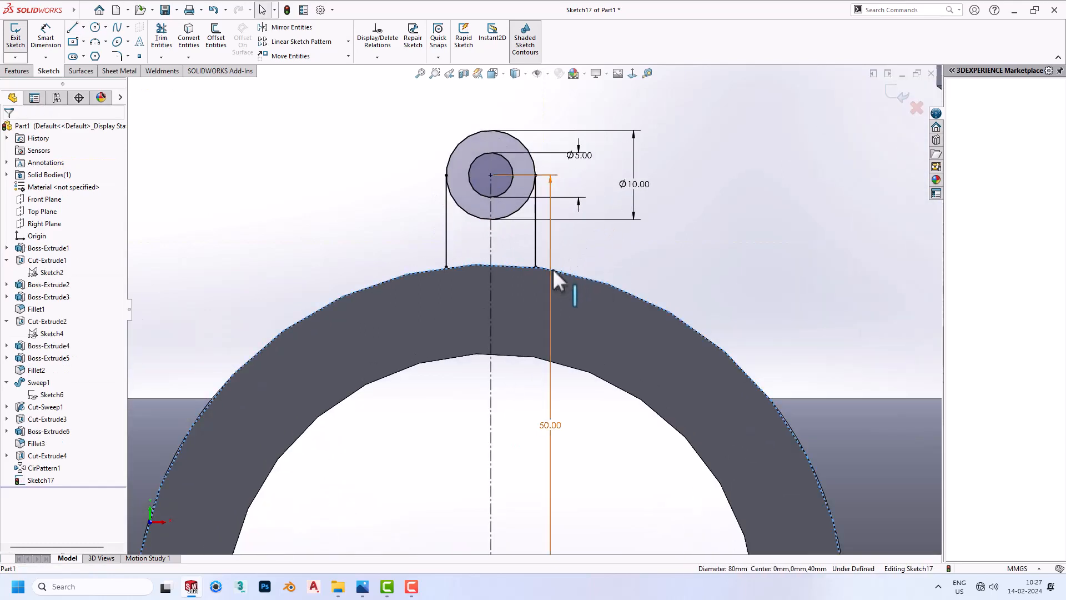
pyautogui.click(190, 39)
pyautogui.moveTo(671, 251); pyautogui.dragTo(650, 274, button='right')
pyautogui.moveTo(645, 265); pyautogui.dragTo(397, 281)
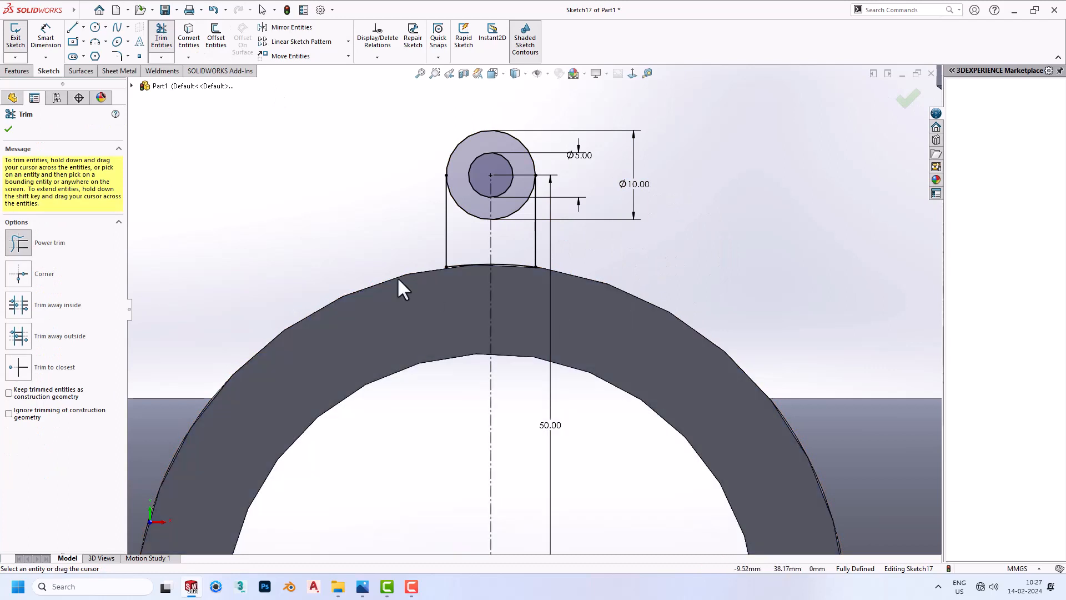
pyautogui.moveTo(462, 200)
pyautogui.mouseDown()
pyautogui.moveTo(468, 222)
pyautogui.moveTo(495, 212)
pyautogui.moveTo(505, 221)
pyautogui.mouseUp()
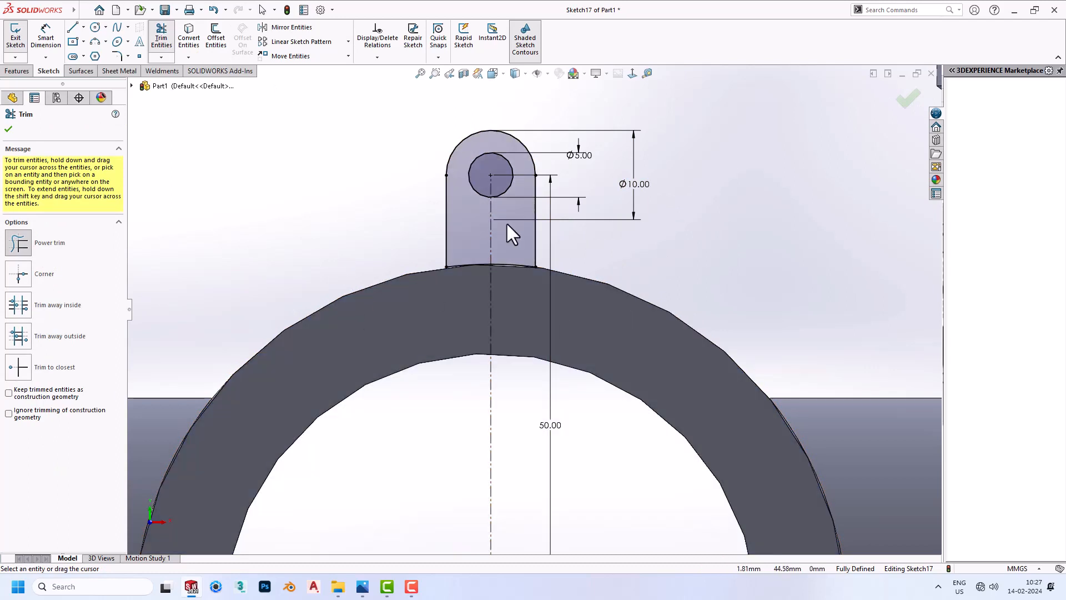
pyautogui.click(9, 130)
# - Extrude the lug profile 10 mm in the reversed direction, back along the central tube, merged with the body
pyautogui.click(20, 71)
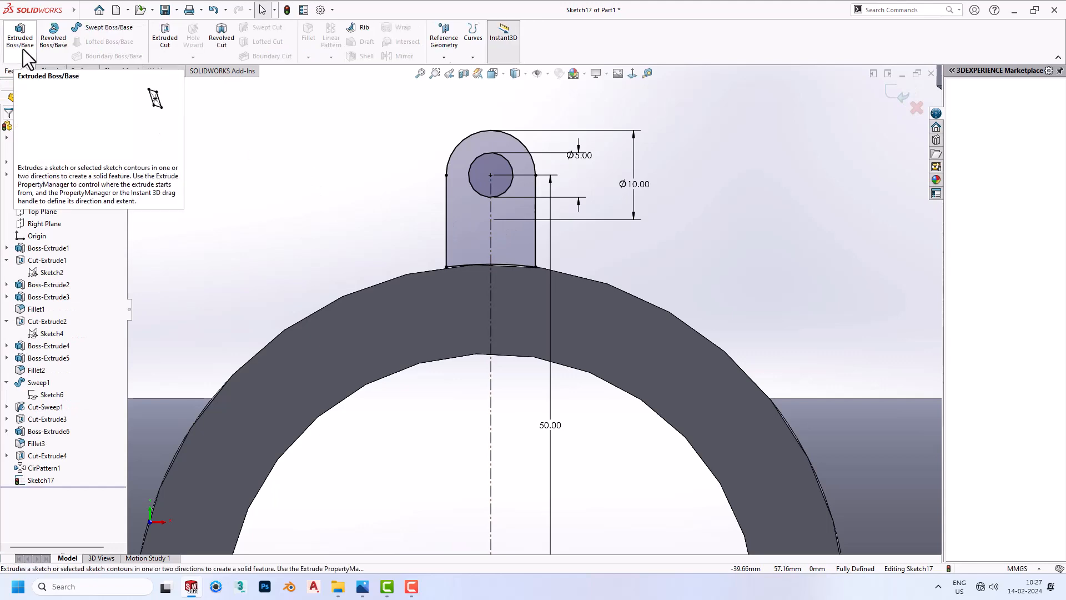
pyautogui.click(22, 49)
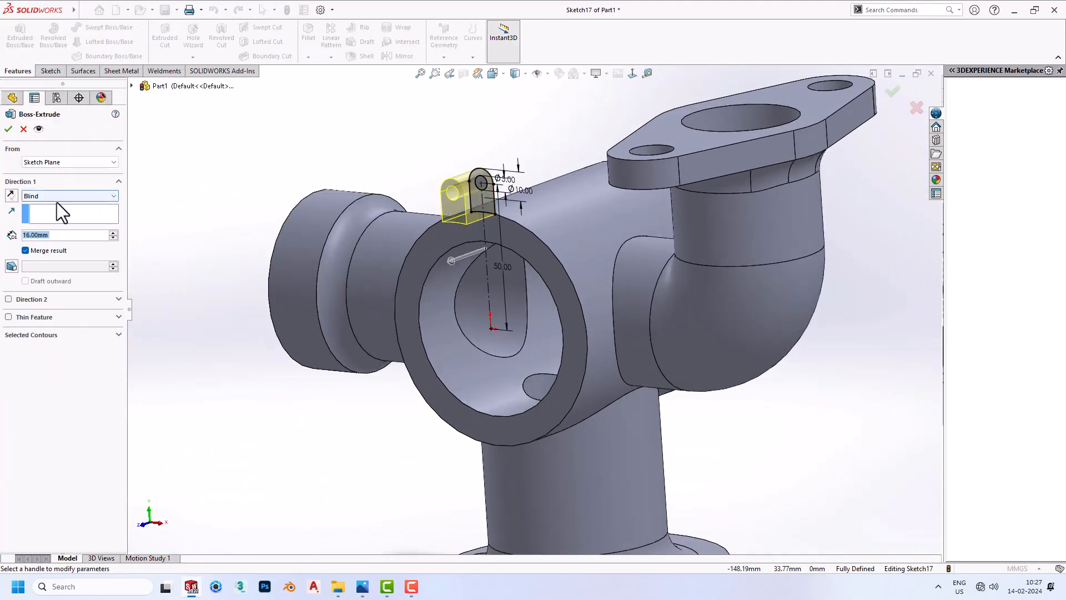
pyautogui.click(11, 196)
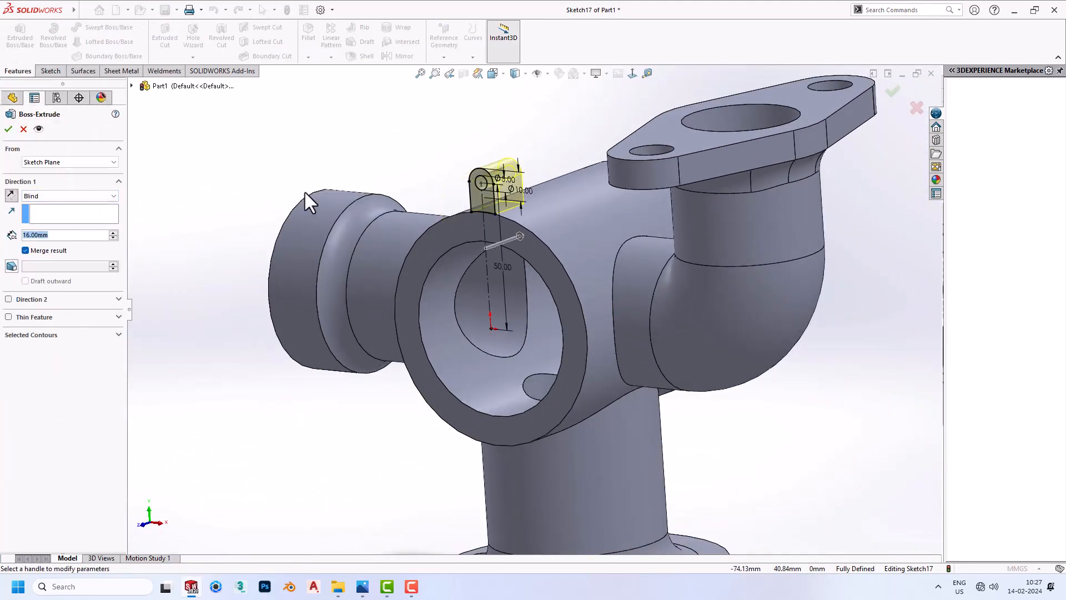
pyautogui.write('10')
pyautogui.press('Return')
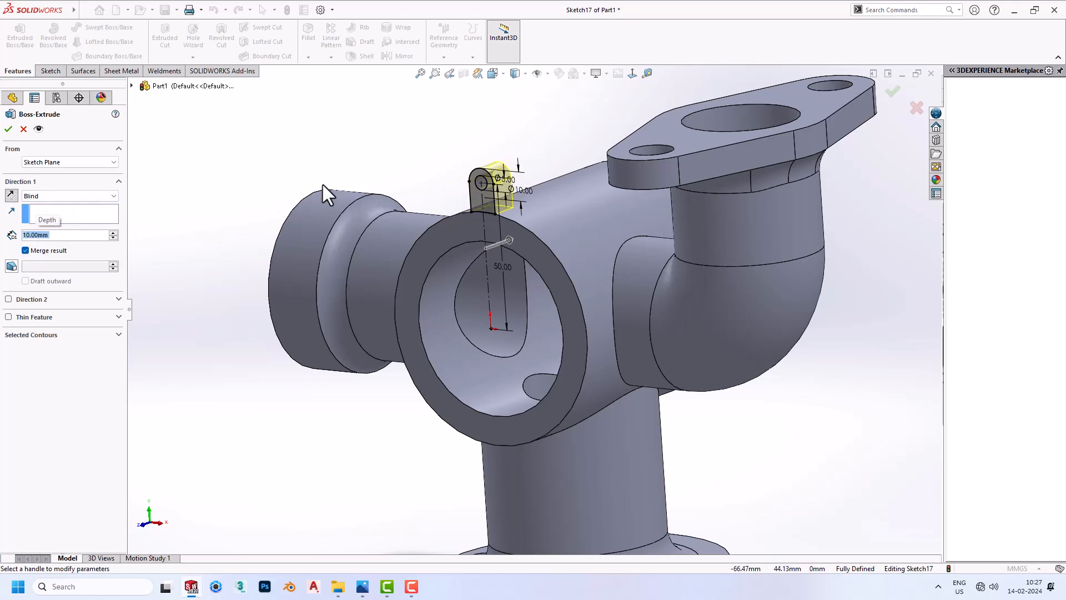
pyautogui.click(9, 130)
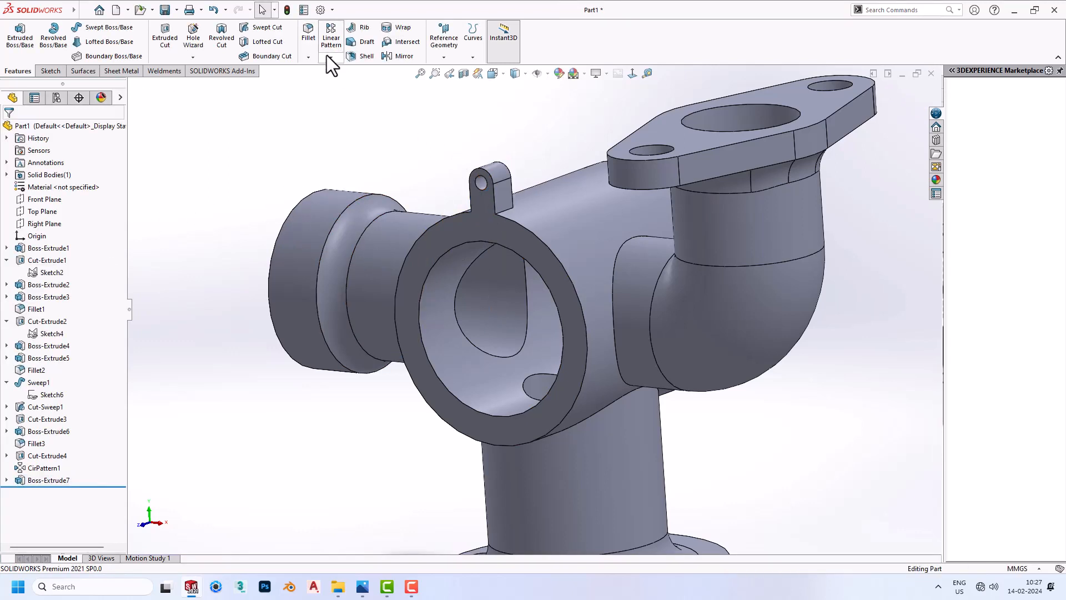
# - Circular-pattern the lug around the central bore's edge as 3 equally spaced instances over 360 degrees, with Geometry pattern off
pyautogui.click(328, 57)
pyautogui.click(361, 88)
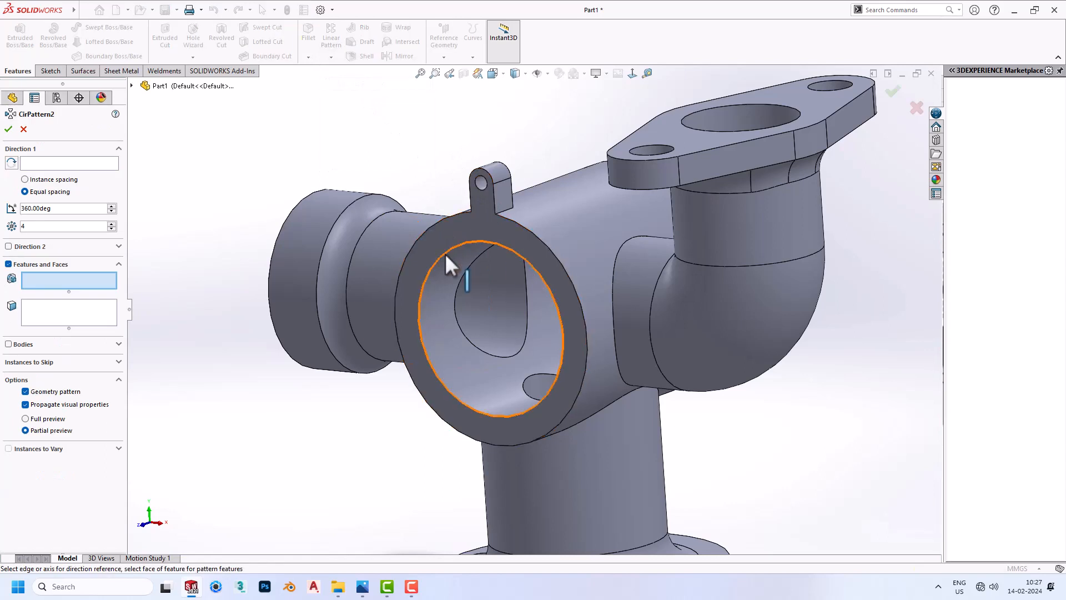
pyautogui.click(25, 163)
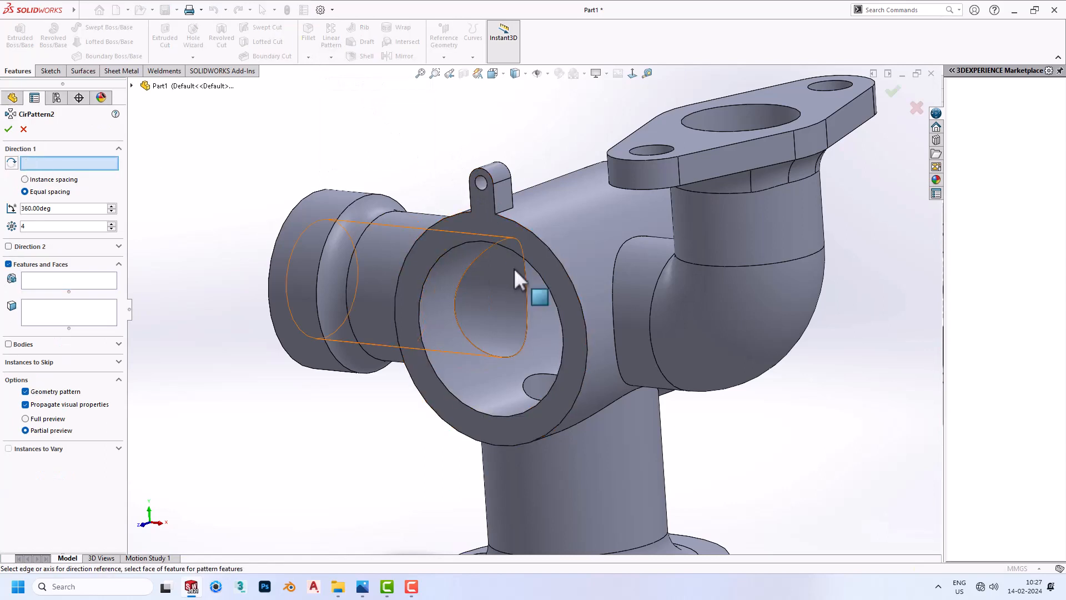
pyautogui.click(484, 240)
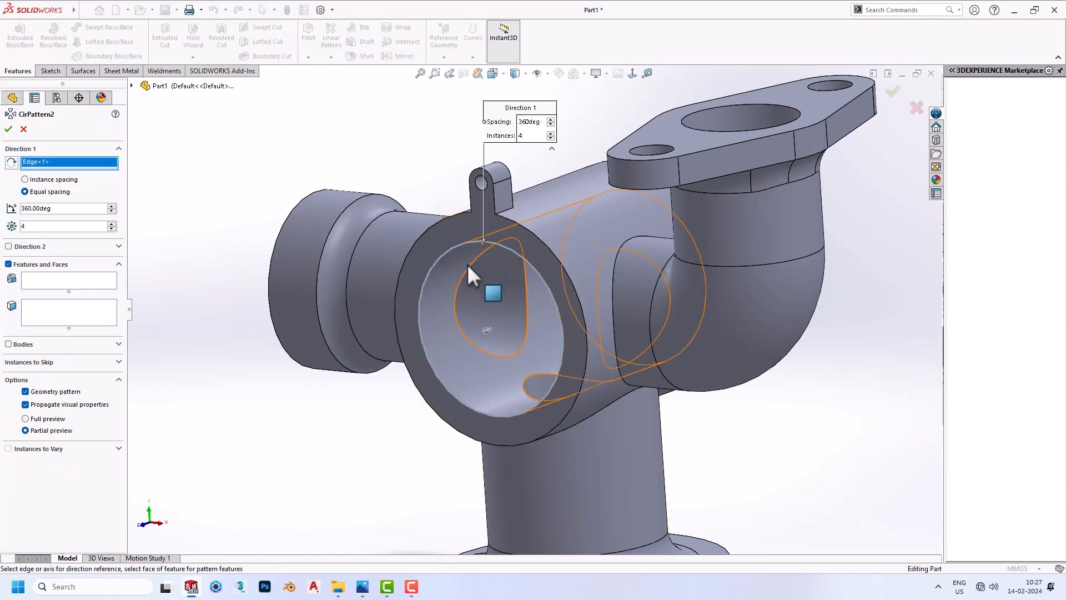
pyautogui.click(49, 284)
pyautogui.click(498, 192)
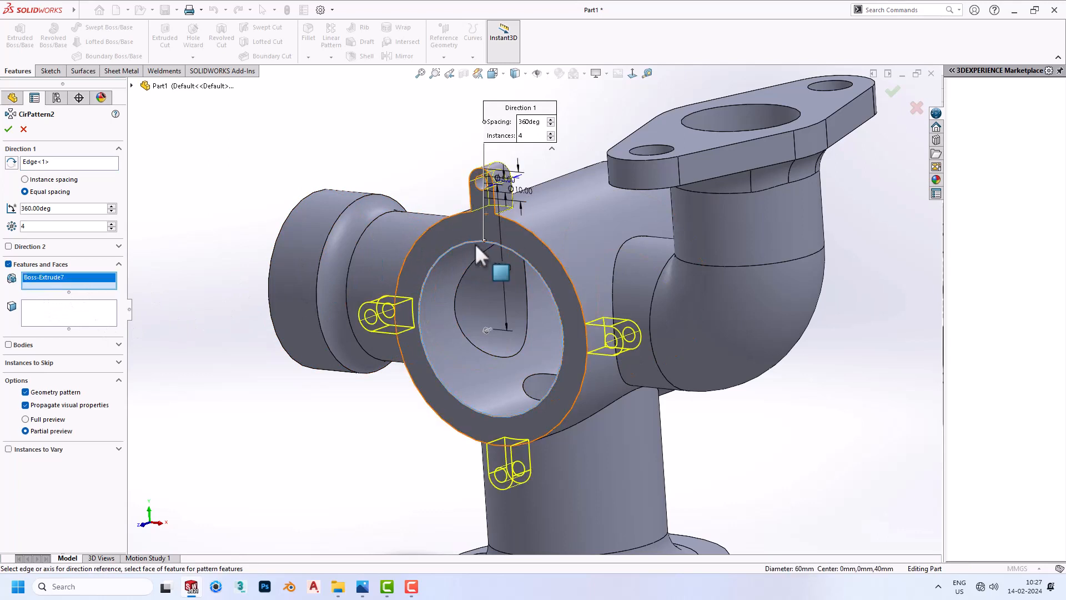
pyautogui.write('3')
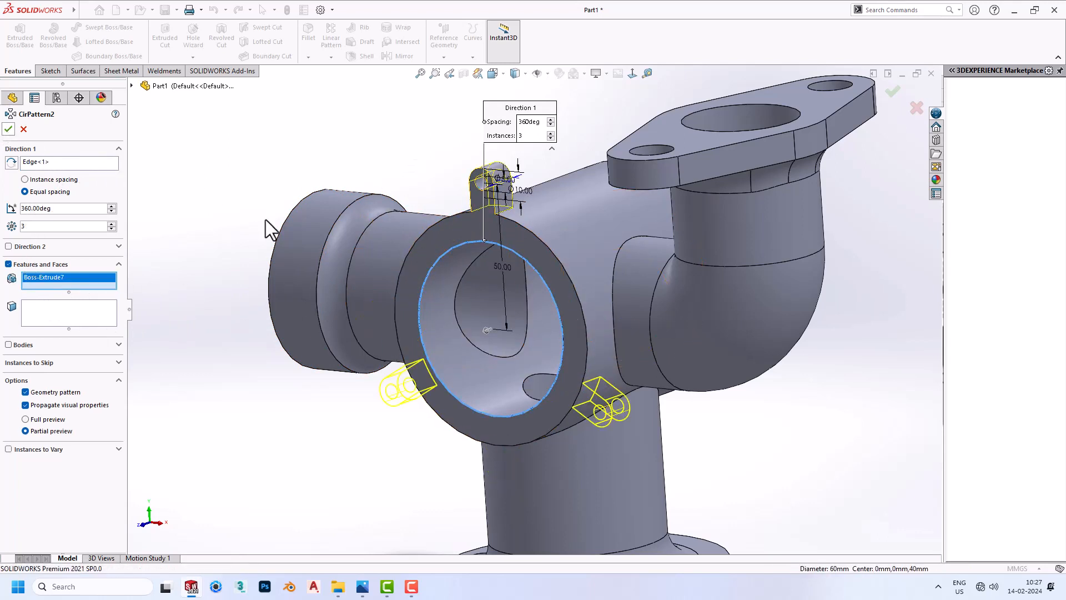
pyautogui.click(26, 392)
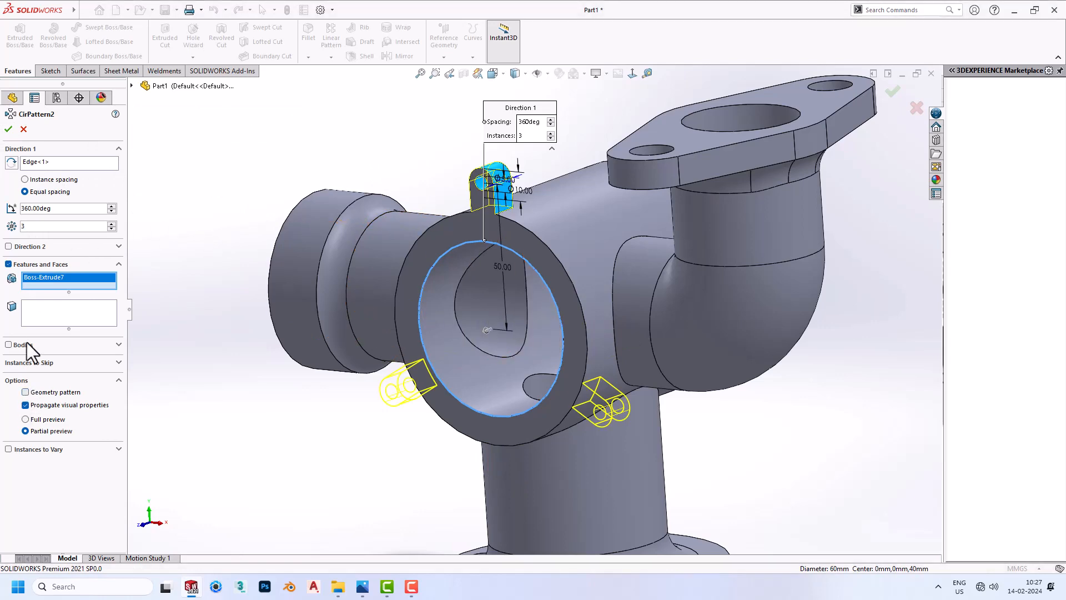
pyautogui.click(8, 129)
pyautogui.scroll(5, 478, 290)
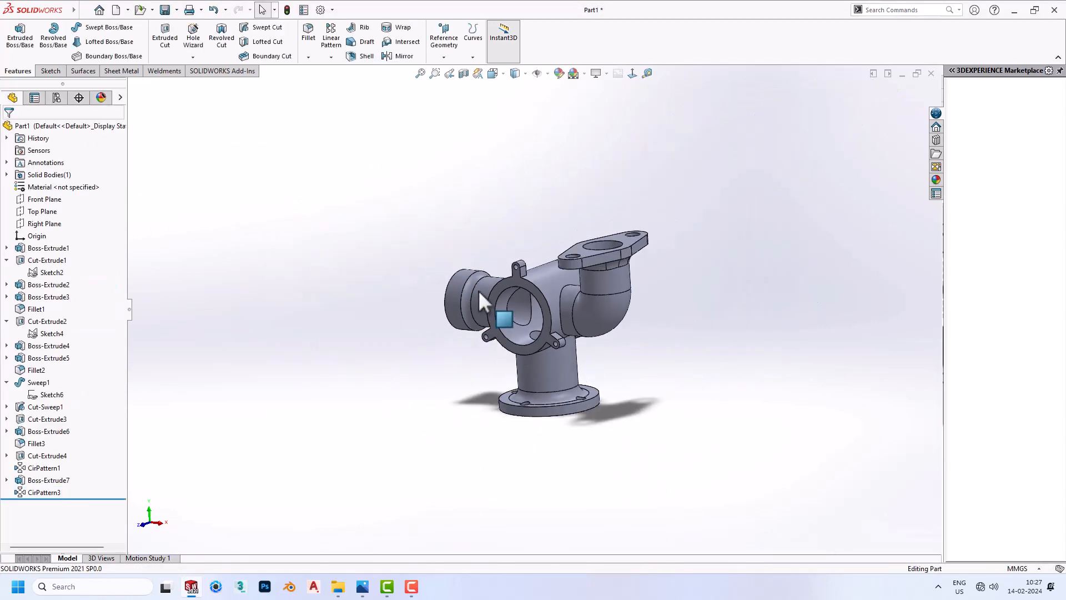
# - Open the reference drawing in Photos, compare its lugs, flanges and branches with the model, and return to SOLIDWORKS
pyautogui.moveTo(660, 348); pyautogui.dragTo(654, 324, button='middle')
pyautogui.click(362, 586)
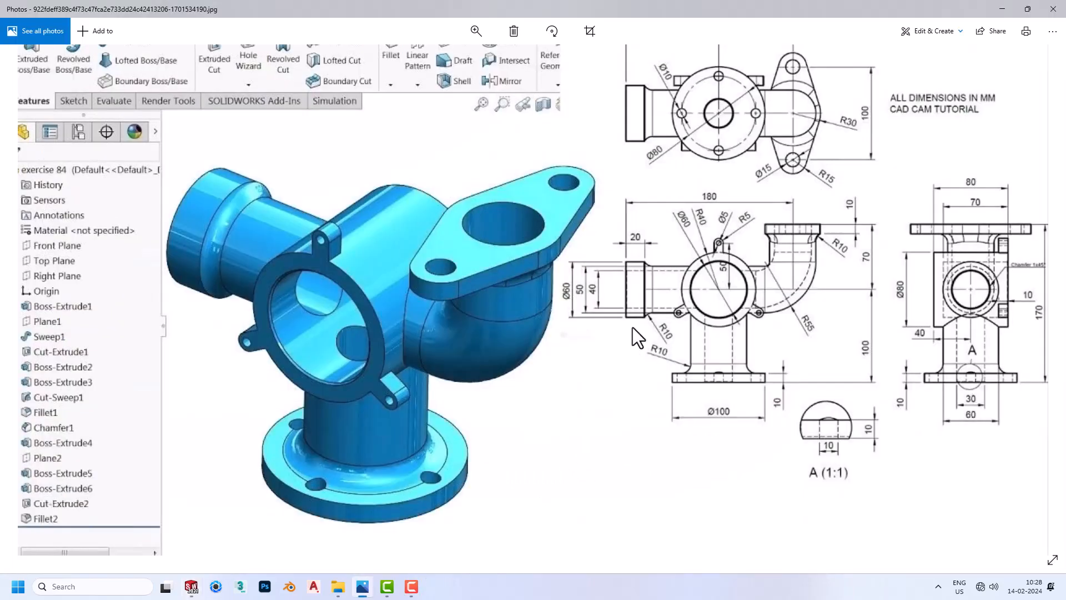
pyautogui.scroll(-2, 713, 325)
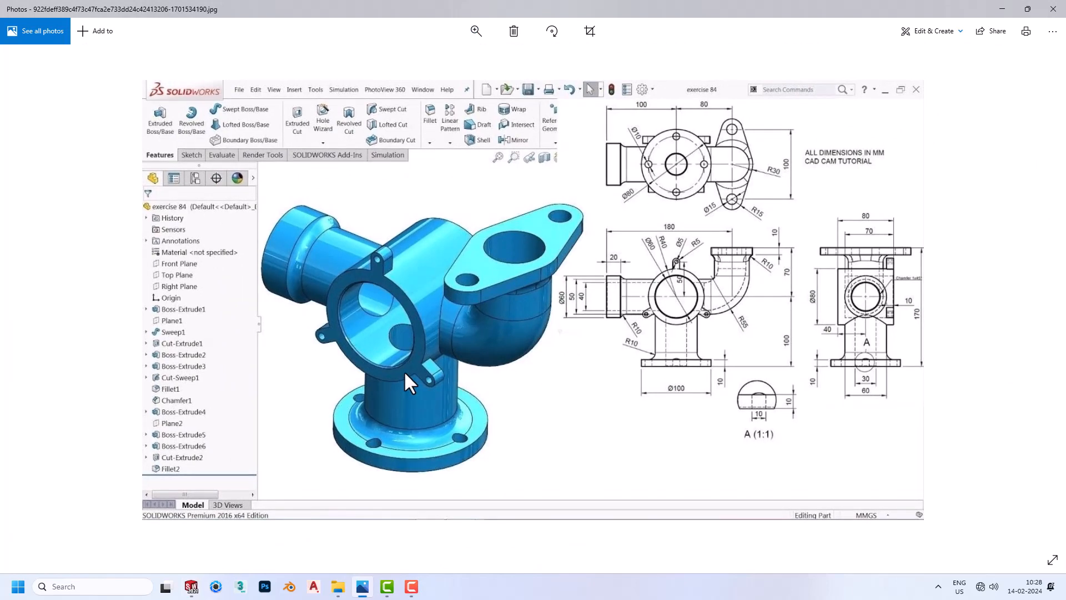
pyautogui.scroll(1, 403, 371)
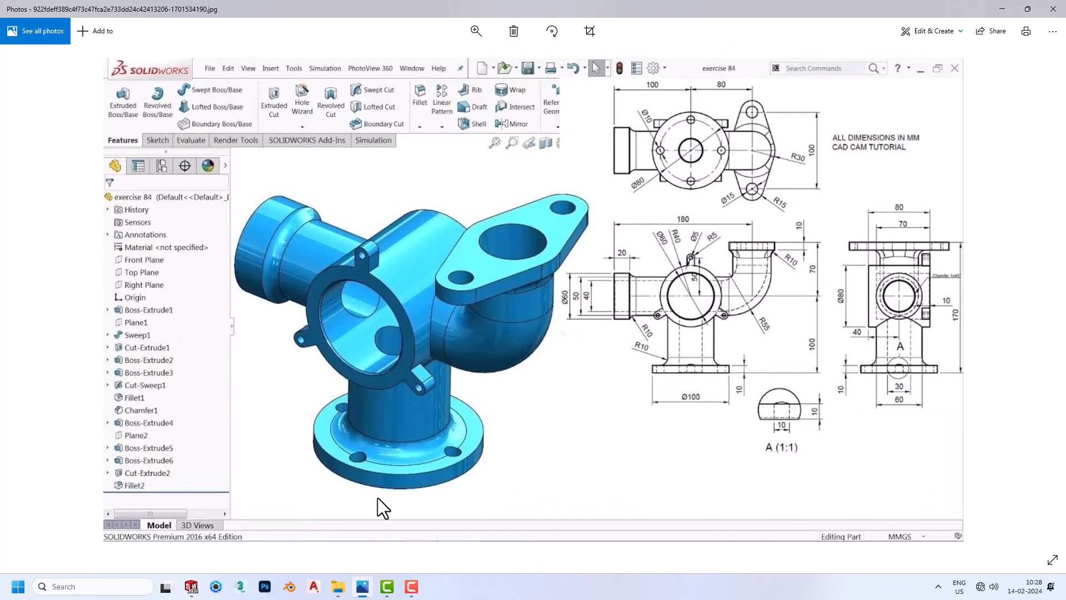
pyautogui.moveTo(359, 582)
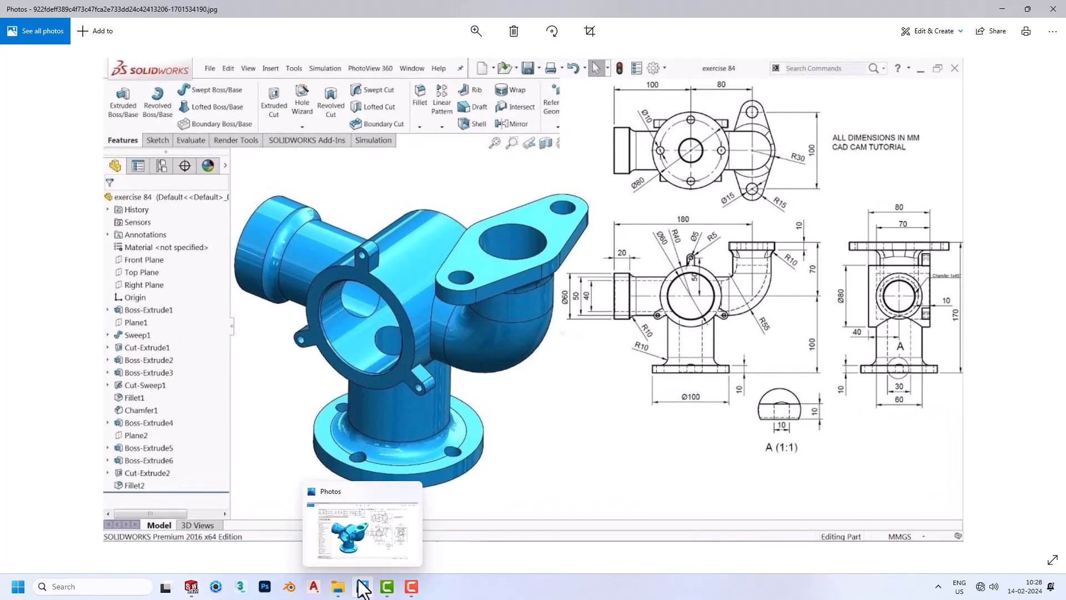
pyautogui.click(199, 587)
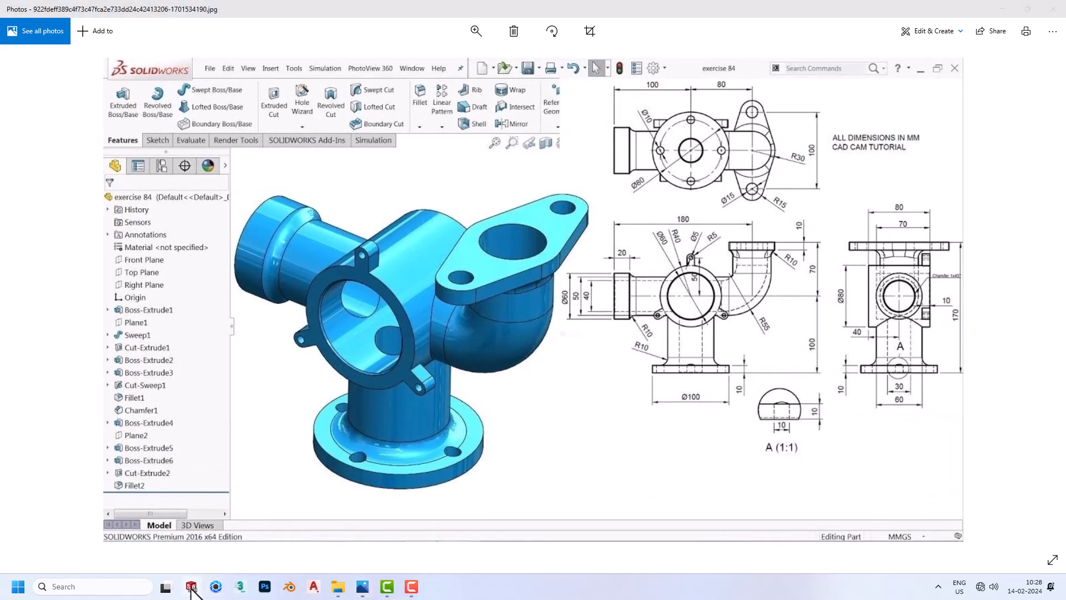
pyautogui.hotkey('alt', 'Tab')
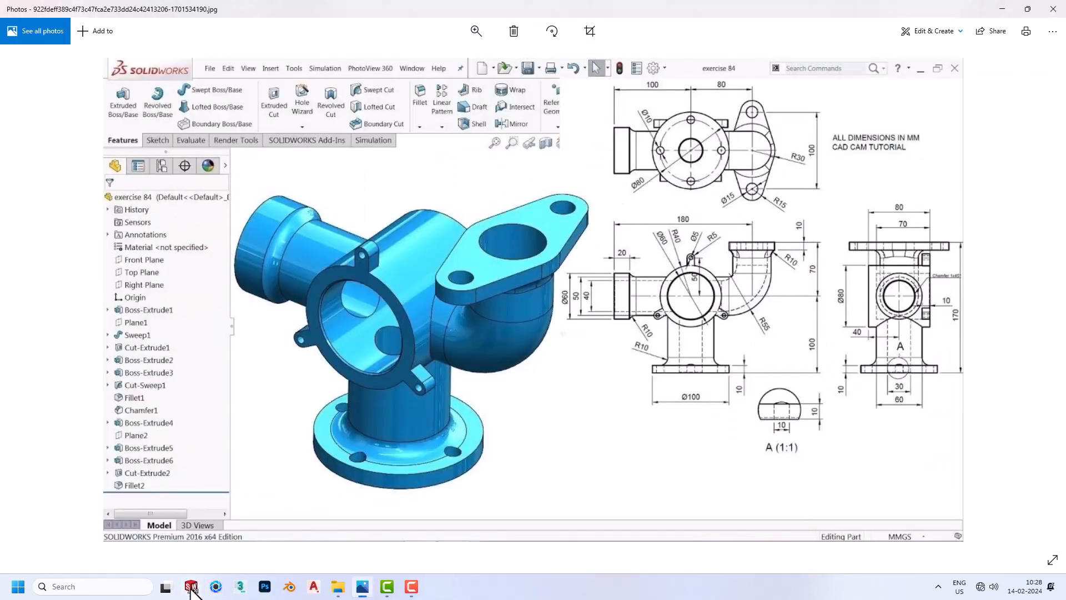
pyautogui.hotkey('alt', 'Tab')
pyautogui.moveTo(566, 344)
pyautogui.mouseDown(button='middle')
pyautogui.moveTo(681, 328)
pyautogui.moveTo(657, 352)
pyautogui.moveTo(551, 276)
pyautogui.mouseUp(button='middle')
pyautogui.scroll(-3, 537, 395)
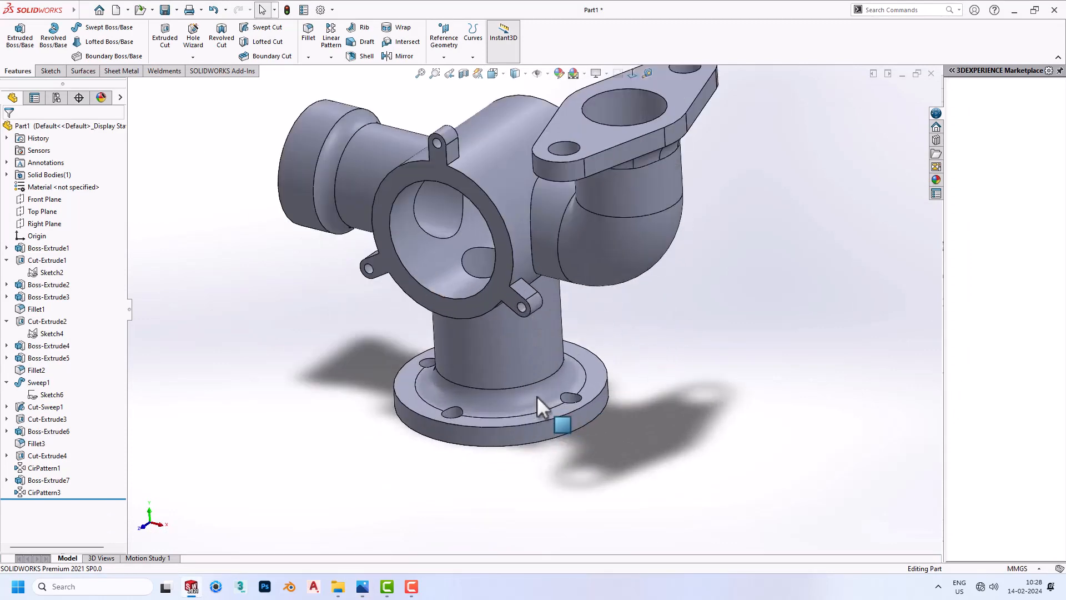
pyautogui.scroll(1, 515, 175)
pyautogui.scroll(-1, 532, 189)
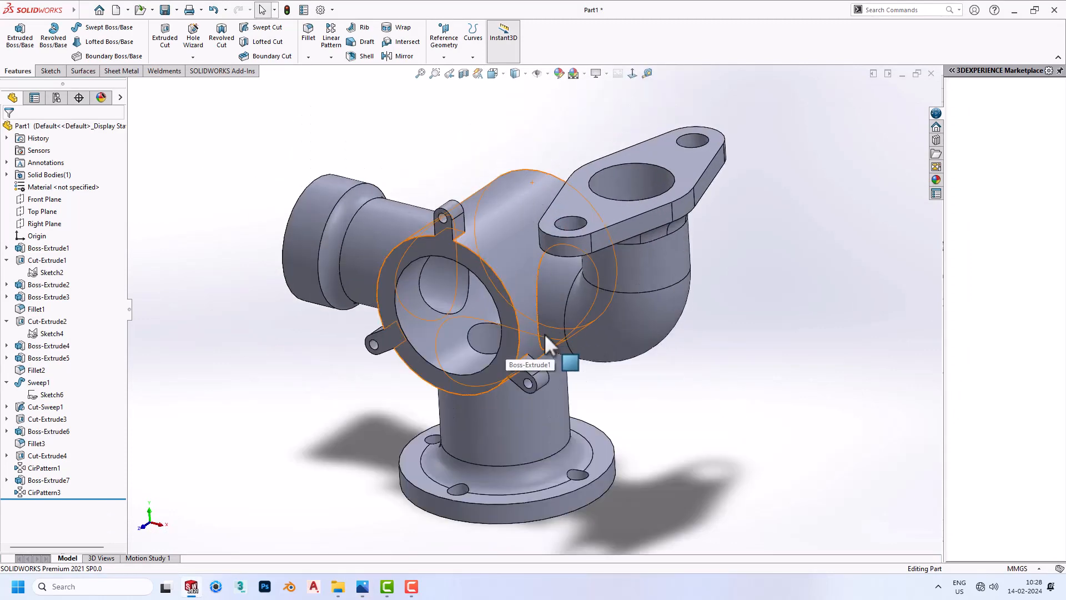
# - Apply a teal colour (RGB 0, 192, 192) to the whole part
pyautogui.click(556, 75)
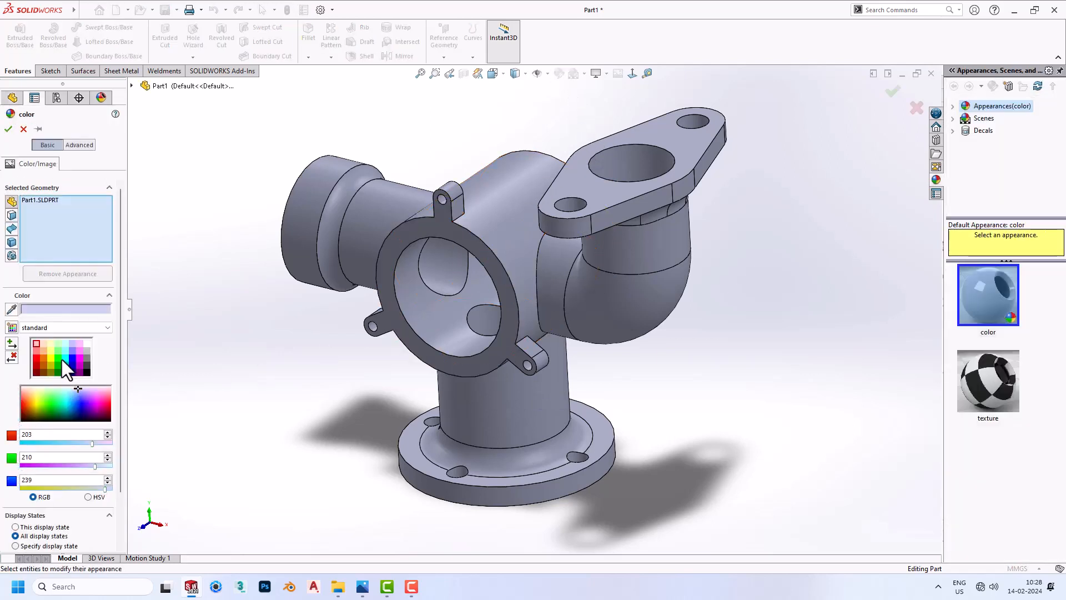
pyautogui.click(65, 365)
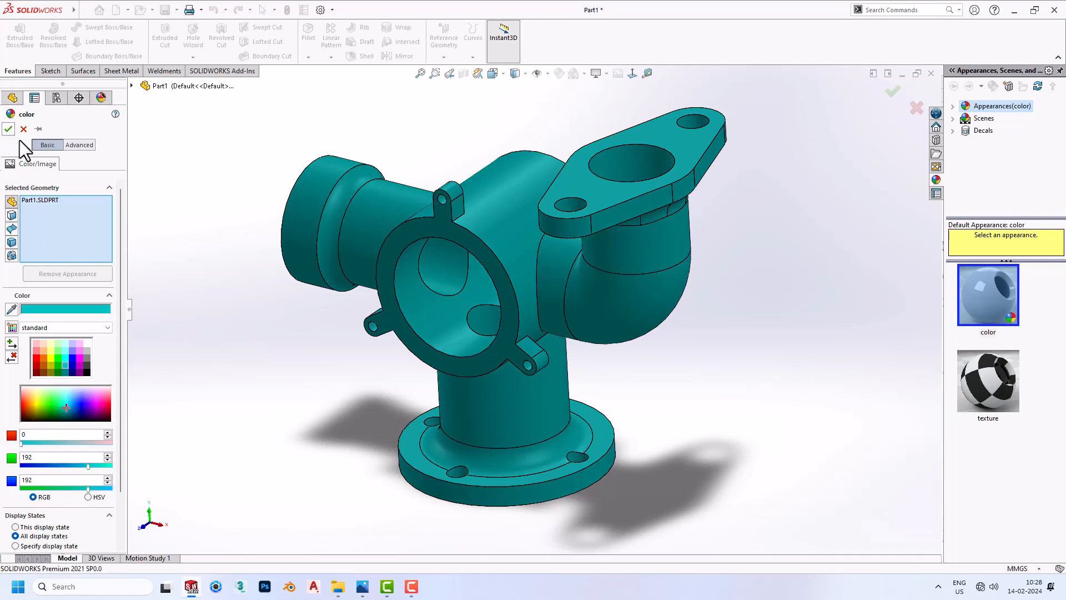
pyautogui.click(8, 129)
pyautogui.scroll(3, 498, 366)
pyautogui.moveTo(497, 366); pyautogui.dragTo(498, 449, button='middle')
pyautogui.scroll(3, 478, 339)
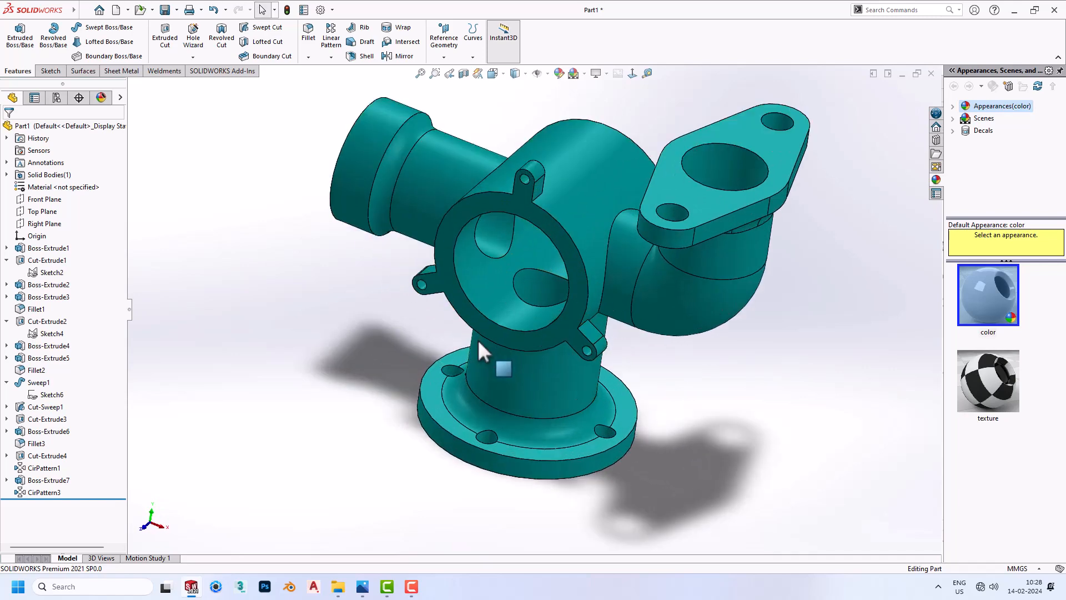
pyautogui.scroll(-4, 573, 338)
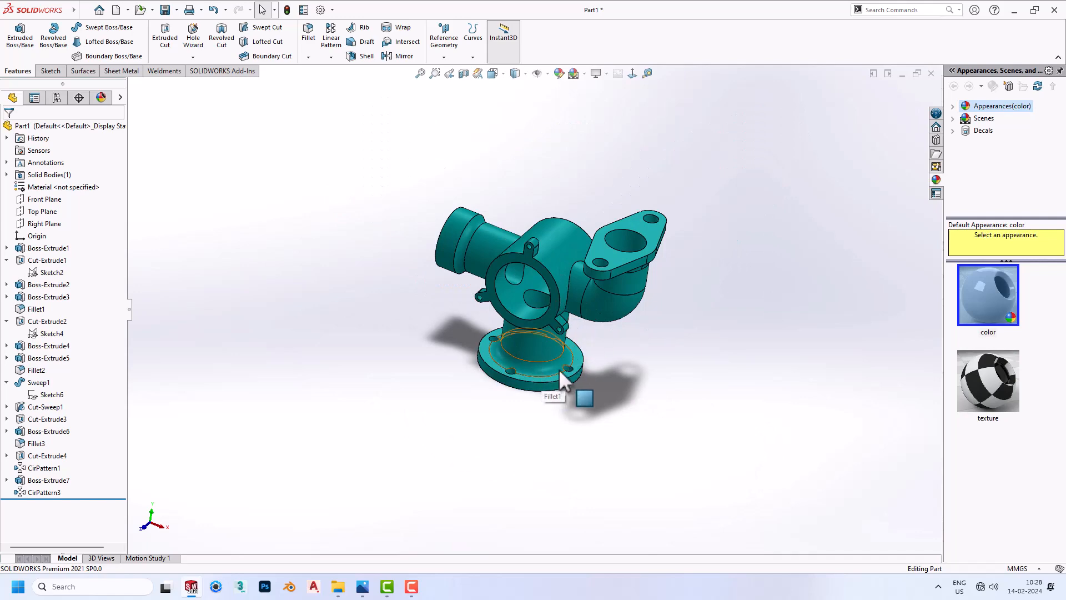
pyautogui.scroll(-5, 558, 369)
pyautogui.scroll(2, 527, 196)
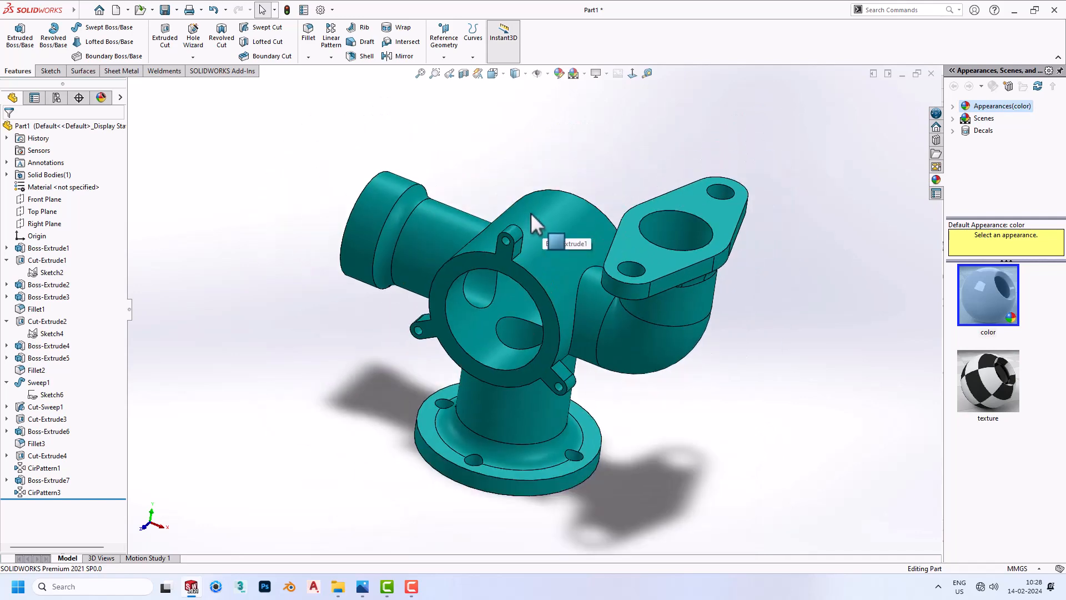